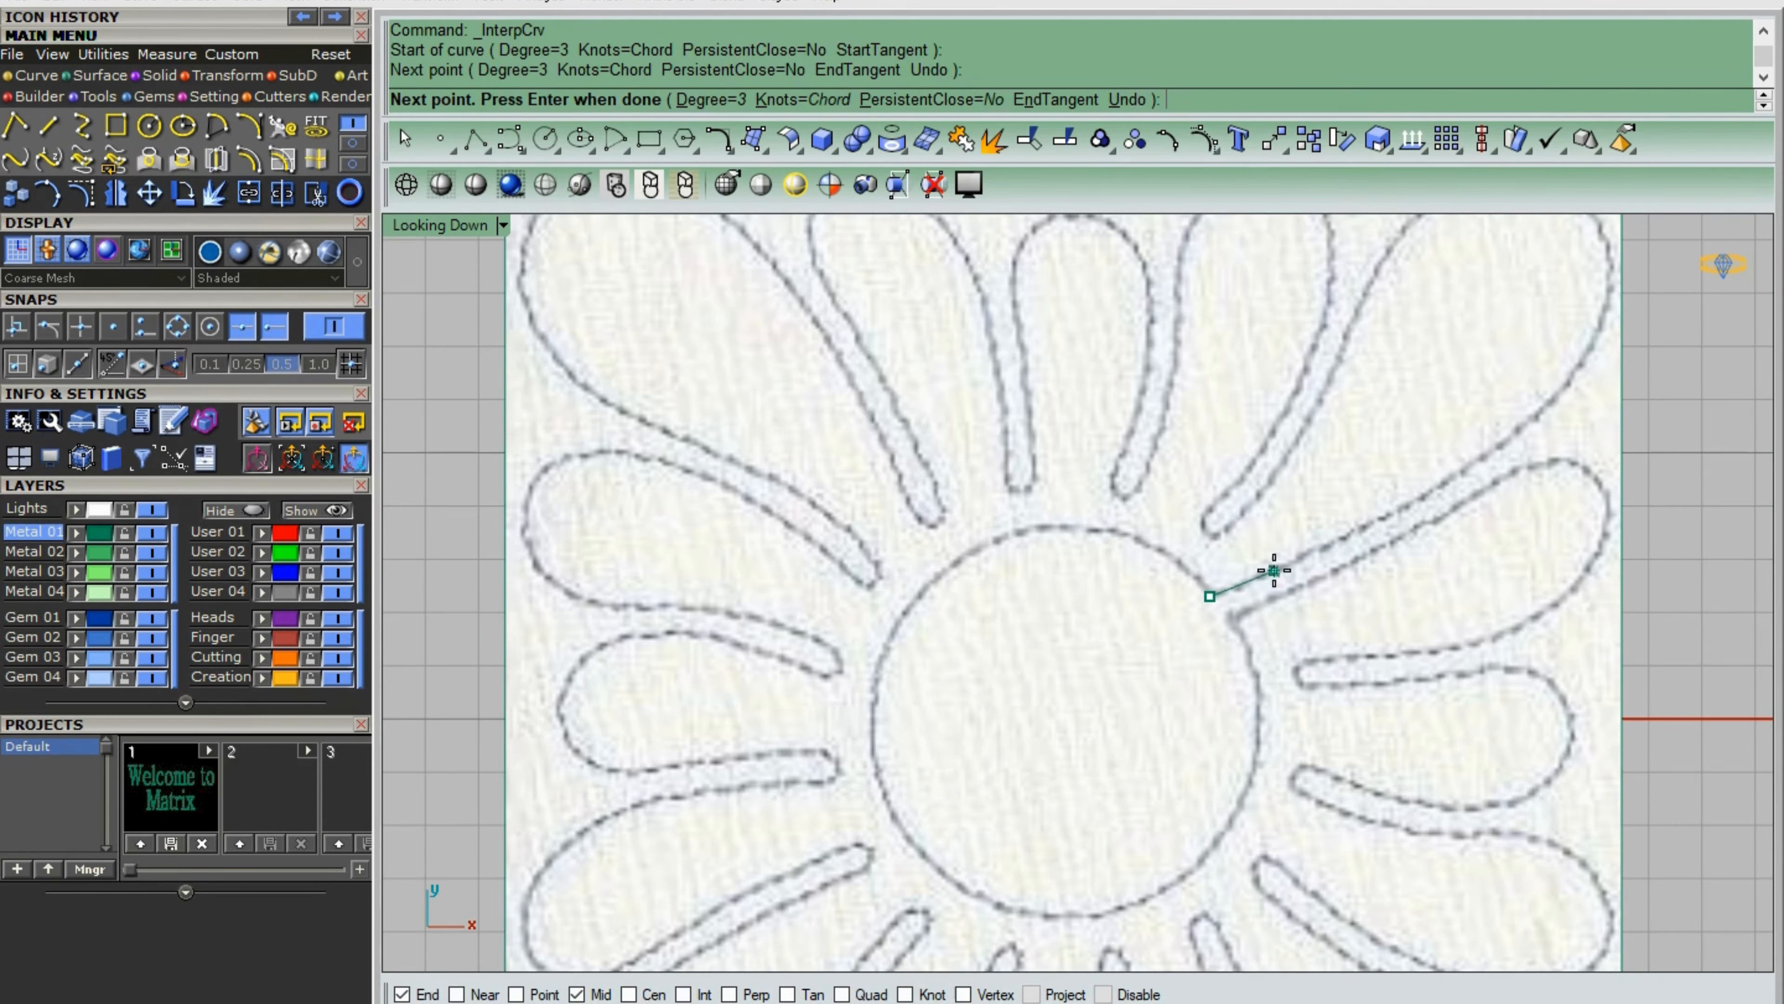
- Trace the large upper-right corner petal with interpolated curve points, working outward from the centre circle
{"action": "left_click", "coordinate": [1398, 513]}
{"action": "left_click", "coordinate": [1509, 440]}
{"action": "left_click", "coordinate": [1561, 499]}
{"action": "left_click", "coordinate": [1578, 434]}
{"action": "left_click", "coordinate": [1514, 374]}
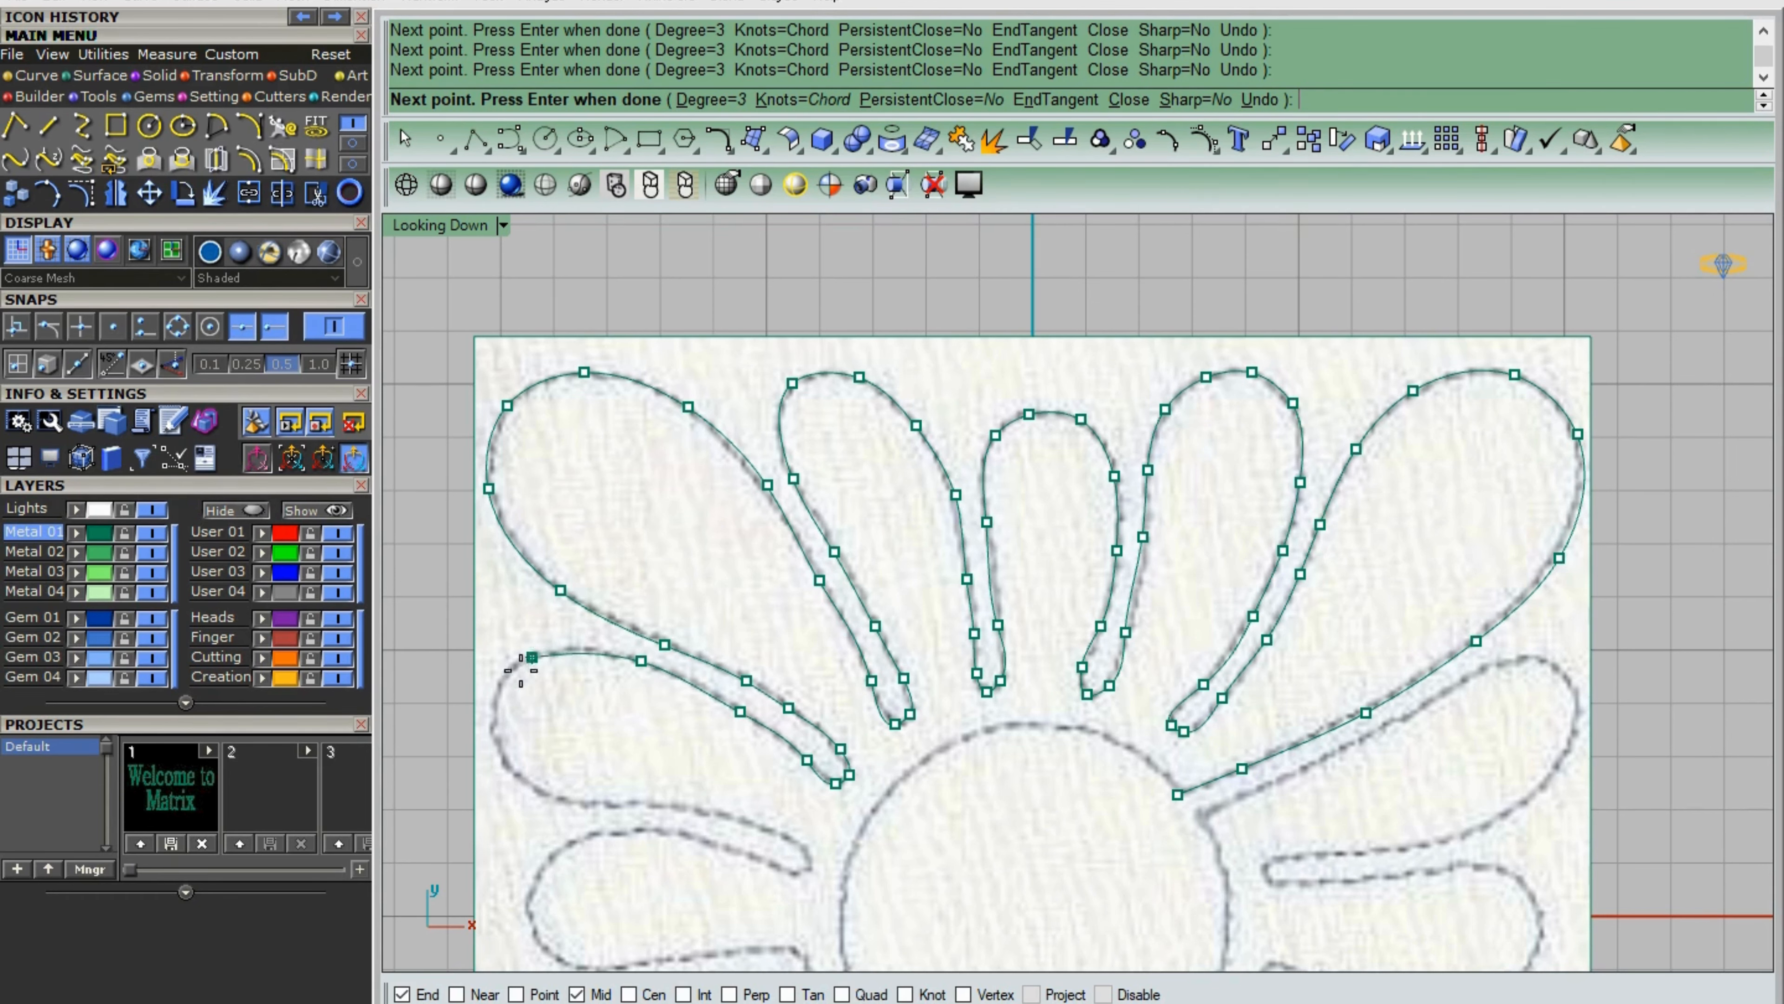
- Continue the curve around the left-middle petal, following its rounded outer edge back toward the centre
{"action": "left_click", "coordinate": [563, 846]}
{"action": "left_click", "coordinate": [523, 919]}
{"action": "scroll", "coordinate": [523, 919], "scroll_direction": "down", "scroll_amount": 4}
{"action": "right_click_drag", "start_coordinate": [671, 914], "coordinate": [1279, 646]}
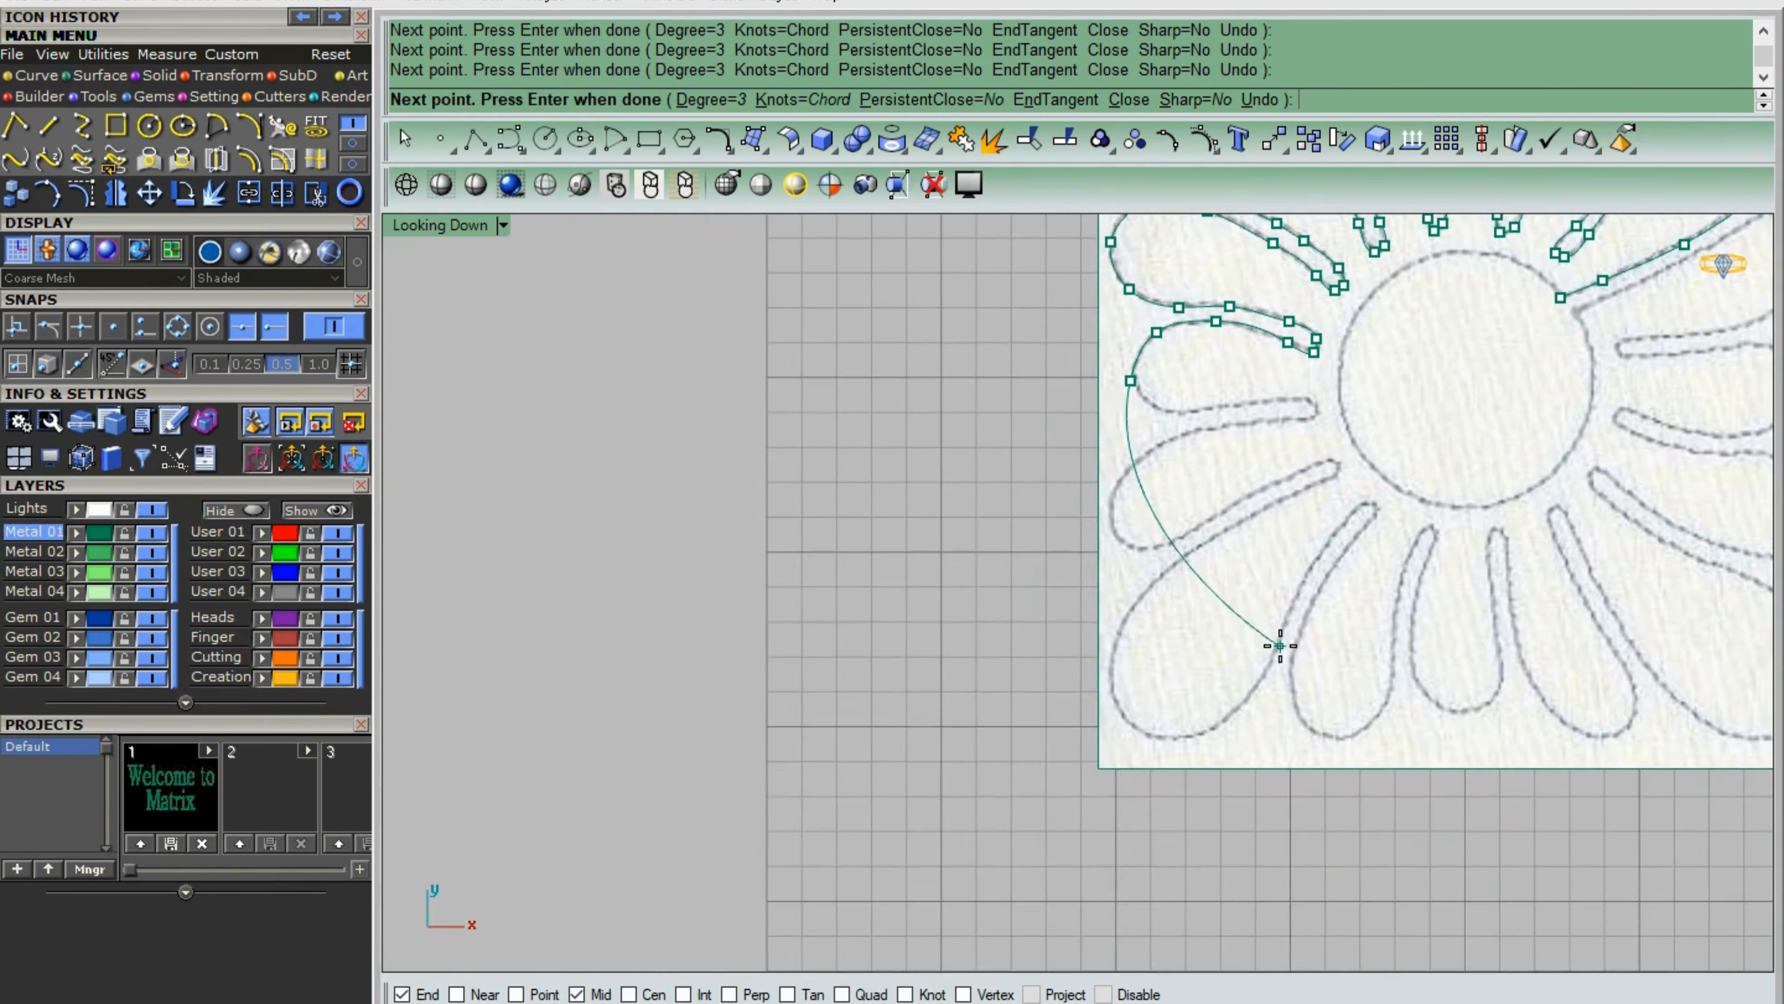
{"action": "scroll", "coordinate": [1279, 646], "scroll_direction": "up", "scroll_amount": 4}
{"action": "left_click", "coordinate": [1043, 469]}
{"action": "left_click", "coordinate": [1109, 477]}
{"action": "left_click", "coordinate": [1184, 469]}
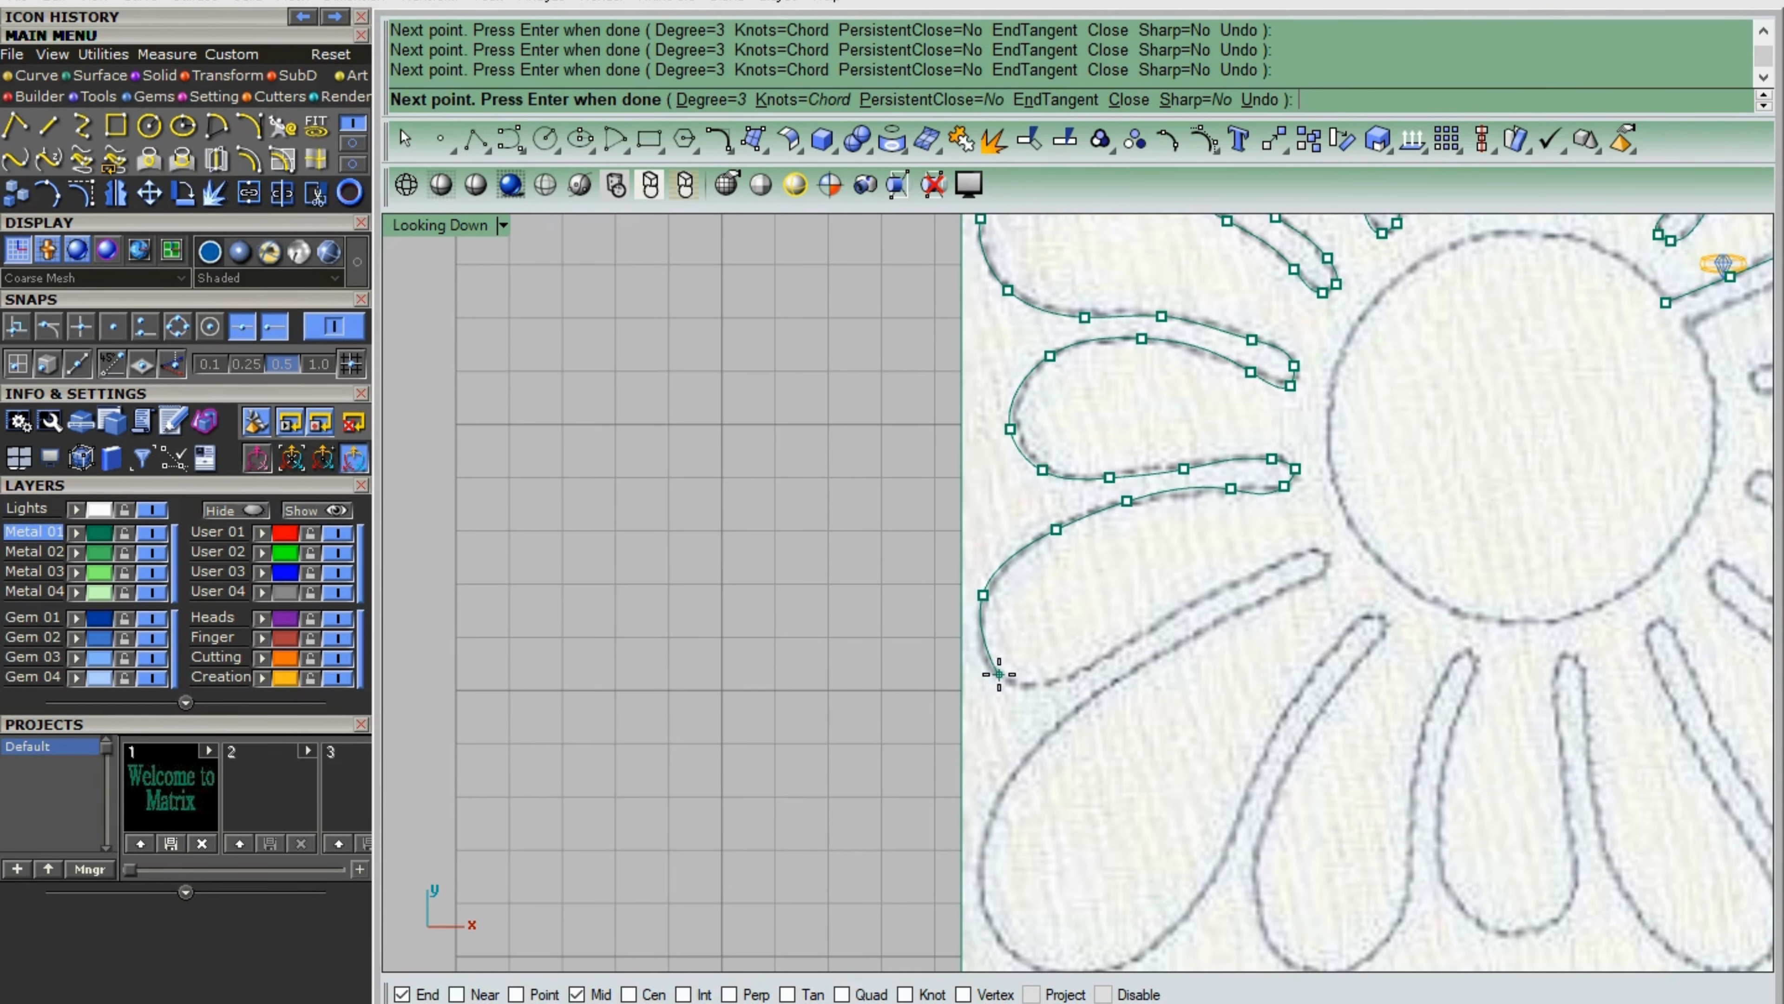
- Continue the curve down the outer edge of the large lower-left corner petal
{"action": "left_click", "coordinate": [1001, 797]}
{"action": "left_click", "coordinate": [994, 930]}
{"action": "right_click_drag", "start_coordinate": [994, 929], "coordinate": [712, 744]}
{"action": "scroll", "coordinate": [713, 744], "scroll_direction": "up", "scroll_amount": 2}
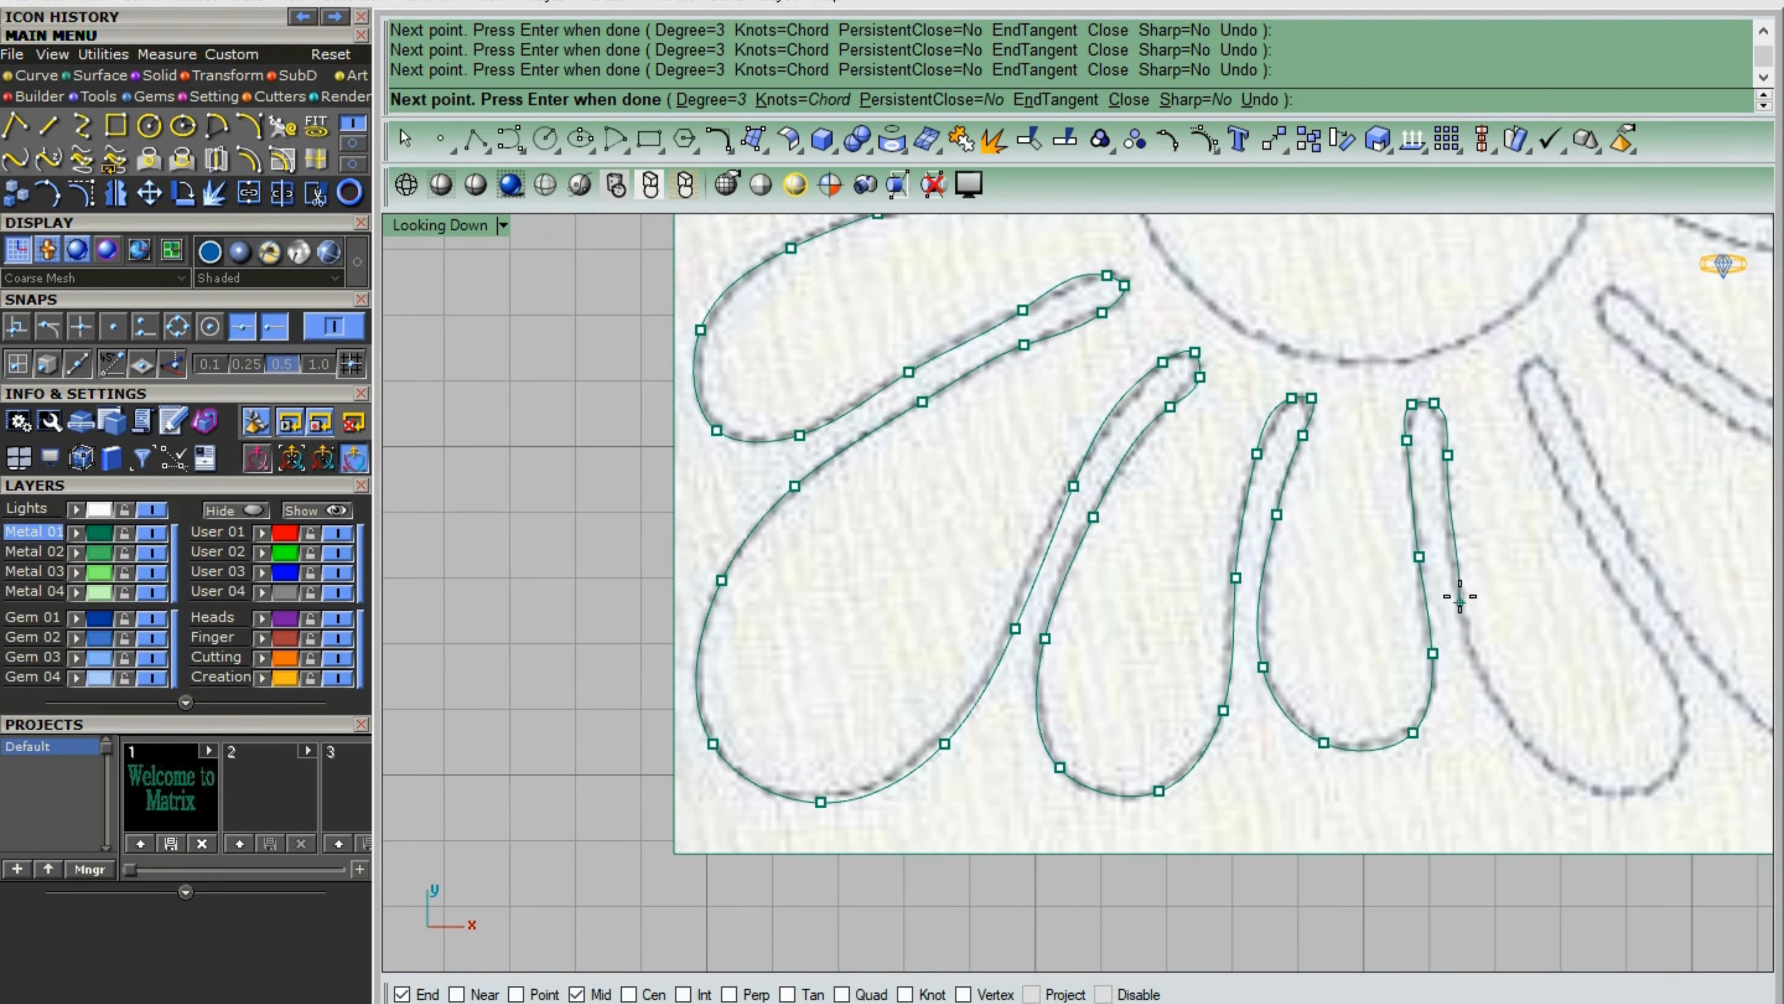
- Trace the narrow petal between the bottom petal and the large lower-right corner petal
{"action": "left_click", "coordinate": [1604, 487]}
{"action": "left_click", "coordinate": [1650, 571]}
{"action": "right_click_drag", "start_coordinate": [1652, 578], "coordinate": [983, 453]}
{"action": "scroll", "coordinate": [983, 454], "scroll_direction": "up", "scroll_amount": 2}
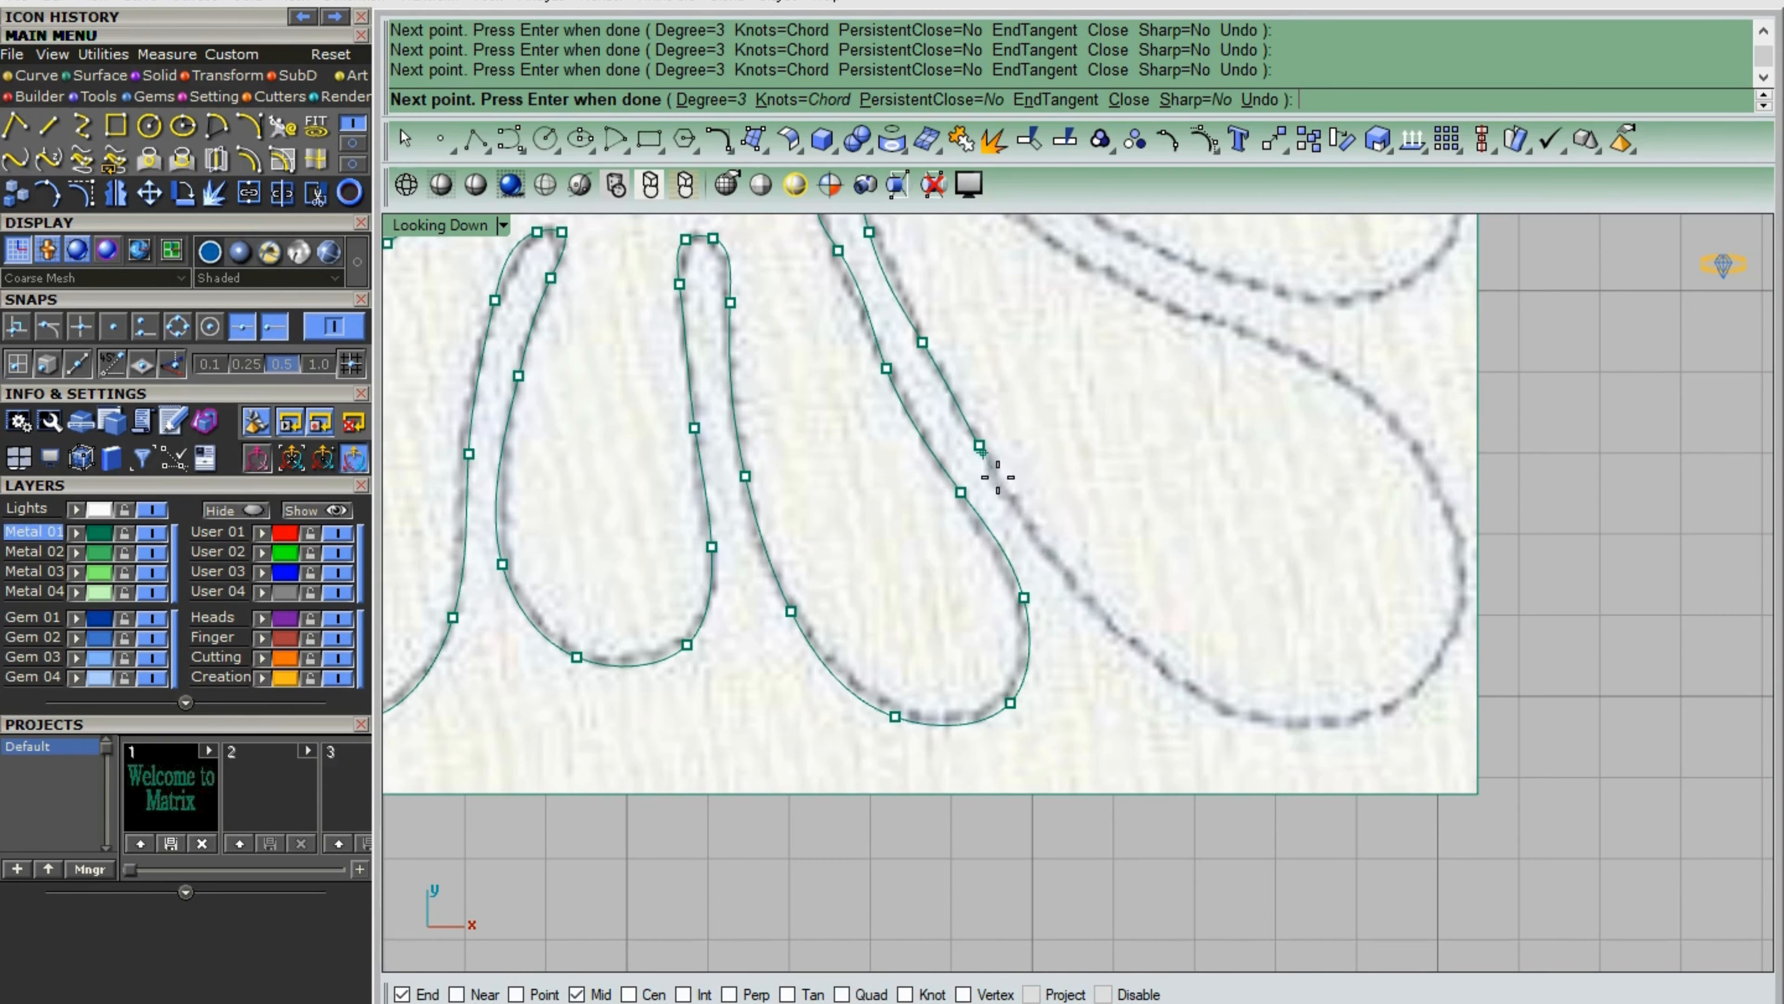
- Trace the large lower-right corner petal and round the inner tip of the gap above it
{"action": "left_click", "coordinate": [1462, 550]}
{"action": "left_click", "coordinate": [1390, 419]}
{"action": "left_click", "coordinate": [1277, 346]}
{"action": "right_click_drag", "start_coordinate": [1277, 346], "coordinate": [1352, 502]}
{"action": "scroll", "coordinate": [1221, 344], "scroll_direction": "up", "scroll_amount": 4}
{"action": "left_click", "coordinate": [880, 253]}
{"action": "right_click_drag", "start_coordinate": [880, 252], "coordinate": [825, 377]}
{"action": "left_click", "coordinate": [833, 330]}
{"action": "left_click", "coordinate": [920, 386]}
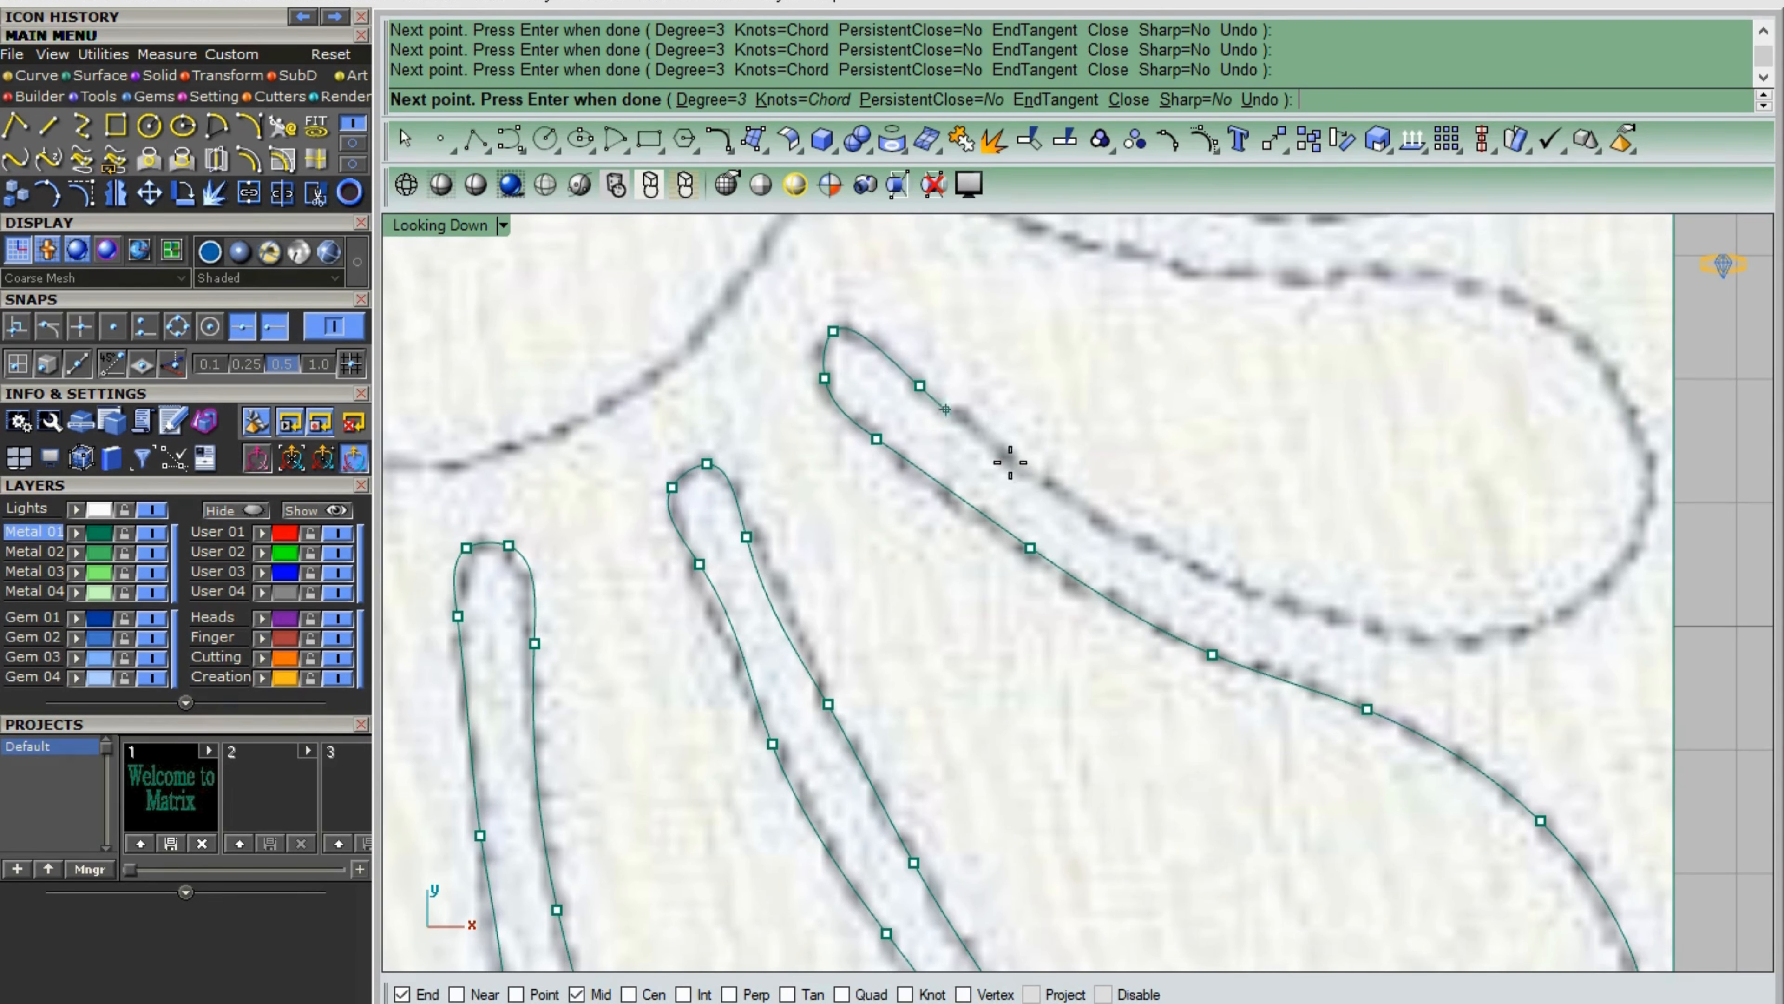
- Continue the curve around the lower-right side petal and the right-middle petal
{"action": "left_click", "coordinate": [1642, 536]}
{"action": "left_click", "coordinate": [1612, 377]}
{"action": "scroll", "coordinate": [1612, 376], "scroll_direction": "up", "scroll_amount": 2}
{"action": "right_click_drag", "start_coordinate": [1612, 376], "coordinate": [1625, 610]}
{"action": "left_click", "coordinate": [1464, 497]}
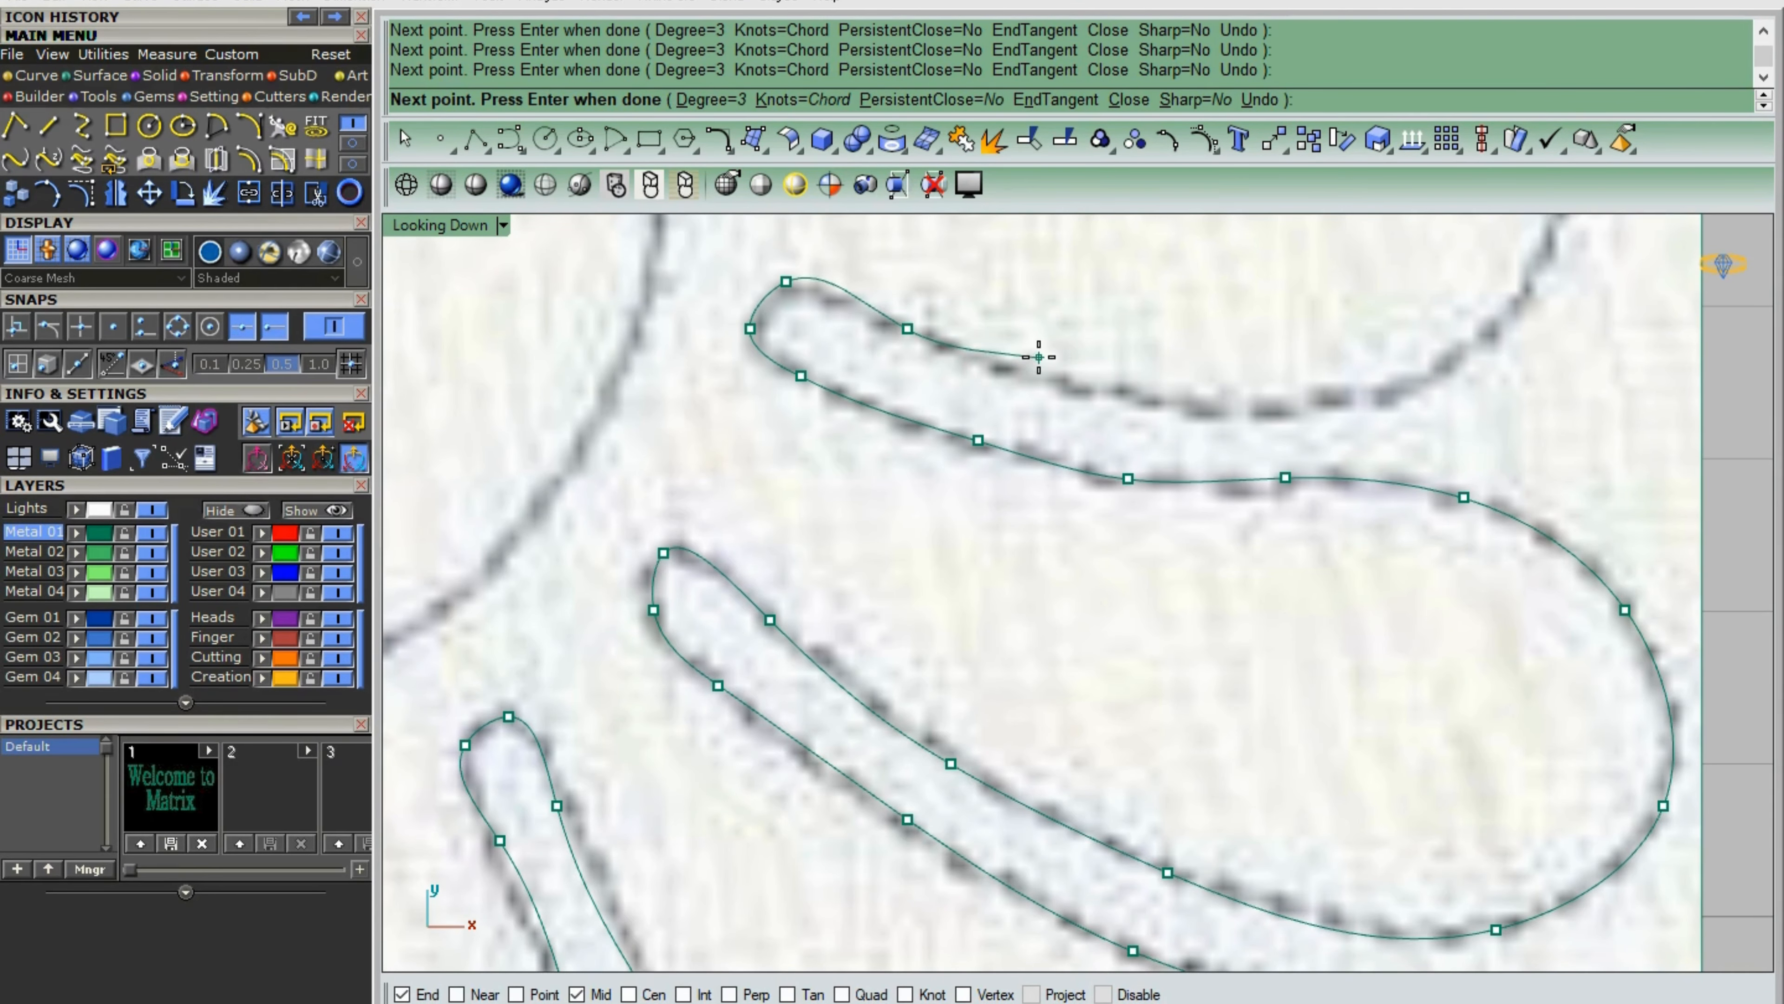
{"action": "left_click", "coordinate": [1139, 399]}
{"action": "left_click", "coordinate": [1439, 375]}
{"action": "right_click_drag", "start_coordinate": [1439, 374], "coordinate": [1263, 726]}
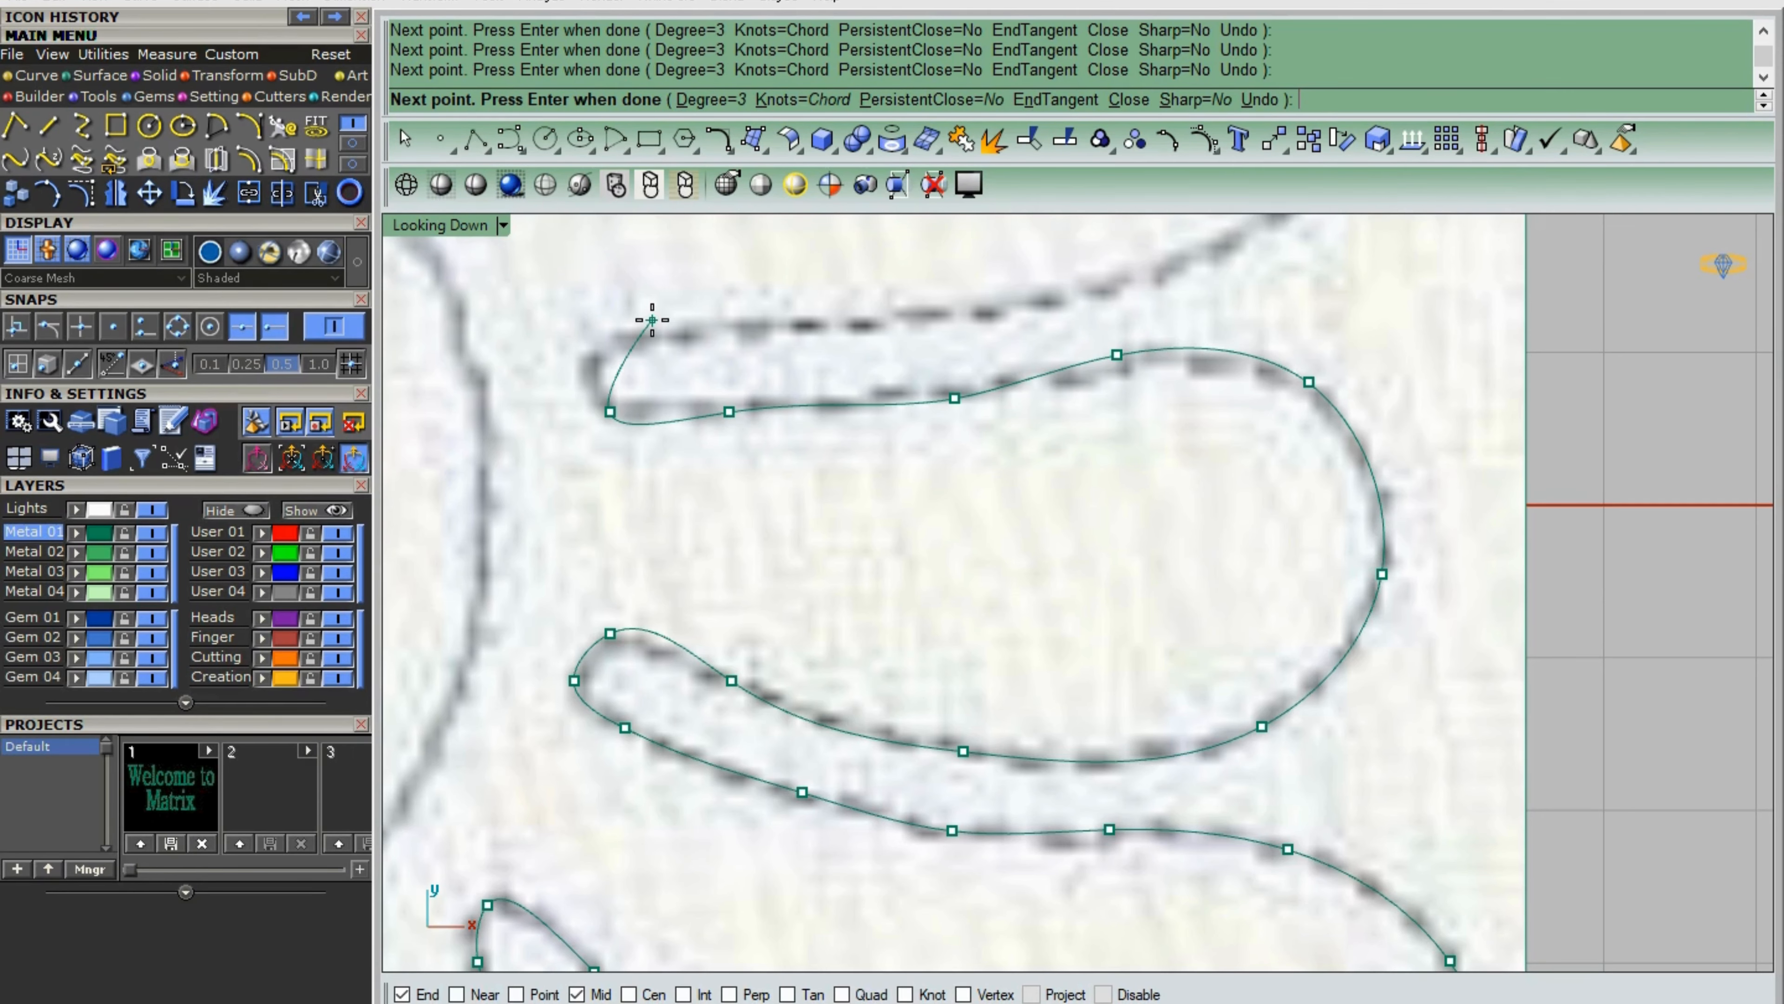
- Finish the petal outline curve at the notch on the centre circle, just below its starting point
{"action": "scroll", "coordinate": [724, 330], "scroll_direction": "down", "scroll_amount": 5}
{"action": "scroll", "coordinate": [1136, 259], "scroll_direction": "up", "scroll_amount": 5}
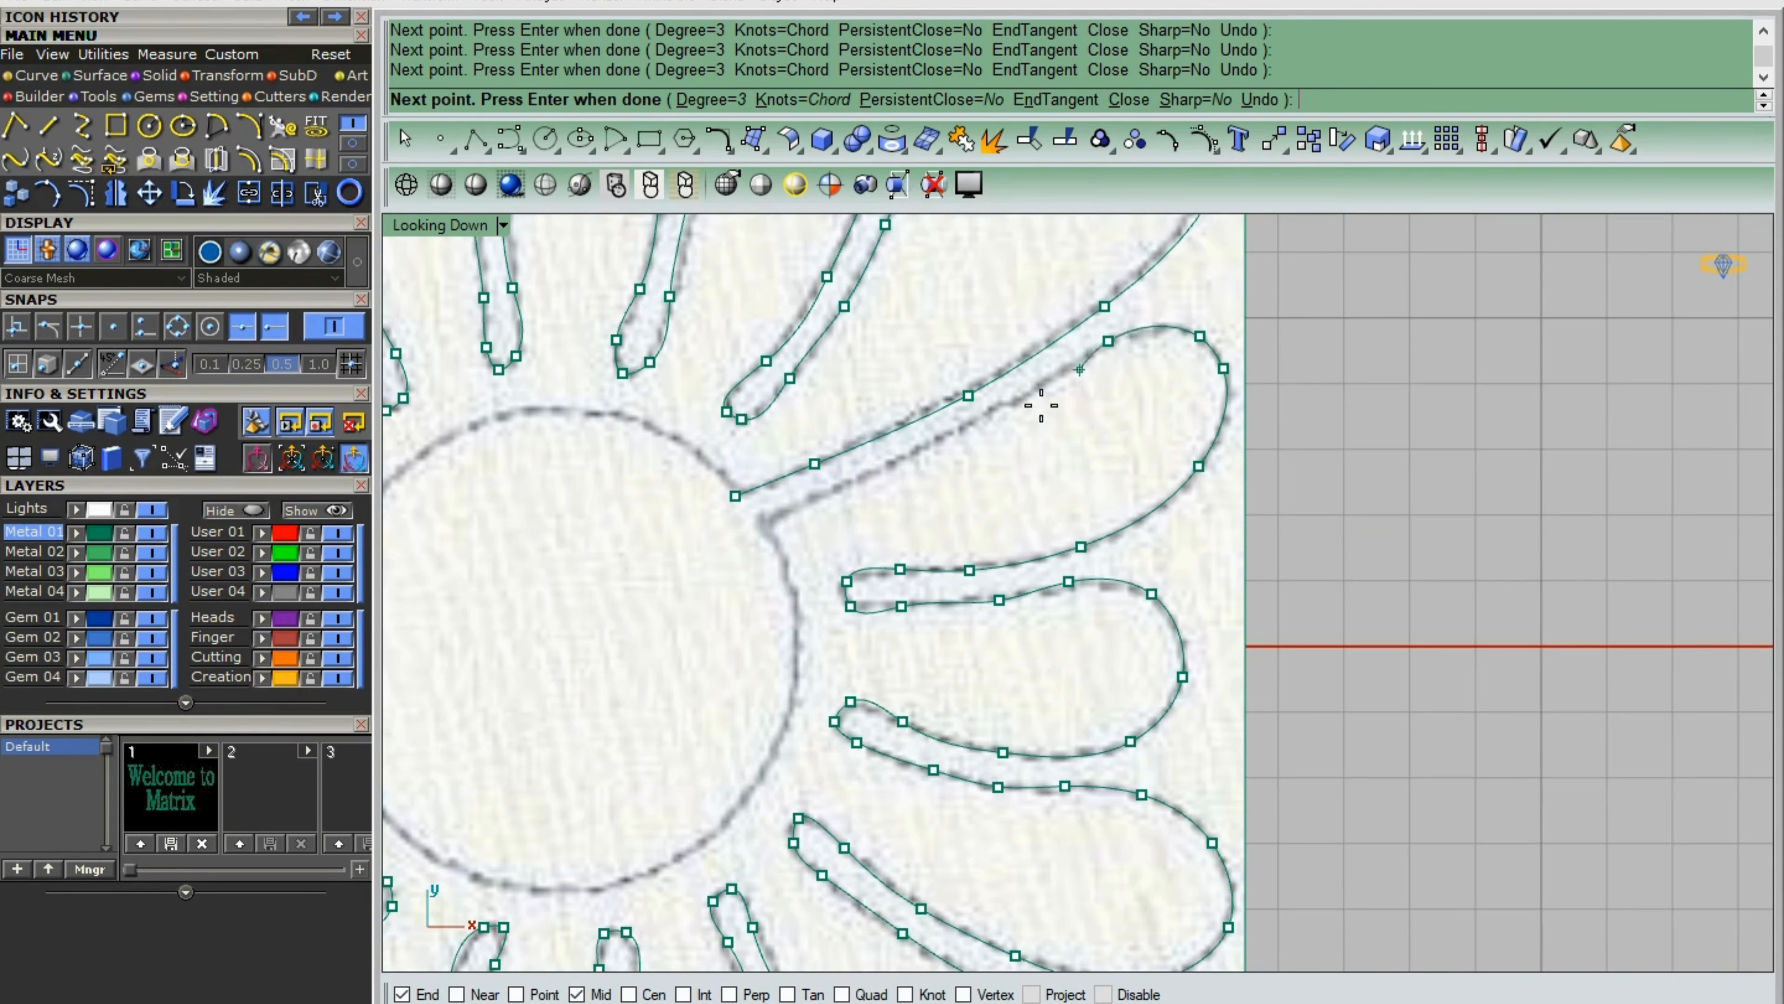
{"action": "left_click", "coordinate": [763, 522]}
{"action": "key", "text": "Return"}
- Select the traced petal outline and start the Rebuild command on it
{"action": "scroll", "coordinate": [1154, 366], "scroll_direction": "down", "scroll_amount": 8}
{"action": "left_click", "coordinate": [1096, 467]}
{"action": "left_click", "coordinate": [1149, 530]}
{"action": "type", "text": "Rebuild"}
{"action": "key", "text": "Return"}
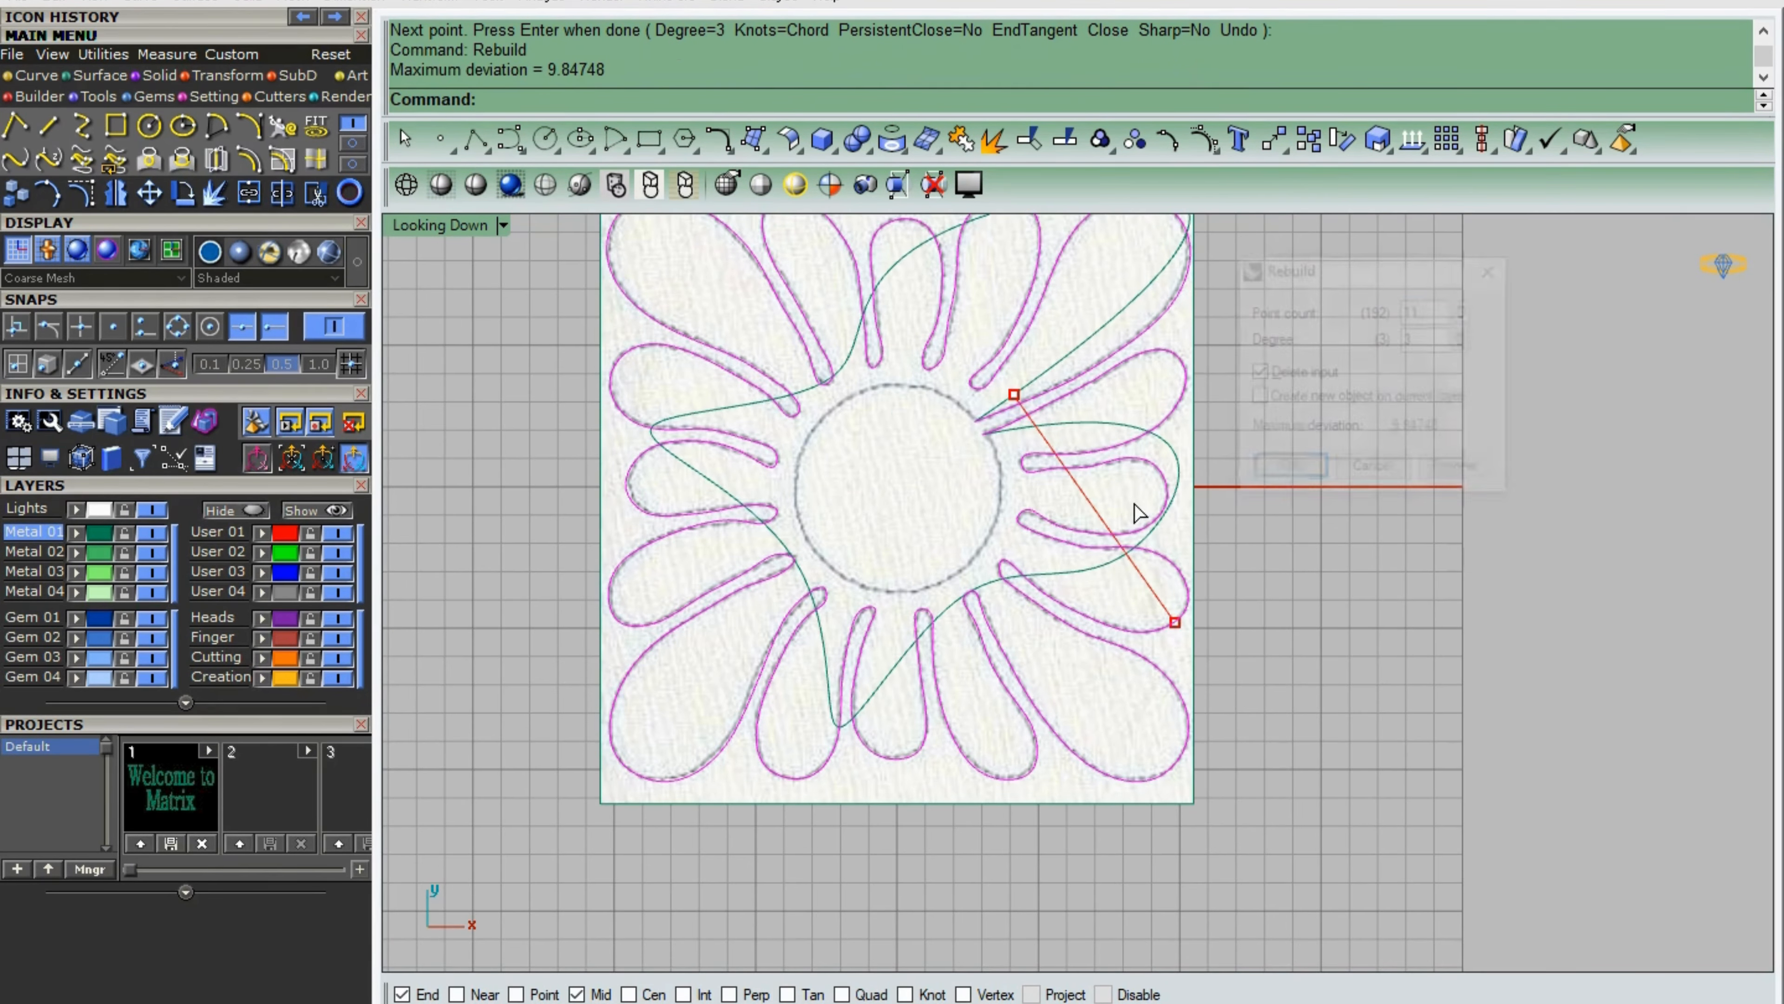
- Try a point count of 200 for the rebuilt outline
{"action": "type", "text": "18"}
{"action": "key", "text": "BackSpace"}
{"action": "key", "text": "BackSpace"}
{"action": "type", "text": "200"}
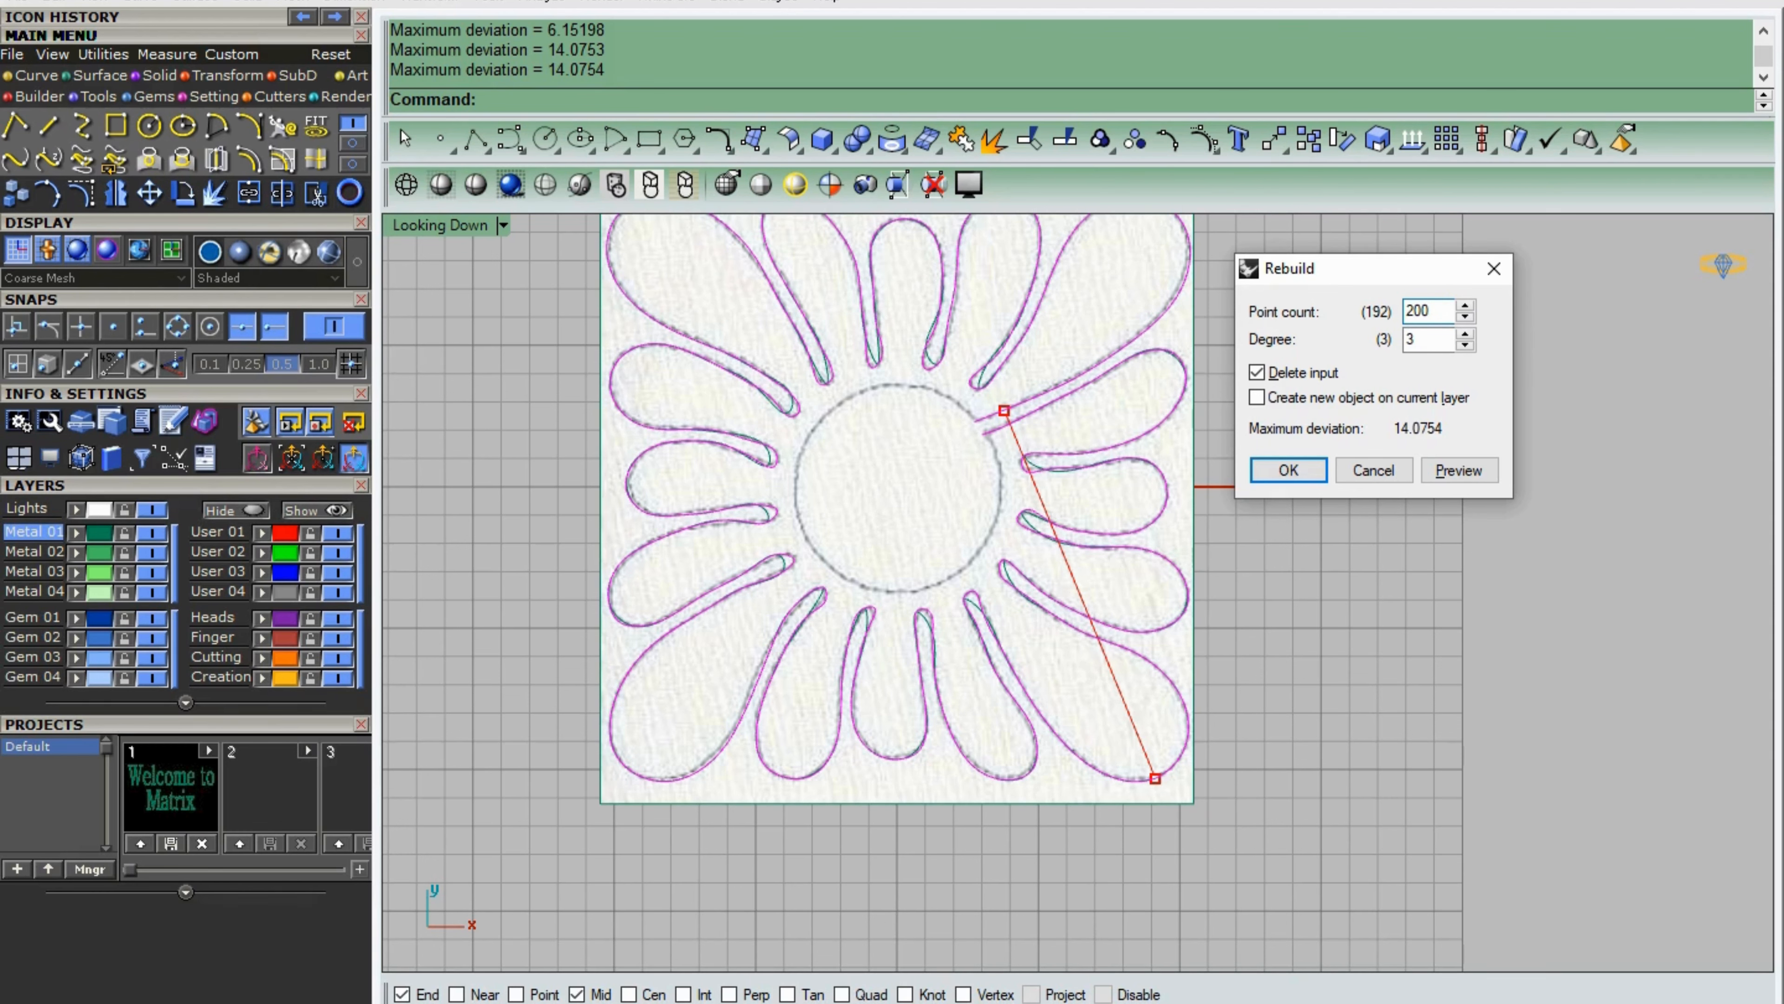
{"action": "key", "text": "BackSpace"}
{"action": "key", "text": "BackSpace"}
{"action": "key", "text": "BackSpace"}
- Rebuild the petal outline with 170 points and degree 2
{"action": "type", "text": "170"}
{"action": "left_click", "coordinate": [1467, 346]}
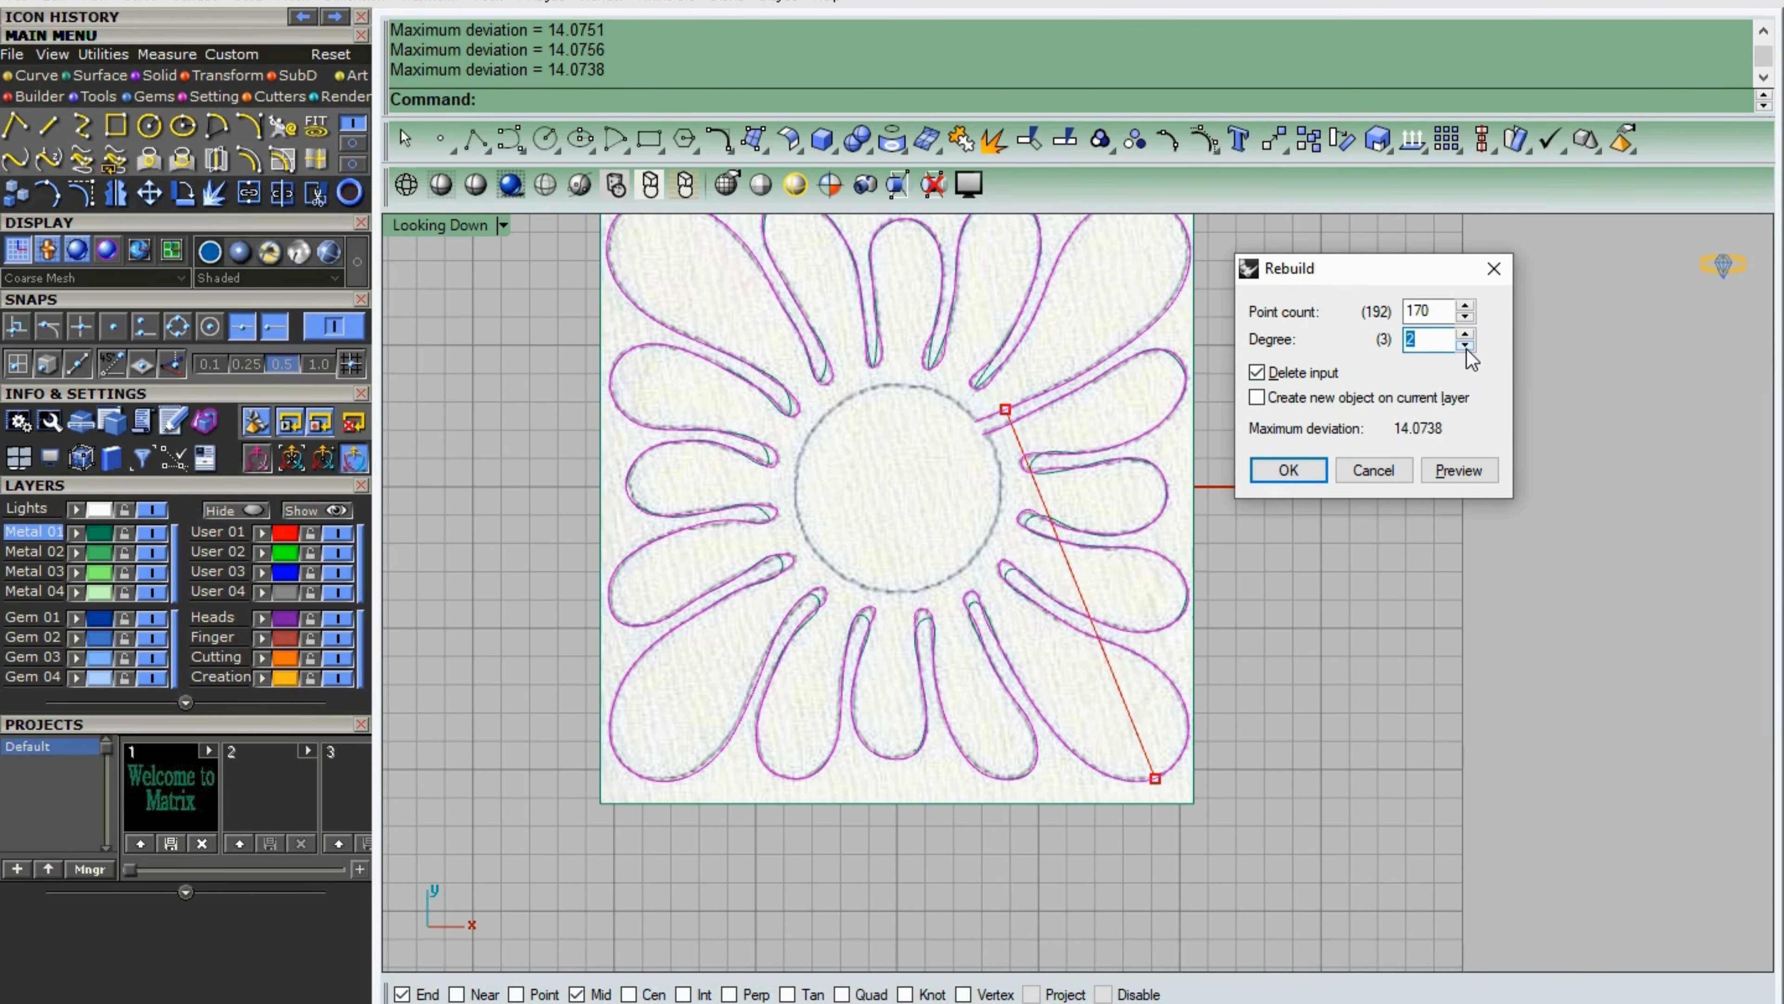
{"action": "left_click", "coordinate": [1256, 473]}
- Show the curve's control points and lower those along the gap just right of the top petal to match the sketch
{"action": "key", "text": "F10"}
{"action": "scroll", "coordinate": [930, 361], "scroll_direction": "up", "scroll_amount": 4}
{"action": "scroll", "coordinate": [931, 361], "scroll_direction": "up", "scroll_amount": 4}
{"action": "left_click", "coordinate": [941, 306]}
{"action": "left_click", "coordinate": [938, 295]}
{"action": "left_click_drag", "start_coordinate": [938, 242], "coordinate": [938, 289]}
{"action": "left_click_drag", "start_coordinate": [1014, 344], "coordinate": [999, 347]}
{"action": "left_click", "coordinate": [1001, 317]}
{"action": "left_click", "coordinate": [974, 295]}
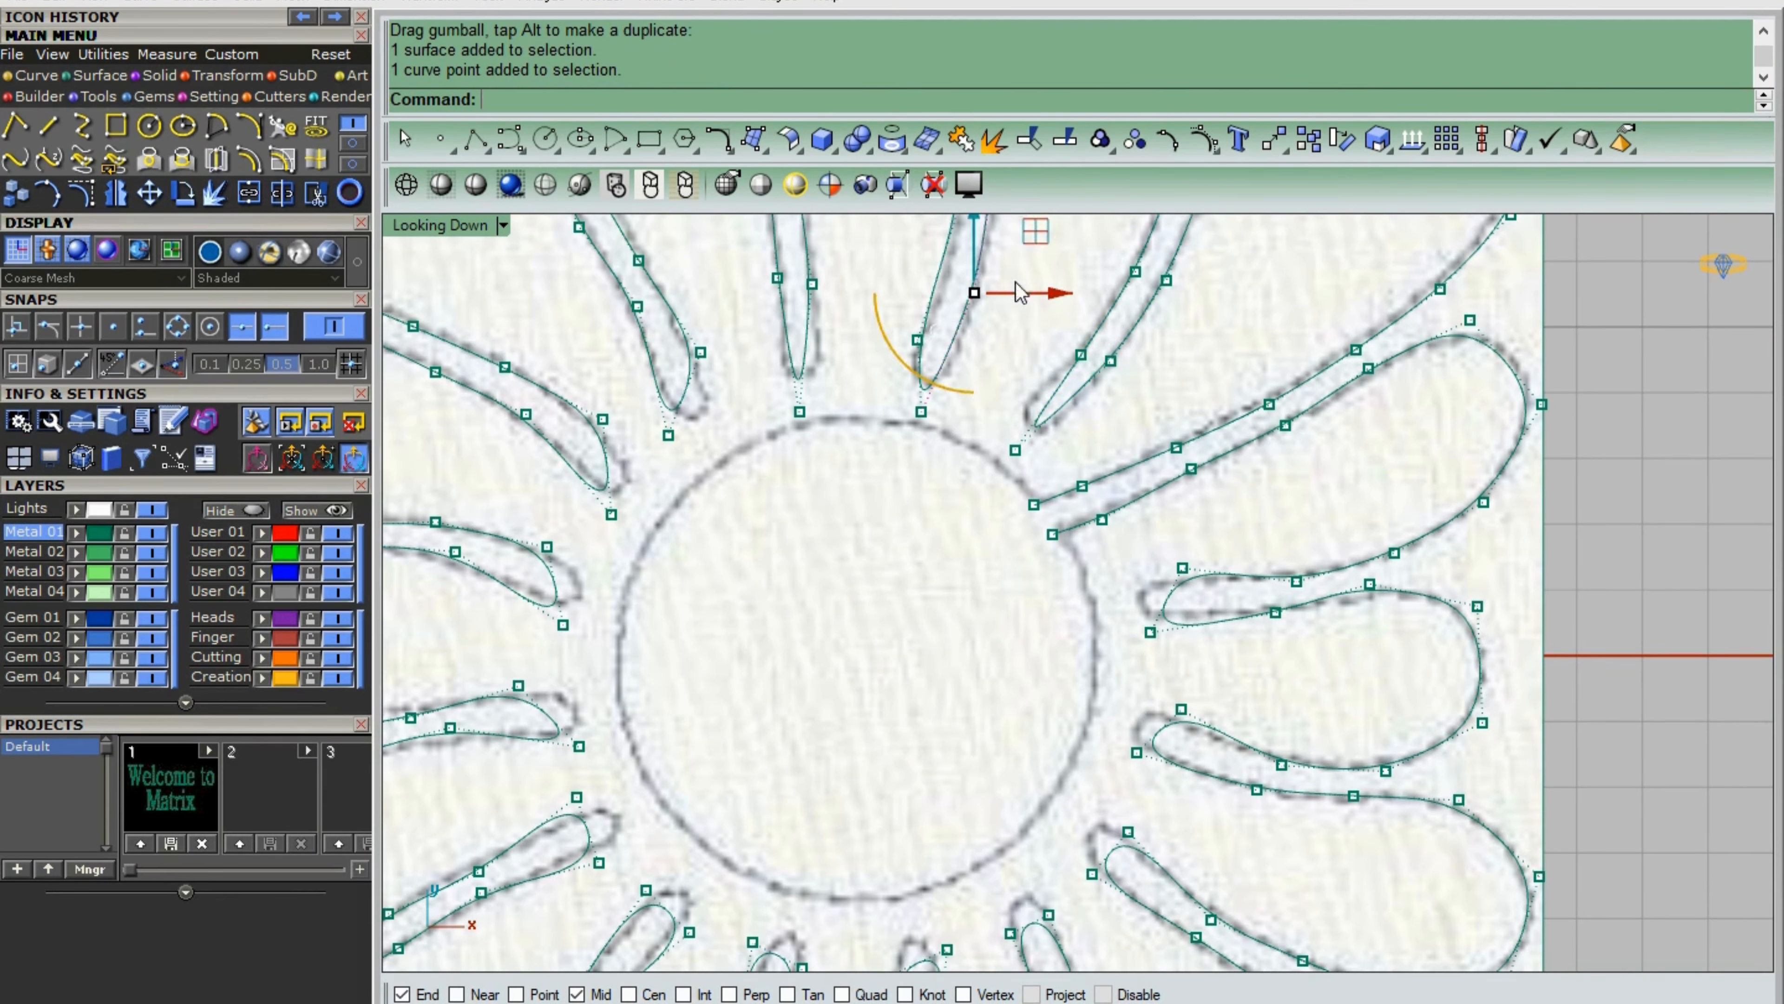
{"action": "left_click_drag", "start_coordinate": [974, 242], "coordinate": [975, 269]}
- Reposition the control points at the inner end of the gap beside the large upper-right petal
{"action": "left_click", "coordinate": [1082, 357]}
{"action": "left_click_drag", "start_coordinate": [1185, 357], "coordinate": [1158, 358]}
{"action": "left_click_drag", "start_coordinate": [1070, 272], "coordinate": [1069, 298]}
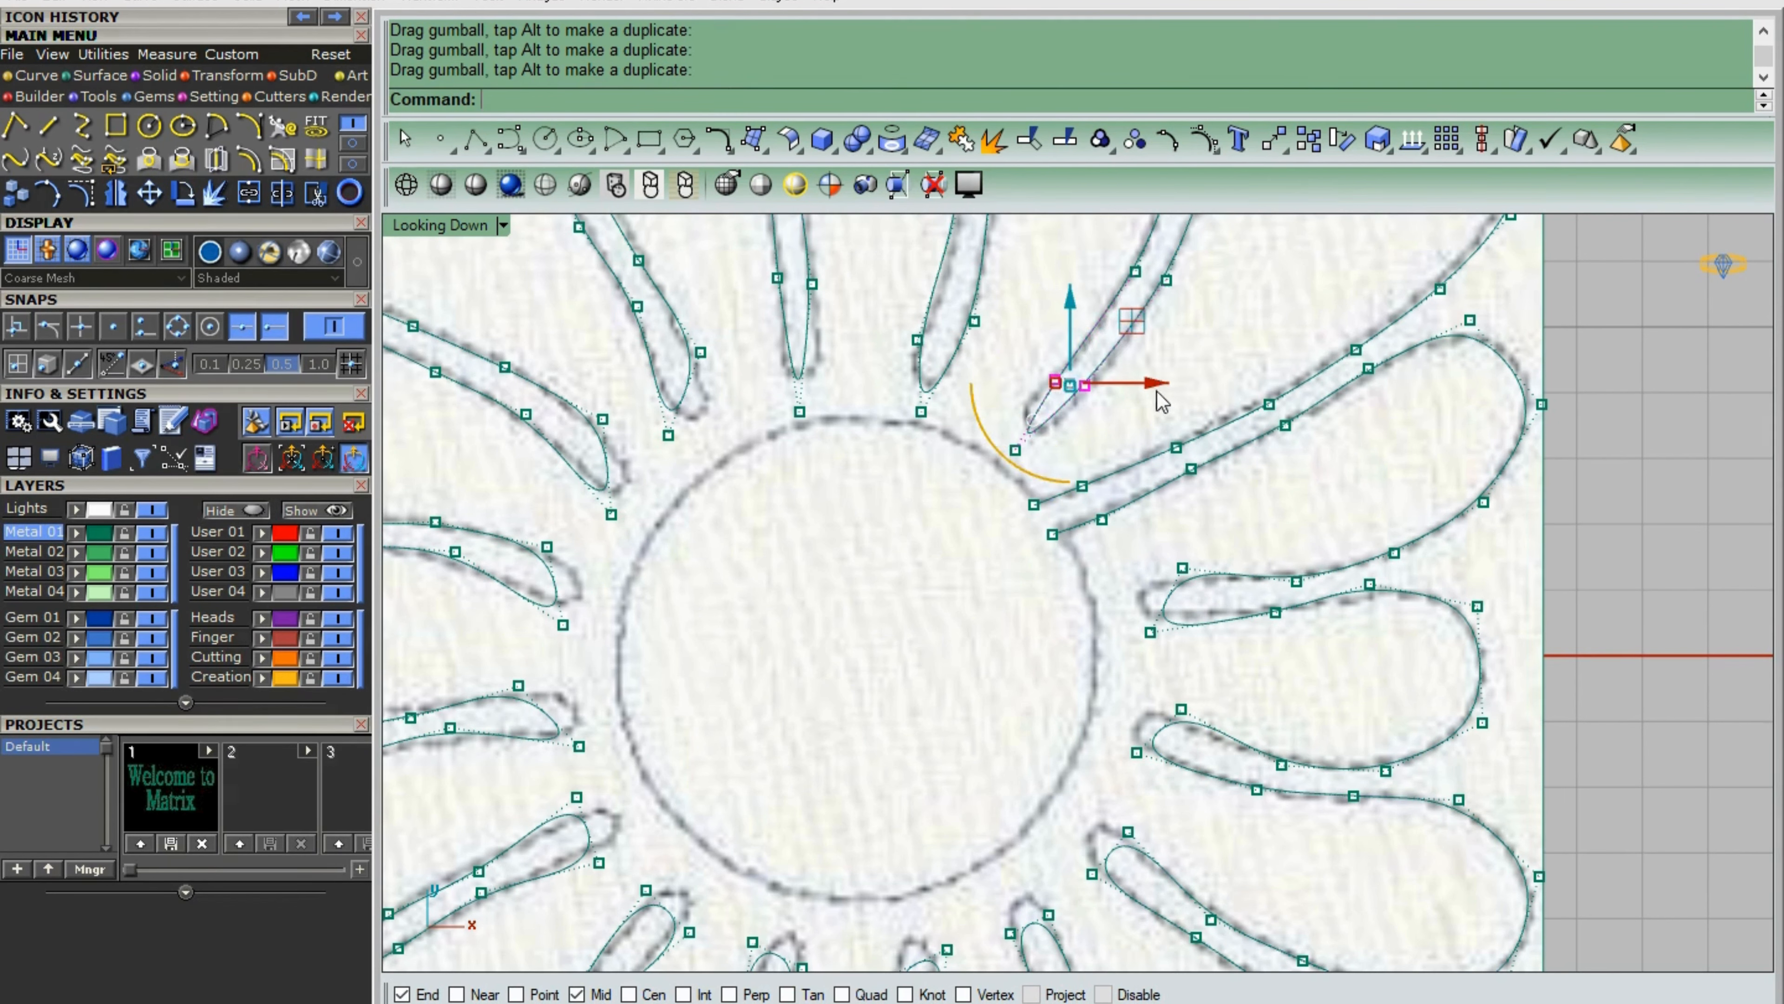
{"action": "left_click", "coordinate": [1047, 401]}
{"action": "left_click_drag", "start_coordinate": [1137, 395], "coordinate": [1093, 373]}
{"action": "left_click", "coordinate": [1017, 452]}
- Raise the tip points of the two gaps flanking the top petal and lower the left gap's side points
{"action": "left_click", "coordinate": [921, 412]}
{"action": "left_click_drag", "start_coordinate": [983, 350], "coordinate": [987, 339]}
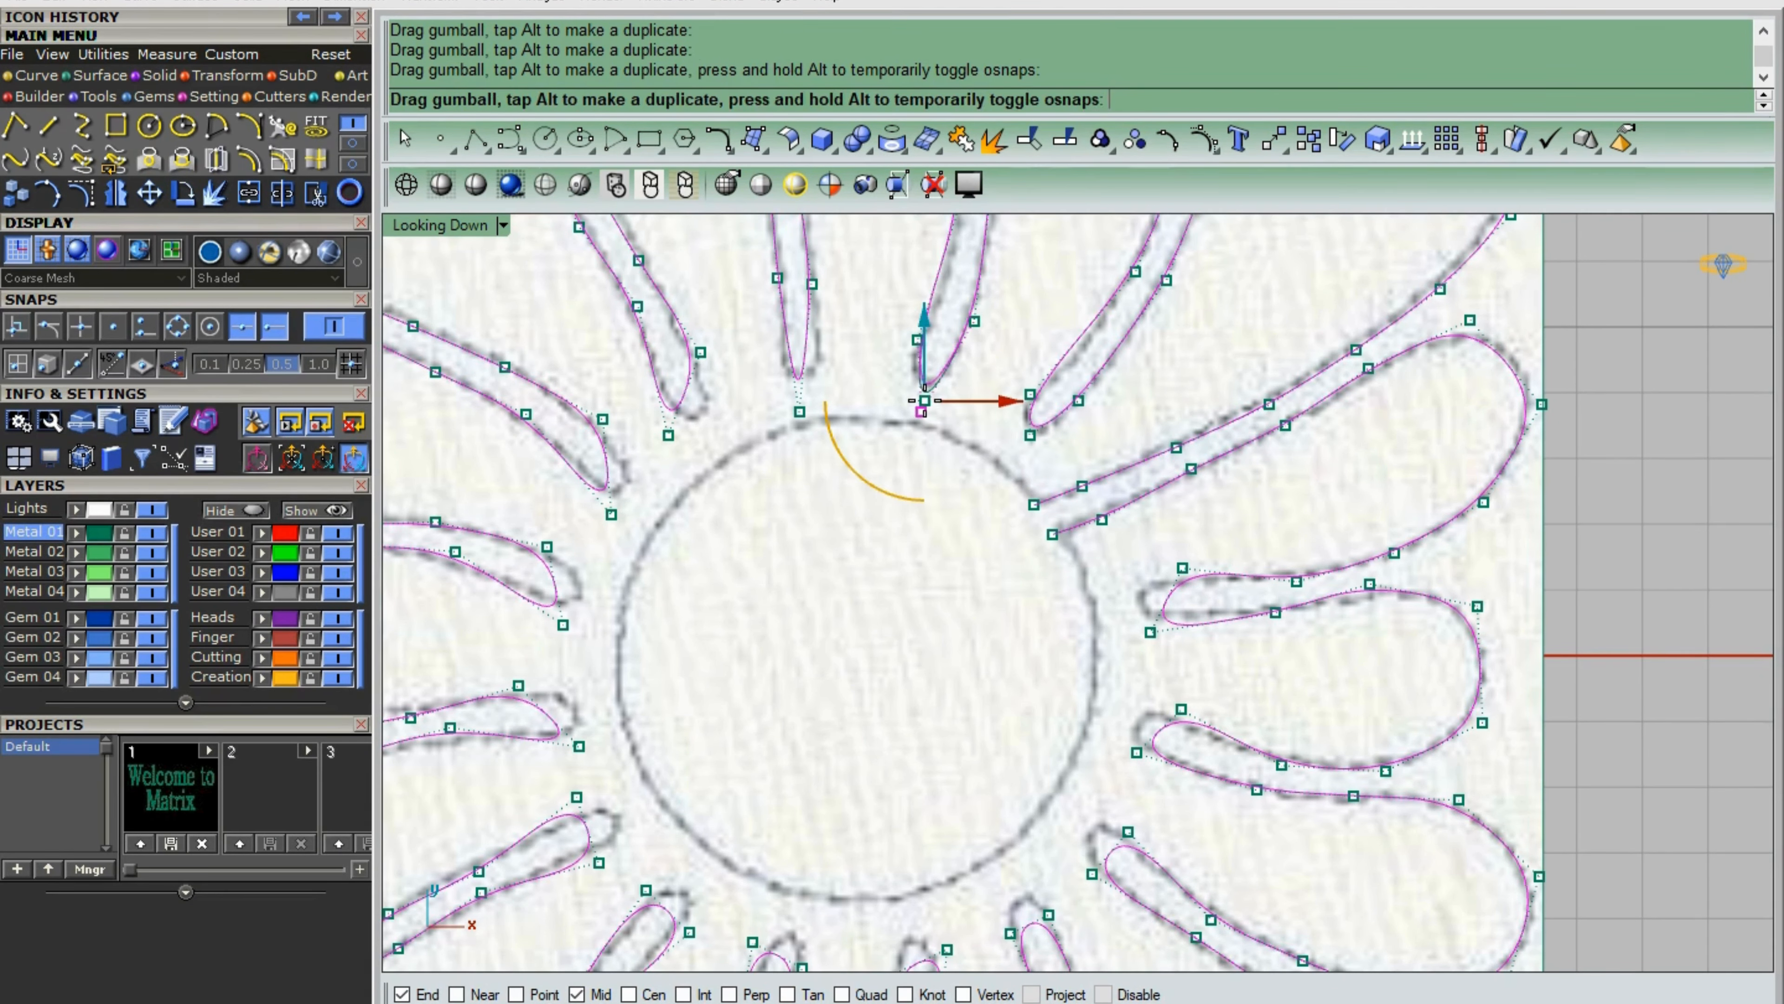
{"action": "left_click", "coordinate": [800, 413]}
{"action": "left_click_drag", "start_coordinate": [799, 325], "coordinate": [799, 313]}
{"action": "left_click", "coordinate": [777, 277]}
{"action": "left_click_drag", "start_coordinate": [777, 242], "coordinate": [812, 291]}
{"action": "left_click", "coordinate": [812, 283]}
{"action": "left_click", "coordinate": [708, 356]}
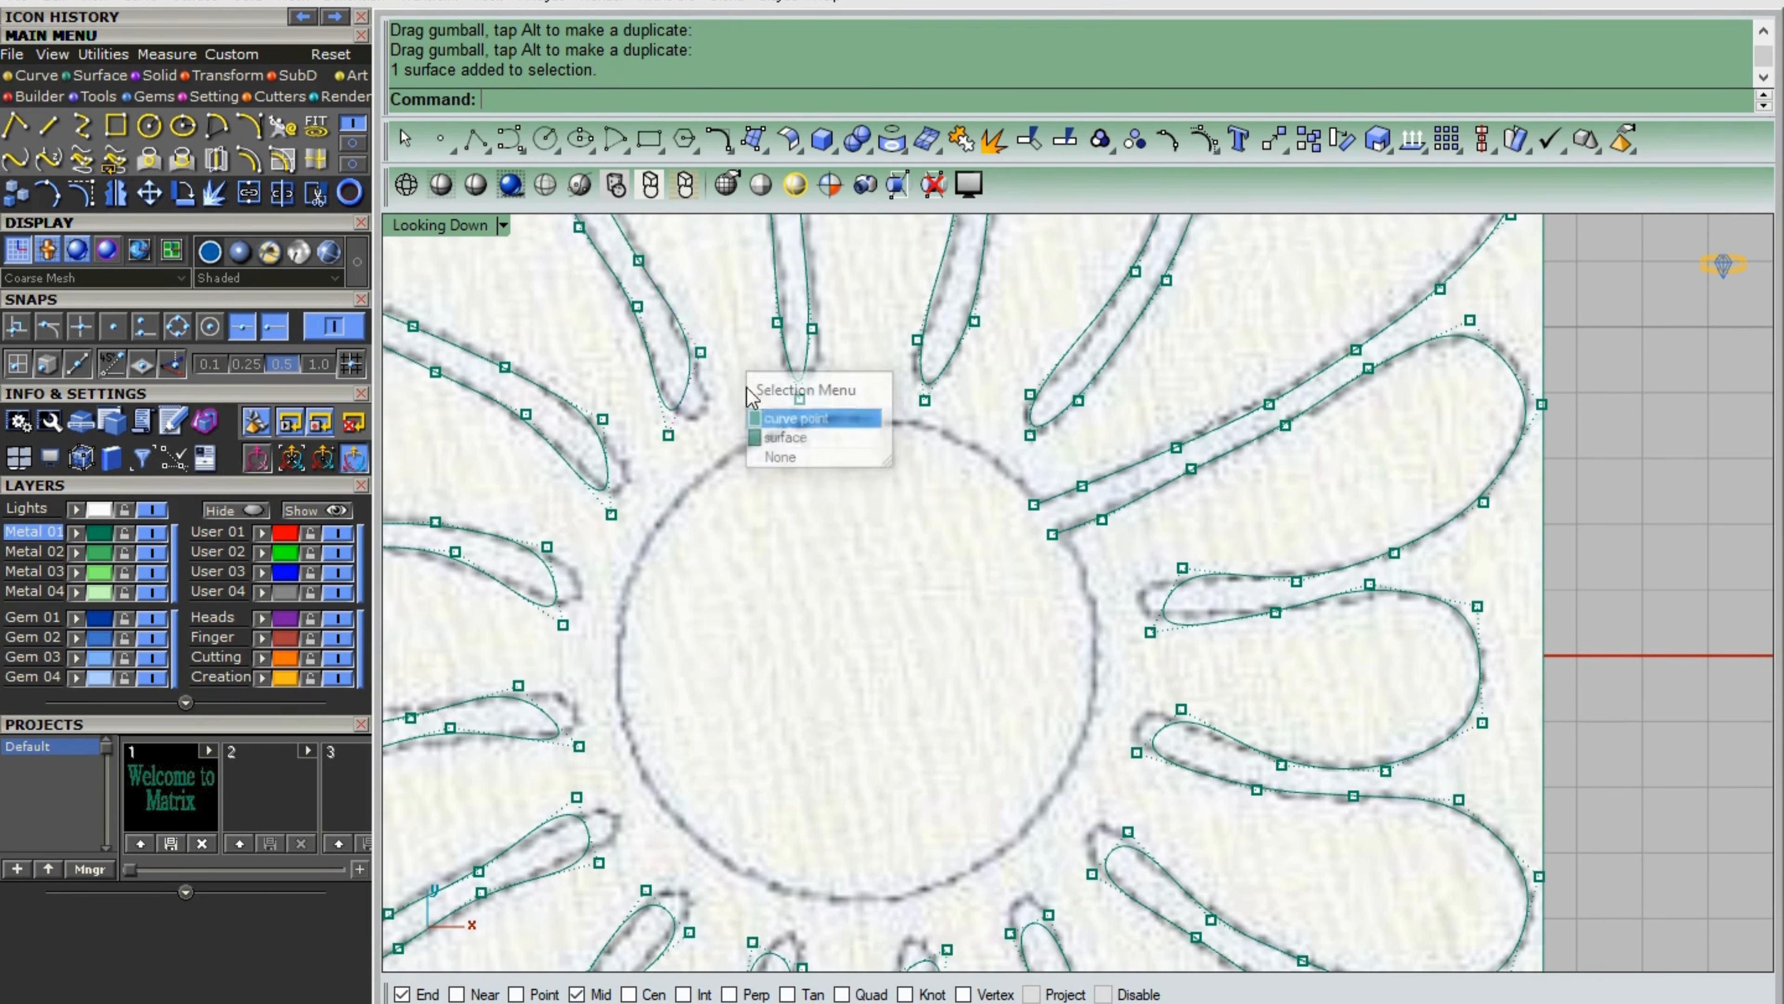
{"action": "left_click_drag", "start_coordinate": [704, 355], "coordinate": [718, 358]}
{"action": "key", "text": "ctrl+z"}
- Move the tip control points of the gap between the narrow upper-left petal and the large corner petal onto the sketch
{"action": "left_click", "coordinate": [701, 352]}
{"action": "left_click", "coordinate": [759, 415]}
{"action": "left_click_drag", "start_coordinate": [701, 271], "coordinate": [701, 311]}
{"action": "left_click_drag", "start_coordinate": [785, 394], "coordinate": [769, 435]}
{"action": "left_click", "coordinate": [669, 435]}
{"action": "left_click", "coordinate": [736, 499]}
- Fit the inner end of the gap below the large upper-left corner petal by moving its control points
{"action": "left_click", "coordinate": [603, 420]}
{"action": "left_click_drag", "start_coordinate": [603, 346], "coordinate": [627, 381]}
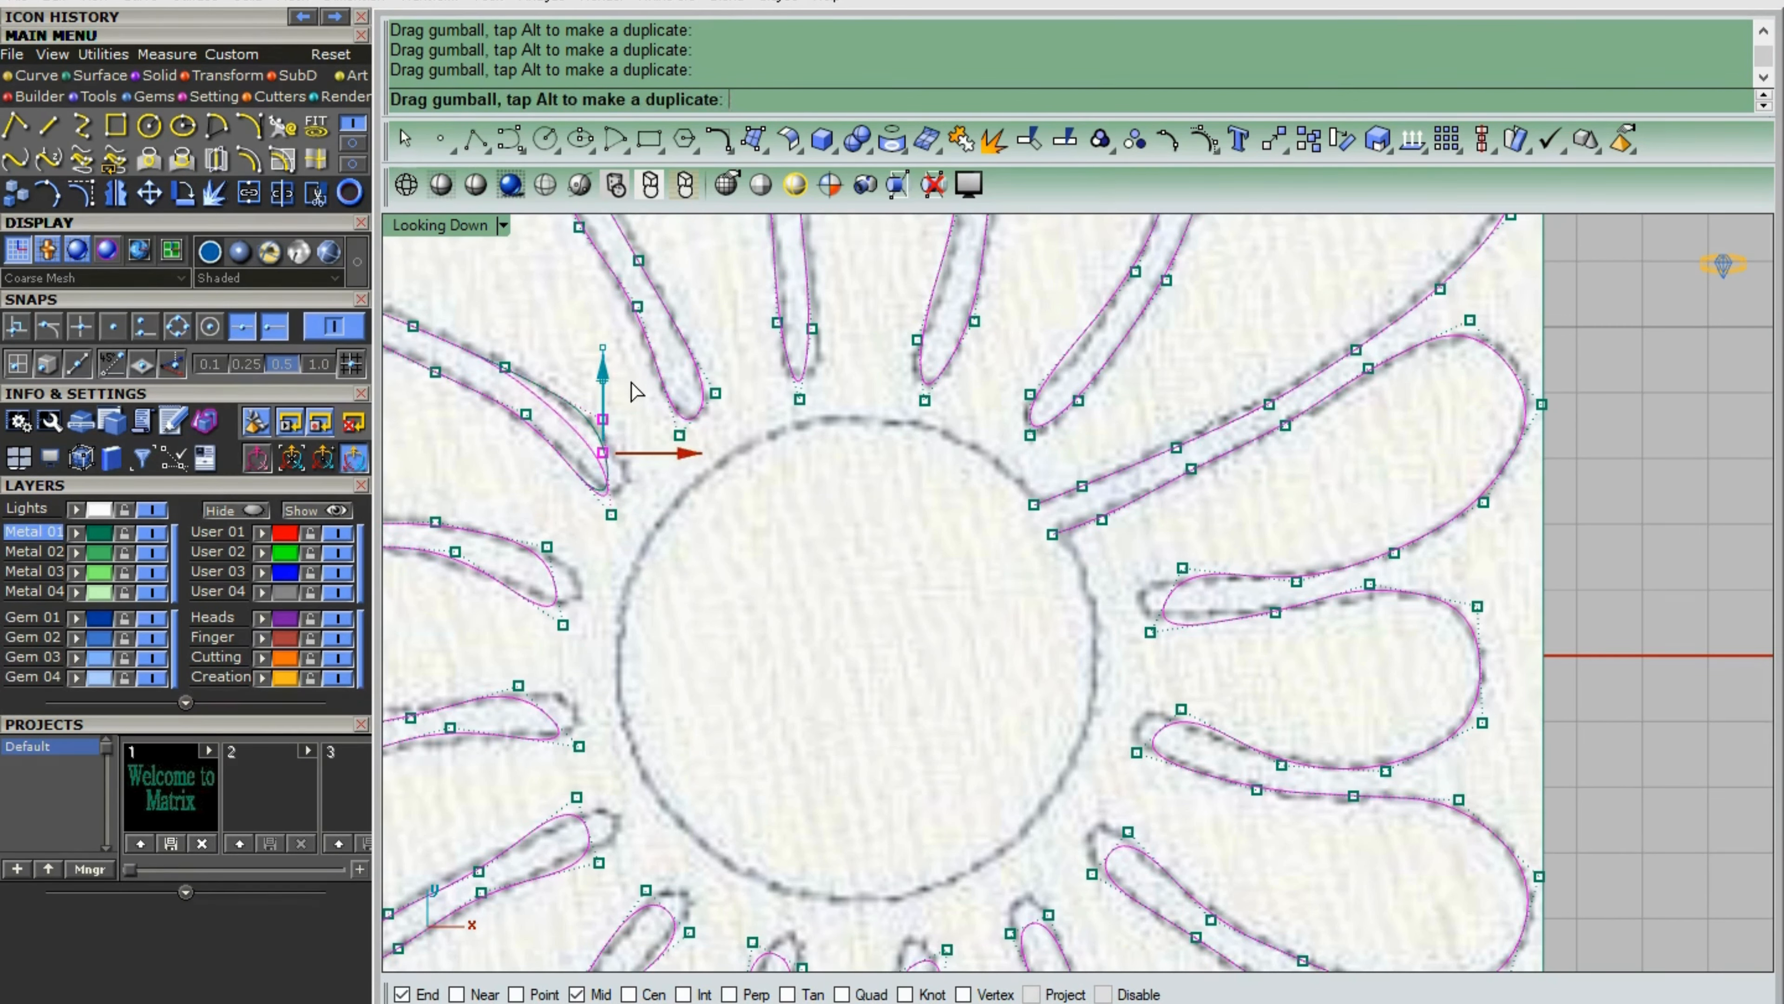
{"action": "left_click", "coordinate": [632, 613]}
{"action": "left_click_drag", "start_coordinate": [608, 485], "coordinate": [641, 505]}
- Adjust the control points of the gap just above the left-middle petal to follow the sketch
{"action": "right_click_drag", "start_coordinate": [900, 578], "coordinate": [1063, 576]}
{"action": "left_click", "coordinate": [617, 551]}
{"action": "left_click", "coordinate": [500, 543]}
{"action": "left_click", "coordinate": [586, 613]}
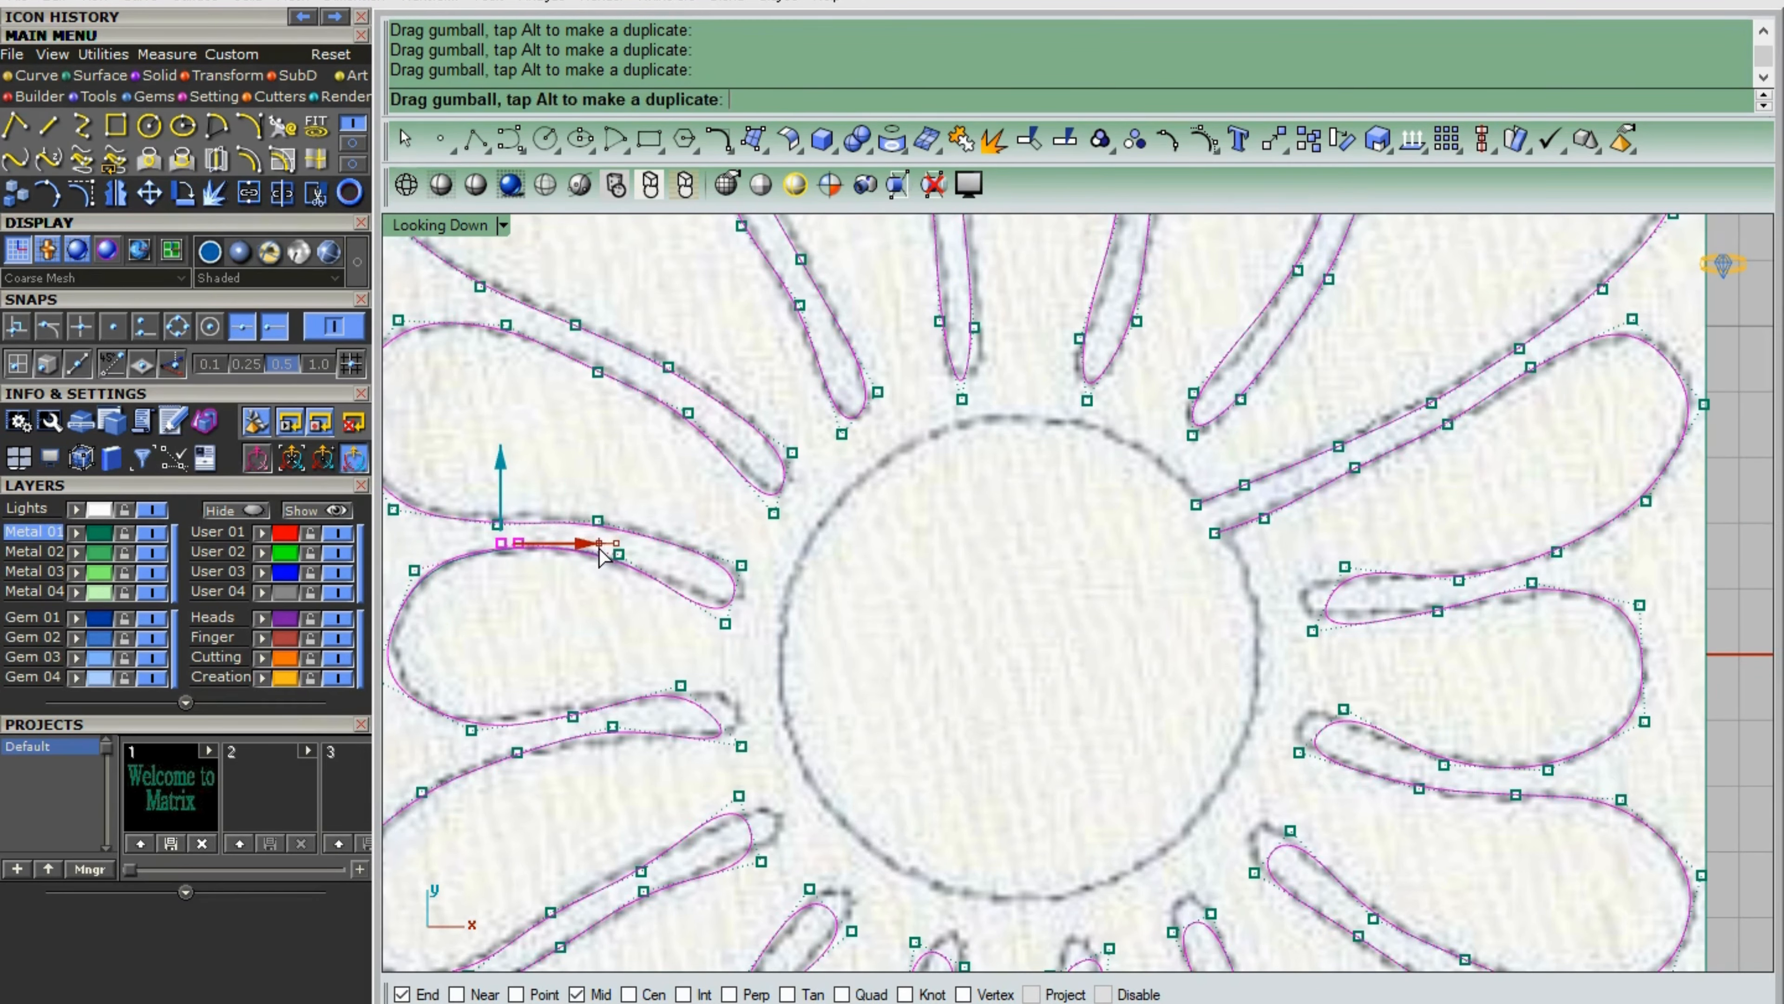
- Reshape the left-middle petal's outer edge by moving its control points, and delete a surplus point on its lower edge
{"action": "left_click", "coordinate": [394, 570]}
{"action": "left_click", "coordinate": [546, 650]}
{"action": "right_click_drag", "start_coordinate": [560, 668], "coordinate": [607, 638]}
{"action": "left_click_drag", "start_coordinate": [439, 456], "coordinate": [440, 477]}
{"action": "left_click", "coordinate": [517, 701]}
{"action": "left_click", "coordinate": [420, 648]}
{"action": "left_click_drag", "start_coordinate": [502, 648], "coordinate": [513, 648]}
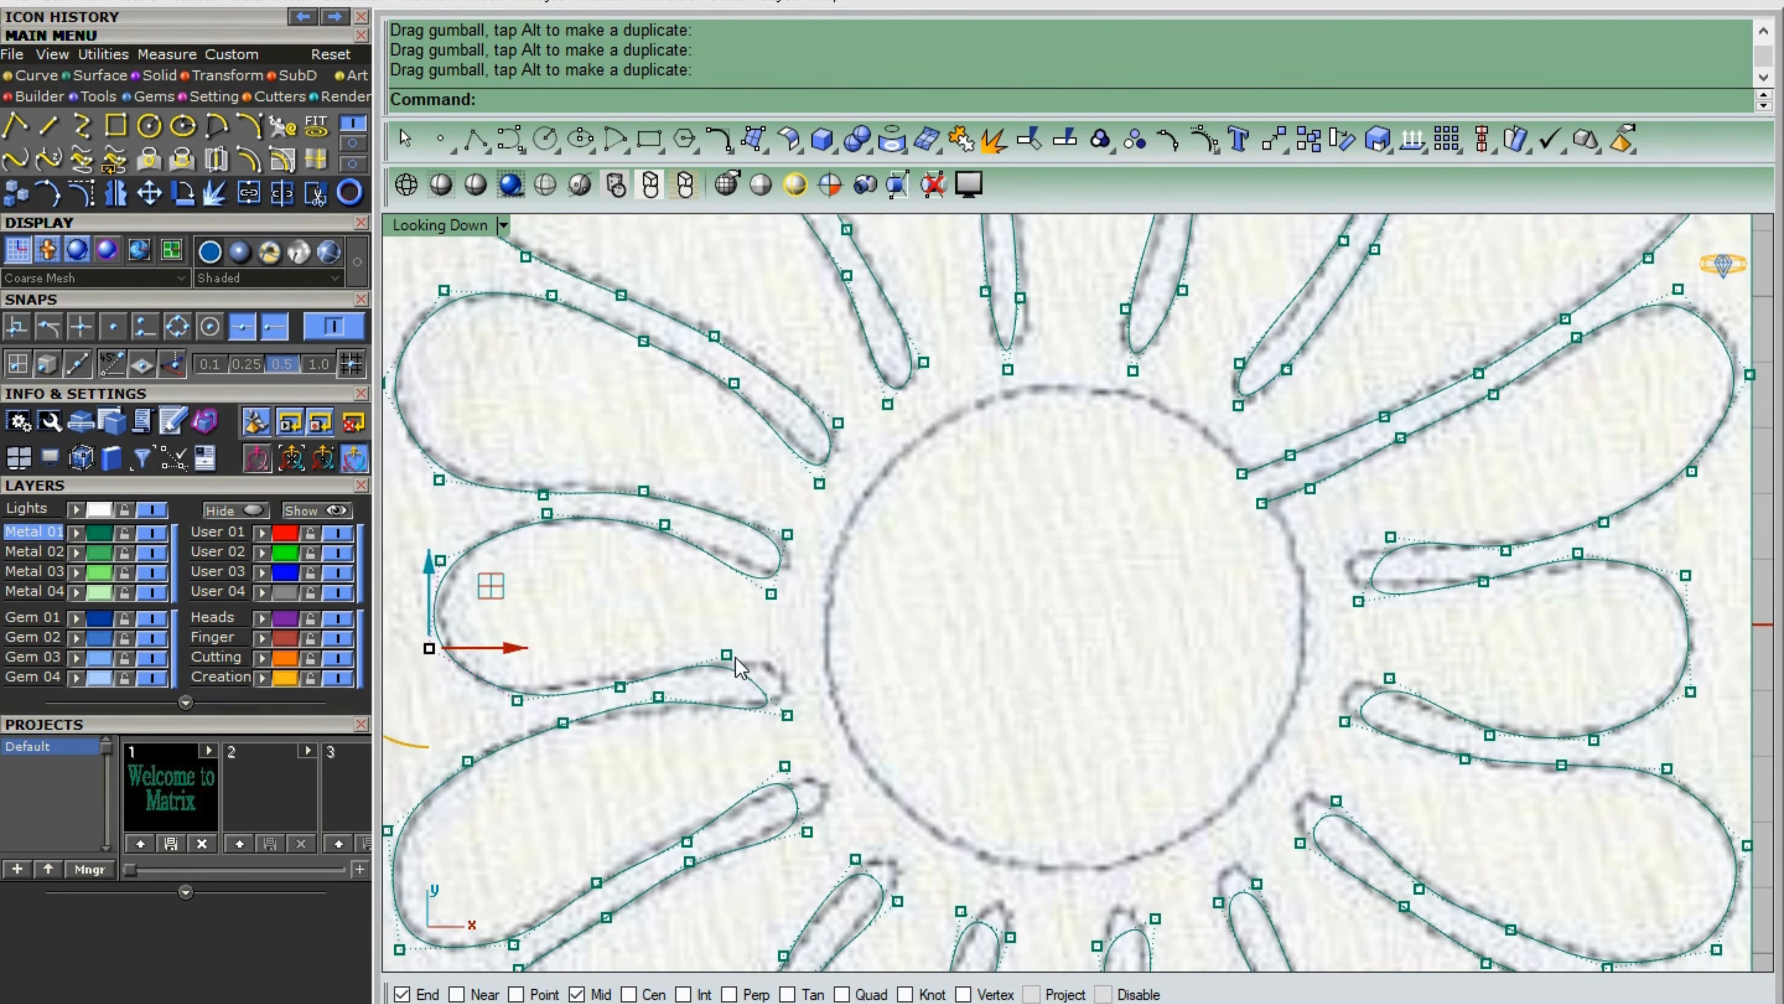
{"action": "left_click", "coordinate": [658, 697]}
{"action": "key", "text": "Delete"}
- Extend the upper tip point of the gap above the large lower-left petal toward the centre and delete a surplus upper-edge point
{"action": "scroll", "coordinate": [745, 757], "scroll_direction": "up", "scroll_amount": 4}
{"action": "right_click_drag", "start_coordinate": [745, 757], "coordinate": [730, 569]}
{"action": "left_click", "coordinate": [795, 582]}
{"action": "left_click_drag", "start_coordinate": [873, 583], "coordinate": [910, 583]}
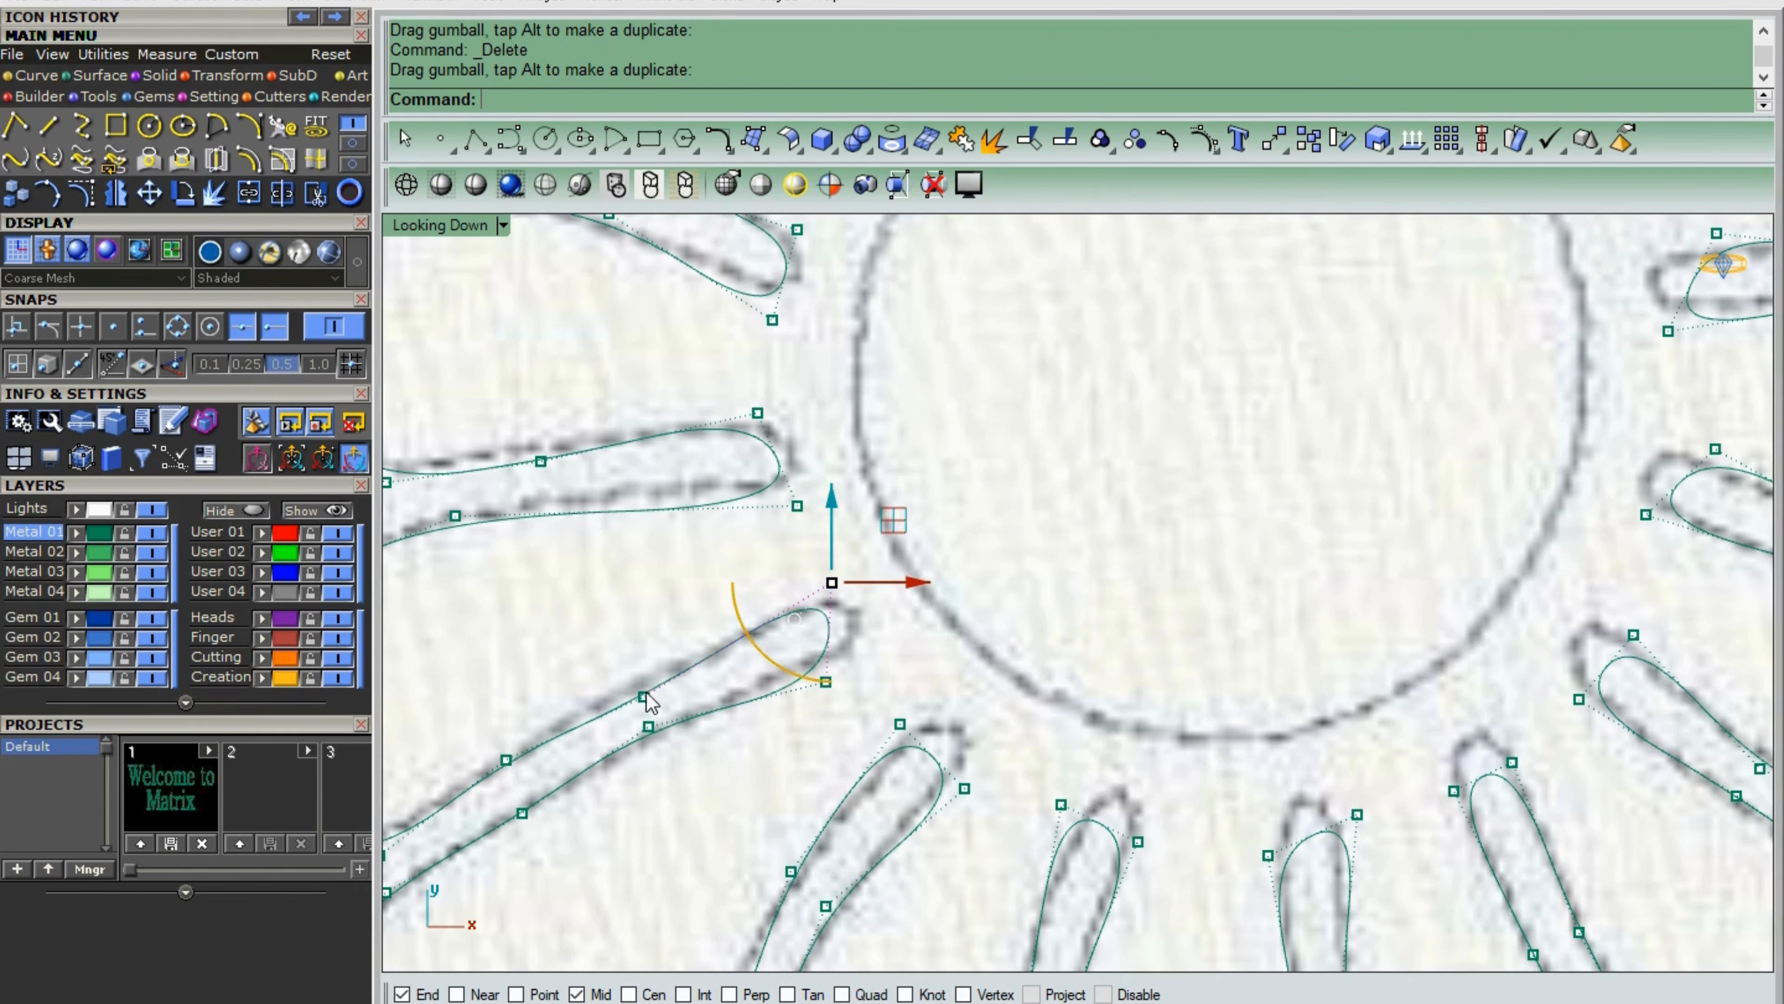
{"action": "left_click", "coordinate": [647, 698]}
{"action": "key", "text": "Delete"}
- Move the lower tip point of the gap above the large lower-left petal inward and delete a surplus lower-edge point
{"action": "left_click", "coordinate": [825, 682]}
{"action": "left_click_drag", "start_coordinate": [906, 681], "coordinate": [933, 681]}
{"action": "left_click_drag", "start_coordinate": [854, 604], "coordinate": [854, 580]}
{"action": "right_click_drag", "start_coordinate": [745, 766], "coordinate": [864, 575]}
{"action": "left_click", "coordinate": [641, 622]}
{"action": "key", "text": "Delete"}
- Raise the tip of the gap right of the large lower-left petal and delete two surplus control points along it
{"action": "left_click", "coordinate": [1004, 533]}
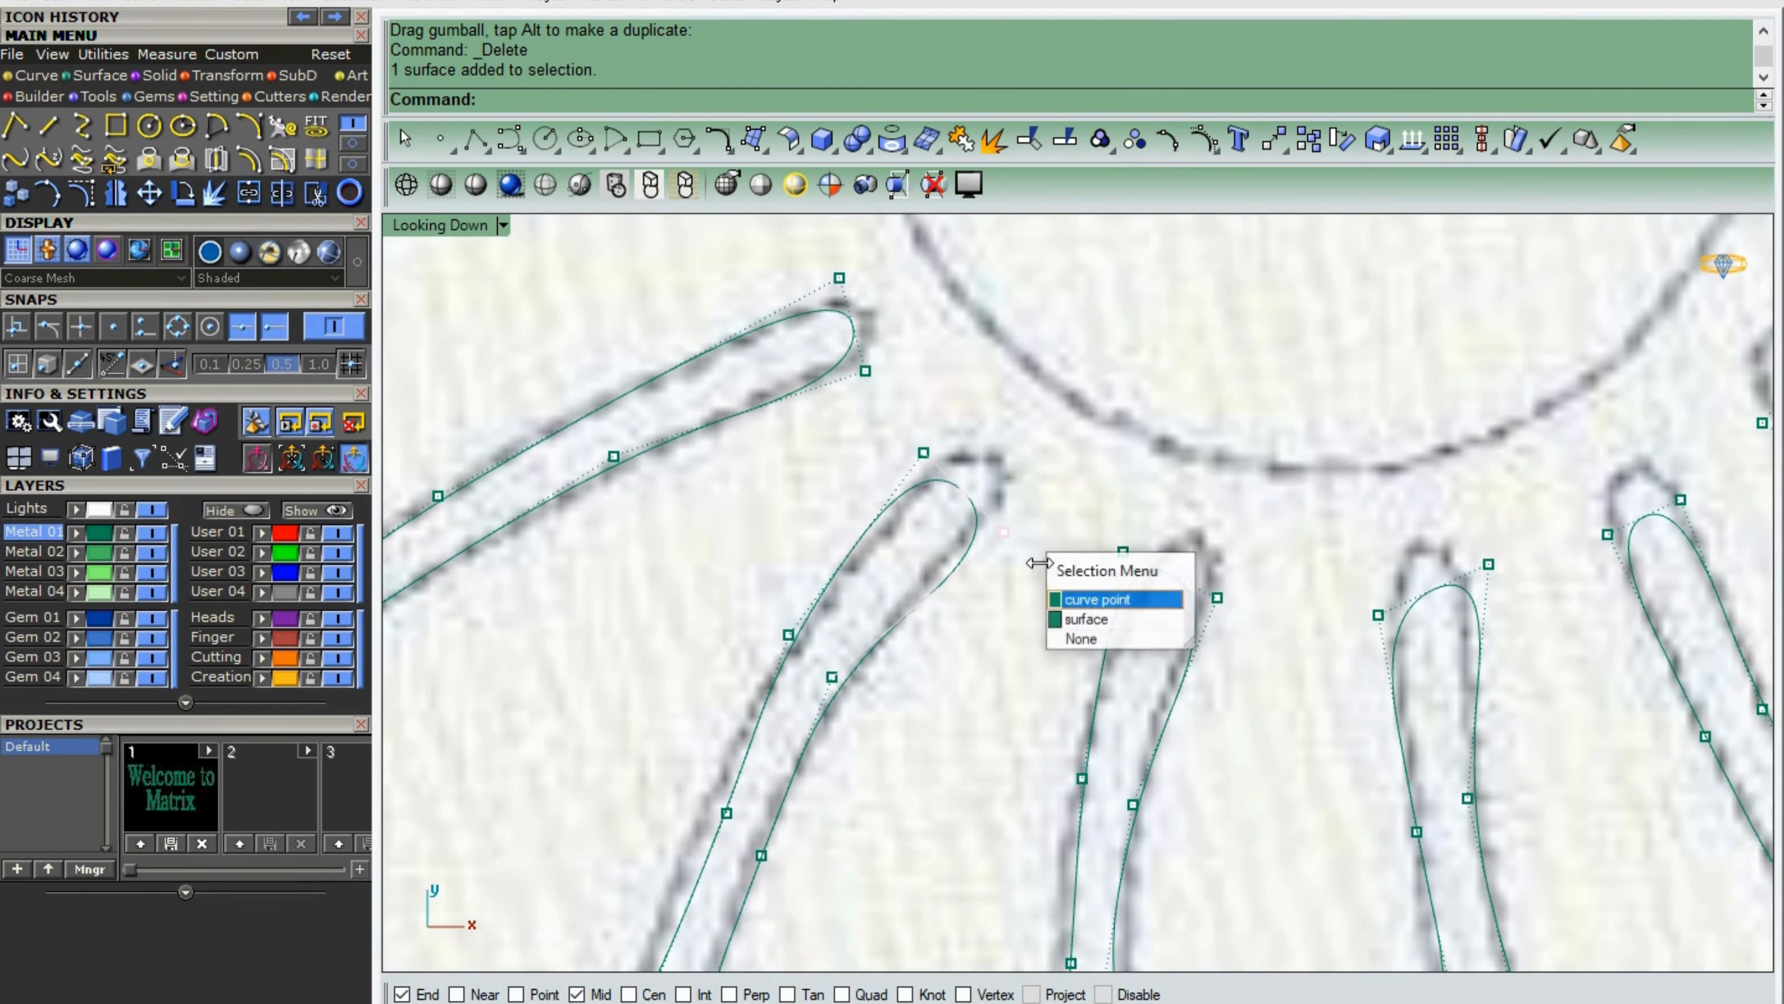
{"action": "left_click_drag", "start_coordinate": [1039, 414], "coordinate": [1039, 399]}
{"action": "left_click", "coordinate": [924, 453]}
{"action": "scroll", "coordinate": [817, 498], "scroll_direction": "down", "scroll_amount": 4}
{"action": "left_click", "coordinate": [787, 693]}
{"action": "key", "text": "Delete"}
{"action": "left_click", "coordinate": [763, 667]}
{"action": "key", "text": "Delete"}
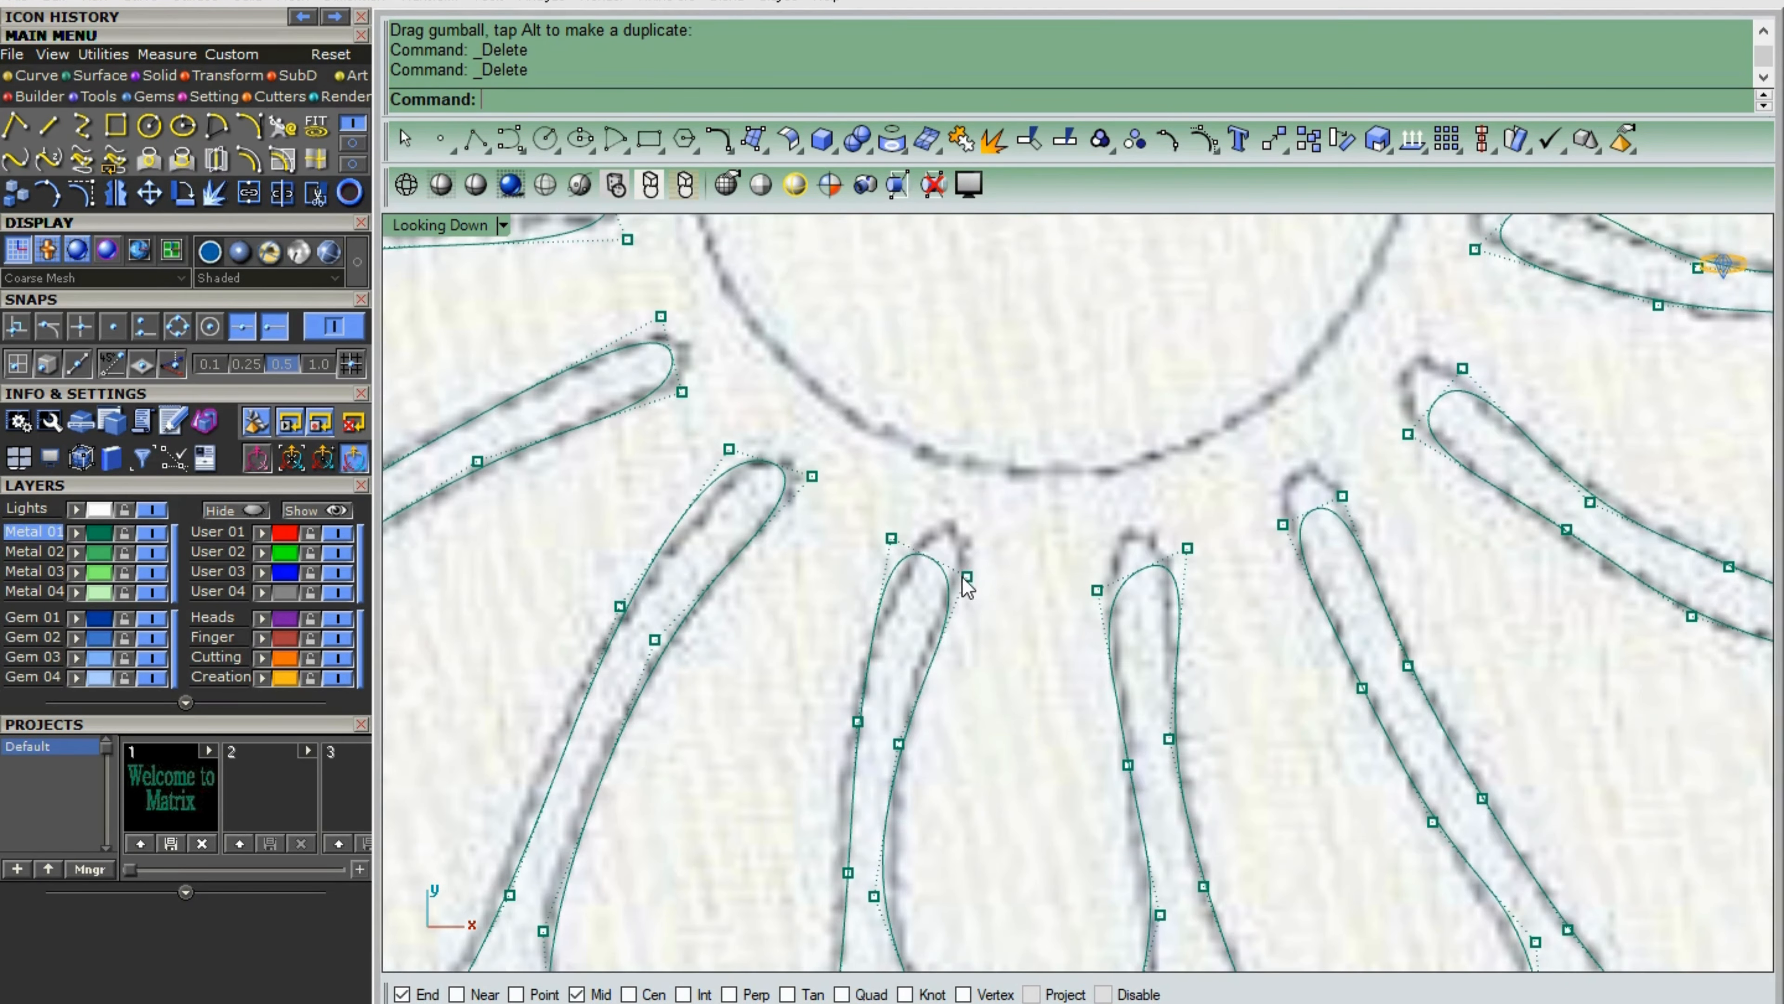
- Raise the tip points of the gap left of the bottom petal and delete a surplus point farther down
{"action": "left_click", "coordinate": [968, 577]}
{"action": "left_click_drag", "start_coordinate": [969, 502], "coordinate": [893, 457]}
{"action": "left_click", "coordinate": [891, 539]}
{"action": "right_click_drag", "start_coordinate": [890, 948], "coordinate": [900, 804]}
{"action": "left_click", "coordinate": [880, 726]}
{"action": "key", "text": "Delete"}
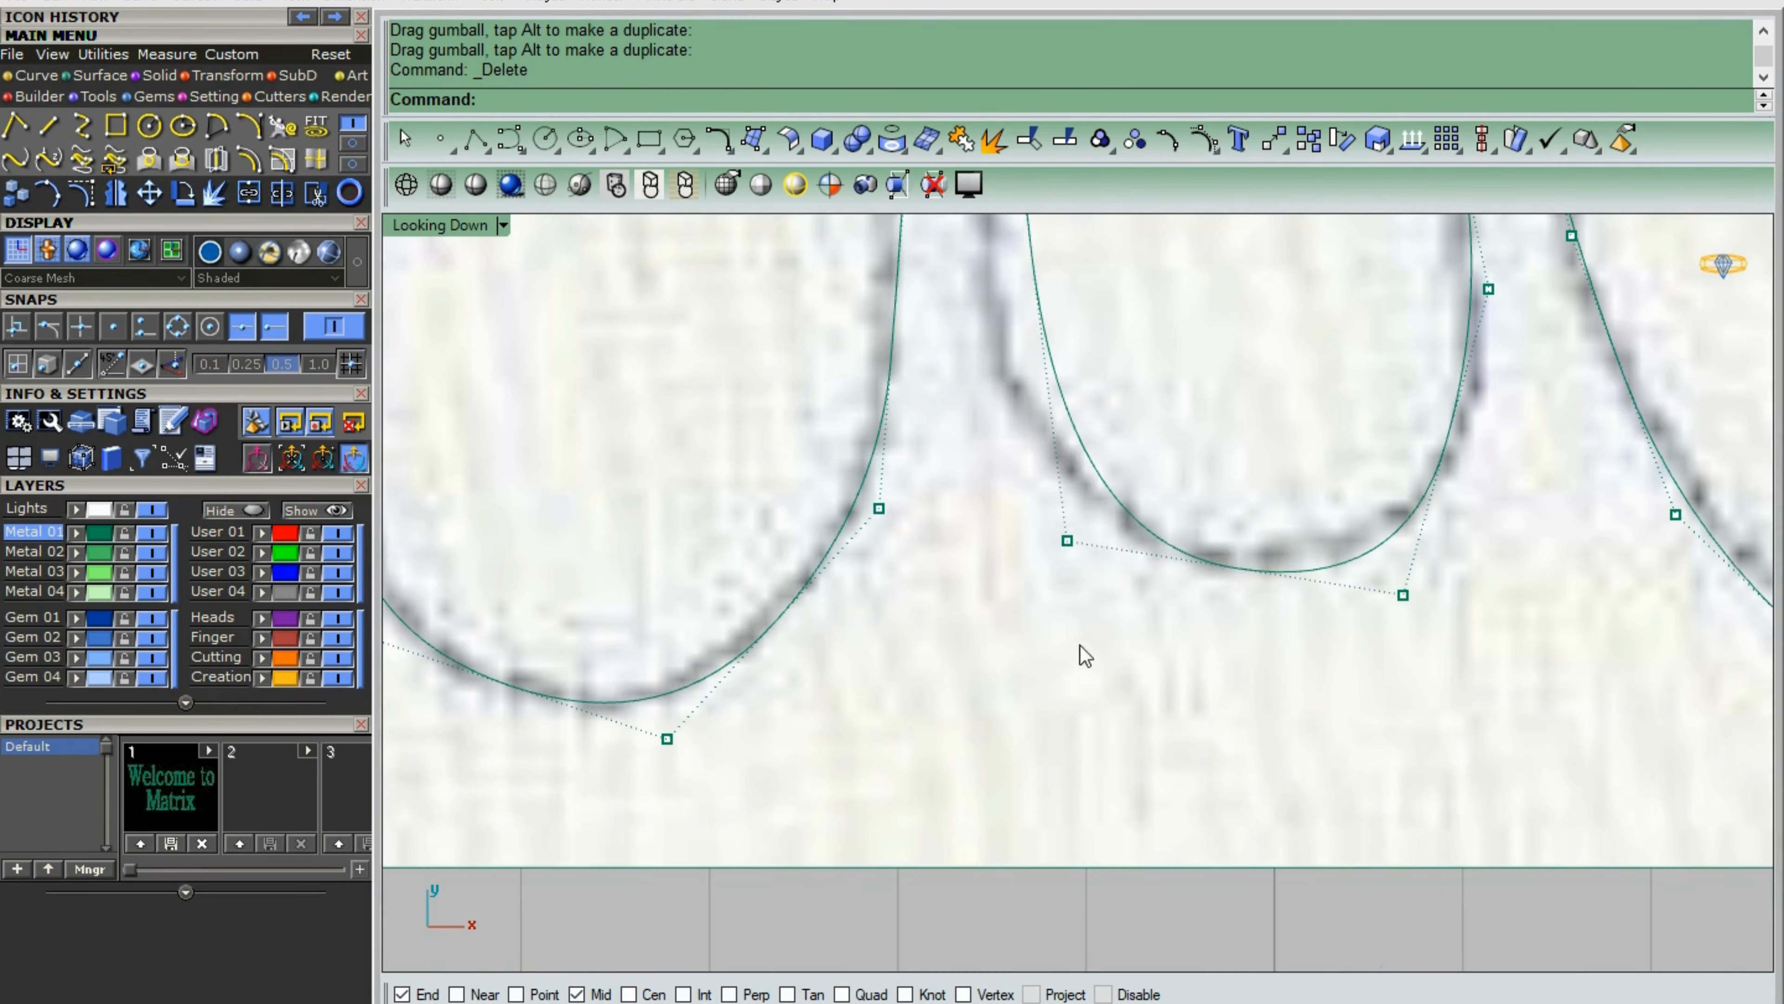
- Move the bottom petal's lower-left control point outward and delete another surplus point beside the petal
{"action": "left_click", "coordinate": [1068, 538]}
{"action": "left_click_drag", "start_coordinate": [1131, 539], "coordinate": [1065, 539]}
{"action": "scroll", "coordinate": [1096, 645], "scroll_direction": "down", "scroll_amount": 8}
{"action": "scroll", "coordinate": [1014, 350], "scroll_direction": "up", "scroll_amount": 6}
{"action": "left_click", "coordinate": [1009, 542]}
{"action": "key", "text": "Delete"}
- Move the two tip points of the gap right of the bottom petal to match the sketched tip
{"action": "right_click_drag", "start_coordinate": [1035, 402], "coordinate": [555, 718]}
{"action": "left_click", "coordinate": [843, 483]}
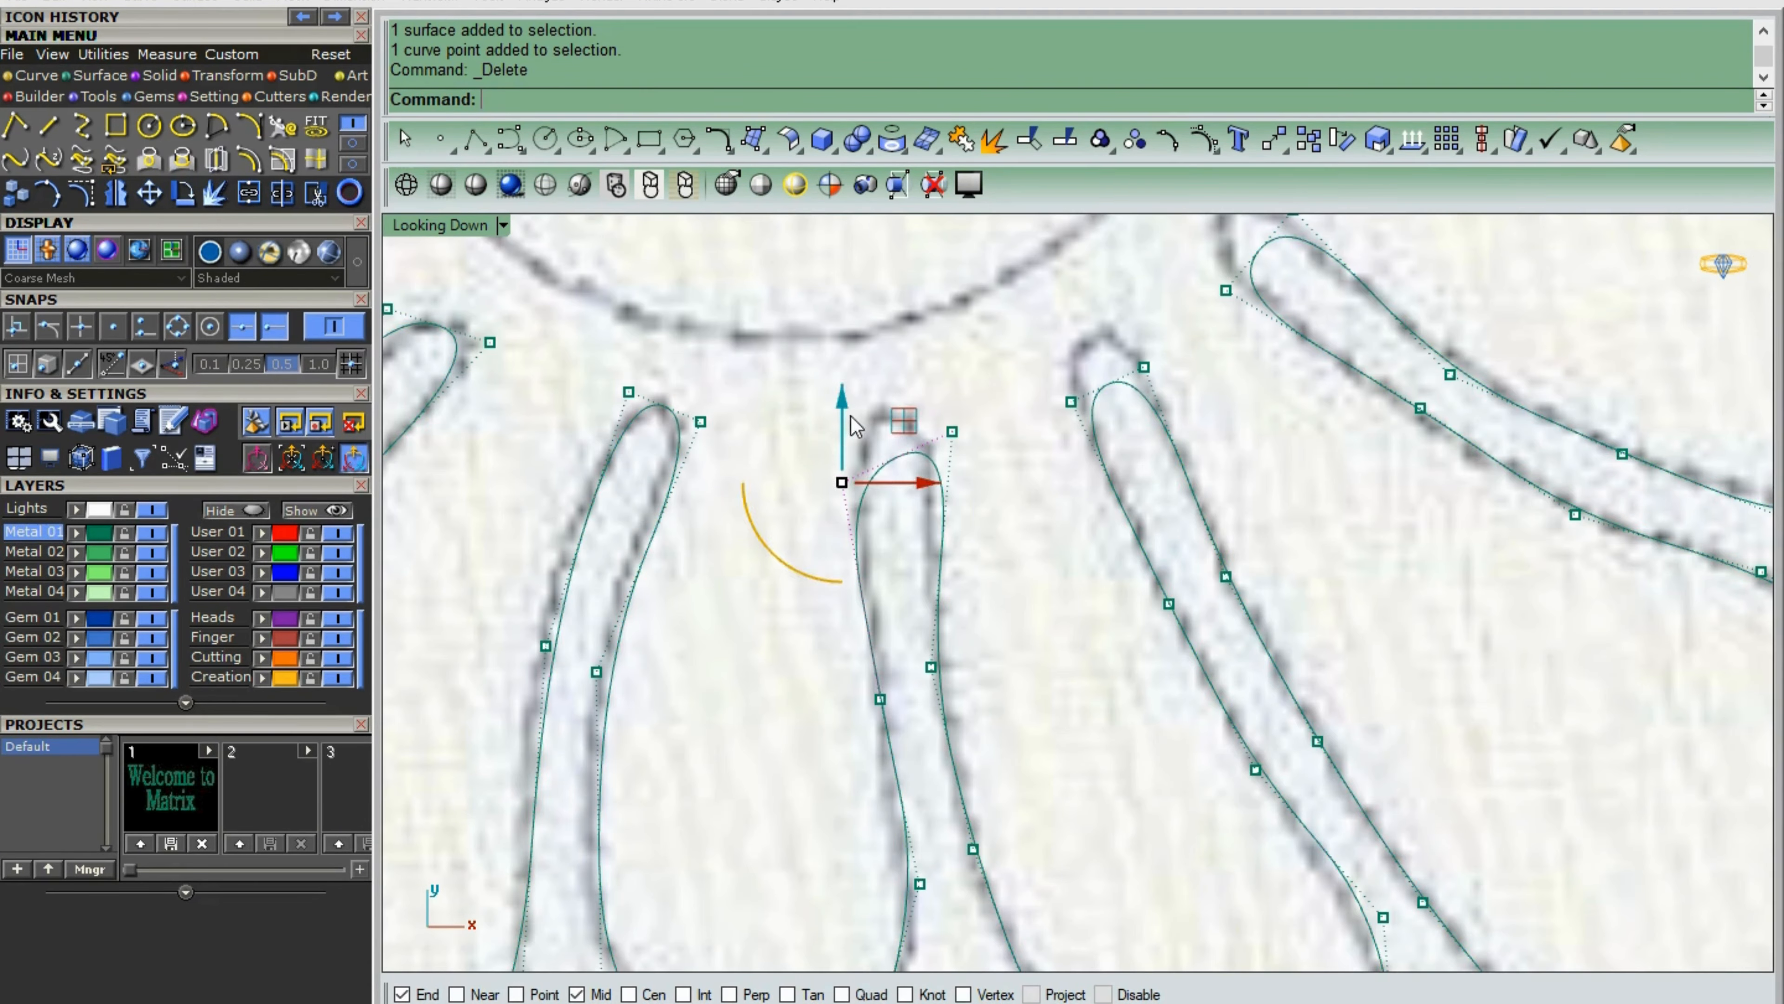
{"action": "left_click_drag", "start_coordinate": [843, 424], "coordinate": [843, 340]}
{"action": "left_click_drag", "start_coordinate": [929, 399], "coordinate": [941, 399]}
{"action": "left_click", "coordinate": [952, 431]}
{"action": "left_click_drag", "start_coordinate": [1034, 431], "coordinate": [1012, 431]}
- Try deleting a control point on the bottom petal's right edge and shifting its neighbour outward
{"action": "right_click_drag", "start_coordinate": [923, 887], "coordinate": [900, 604]}
{"action": "left_click", "coordinate": [856, 416]}
{"action": "key", "text": "Delete"}
{"action": "left_click", "coordinate": [897, 601]}
{"action": "left_click_drag", "start_coordinate": [960, 601], "coordinate": [979, 604]}
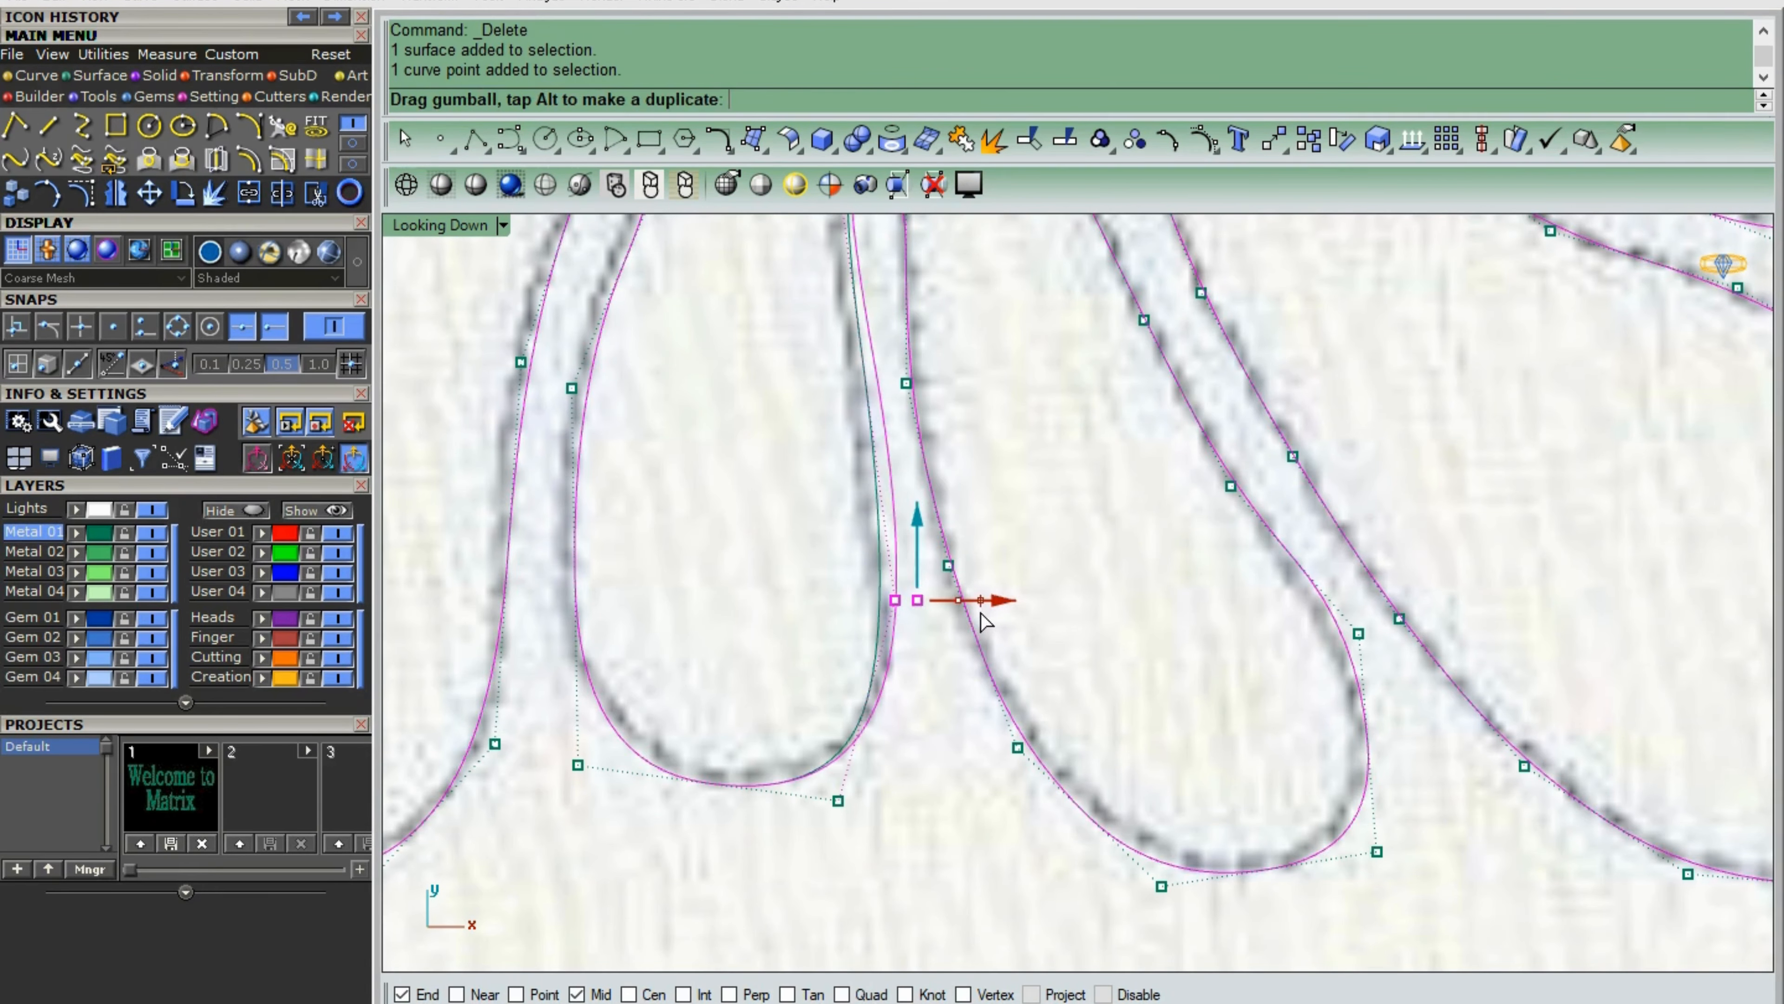
{"action": "scroll", "coordinate": [863, 687], "scroll_direction": "down", "scroll_amount": 4}
{"action": "key", "text": "ctrl+z"}
{"action": "key", "text": "ctrl+z"}
- Nudge the control points along the bottom petal's right edge sideways to follow the sketch
{"action": "left_click_drag", "start_coordinate": [947, 509], "coordinate": [941, 509]}
{"action": "left_click", "coordinate": [885, 631]}
{"action": "left_click", "coordinate": [984, 699]}
{"action": "left_click_drag", "start_coordinate": [973, 631], "coordinate": [981, 631]}
- Move the two tip points of the gap beside the large lower-right corner petal to match the sketched tip
{"action": "left_click", "coordinate": [1032, 293]}
{"action": "left_click", "coordinate": [1110, 359]}
{"action": "left_click", "coordinate": [987, 314], "text": "shift"}
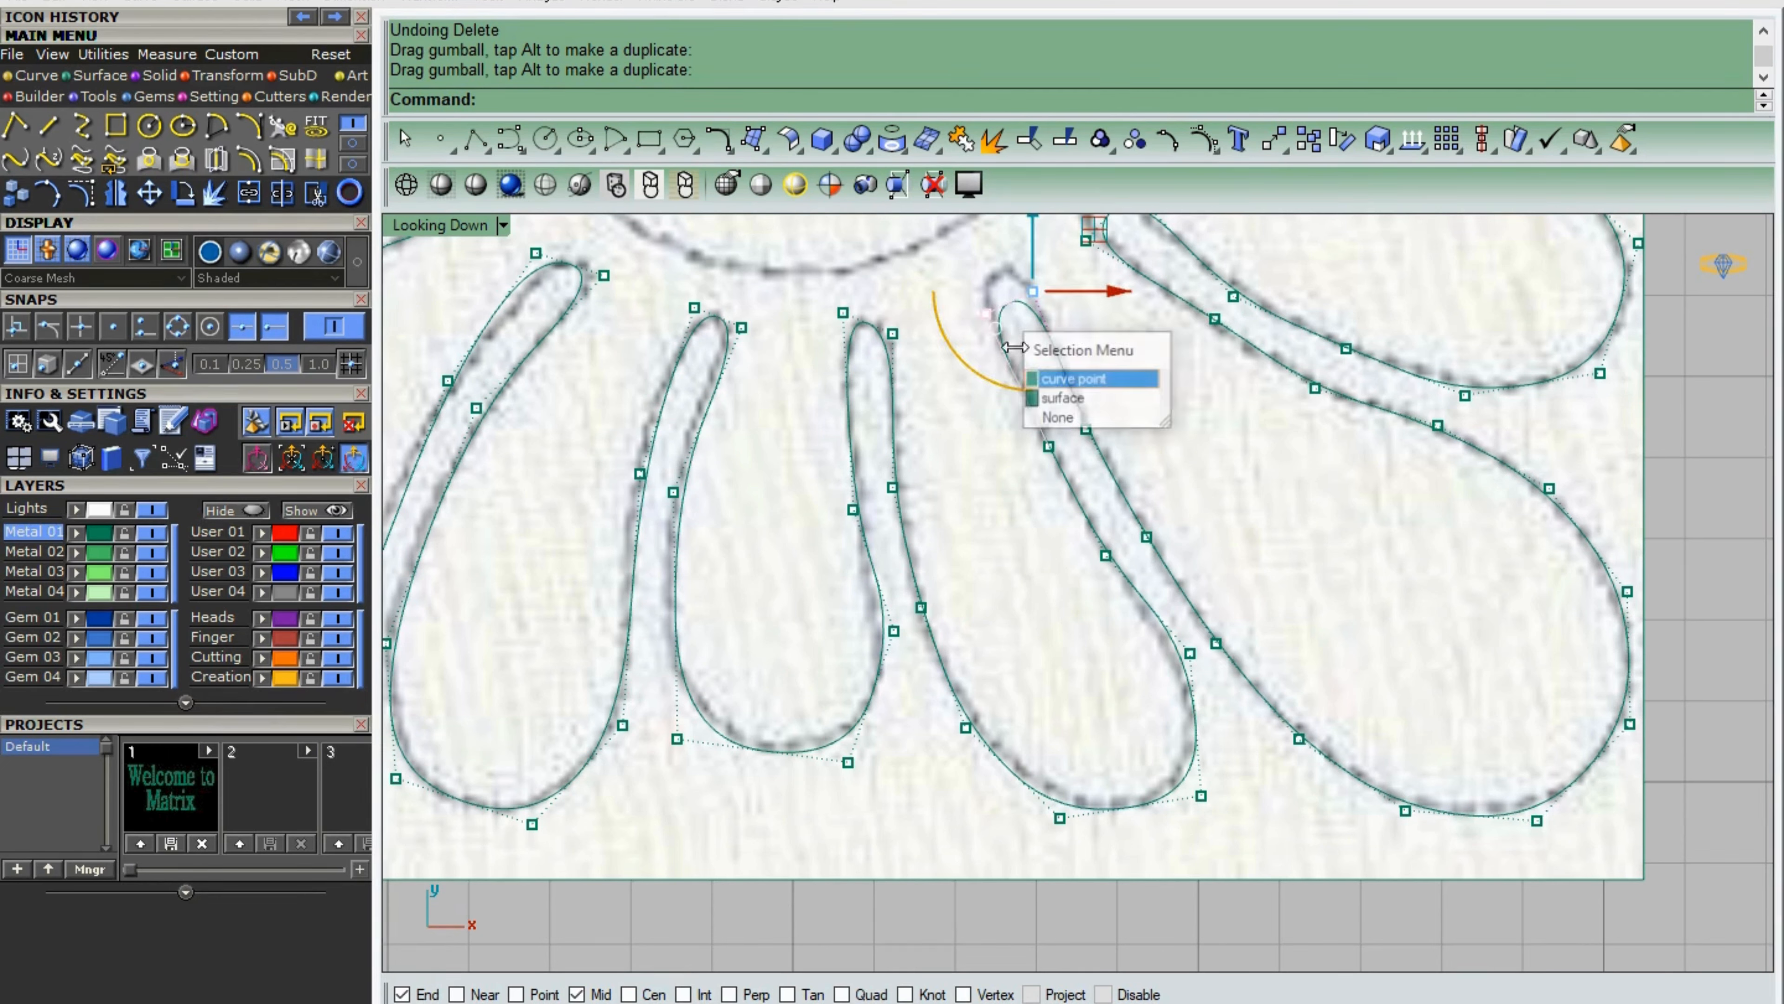
{"action": "left_click_drag", "start_coordinate": [1072, 241], "coordinate": [1062, 214]}
{"action": "scroll", "coordinate": [1128, 544], "scroll_direction": "up", "scroll_amount": 2}
- Delete a surplus control point on the right edge of the petal before the lower-right corner petal and shift its neighbour down and outward
{"action": "left_click", "coordinate": [1102, 561]}
{"action": "left_click", "coordinate": [1175, 630]}
{"action": "key", "text": "Delete"}
{"action": "left_click", "coordinate": [1203, 677]}
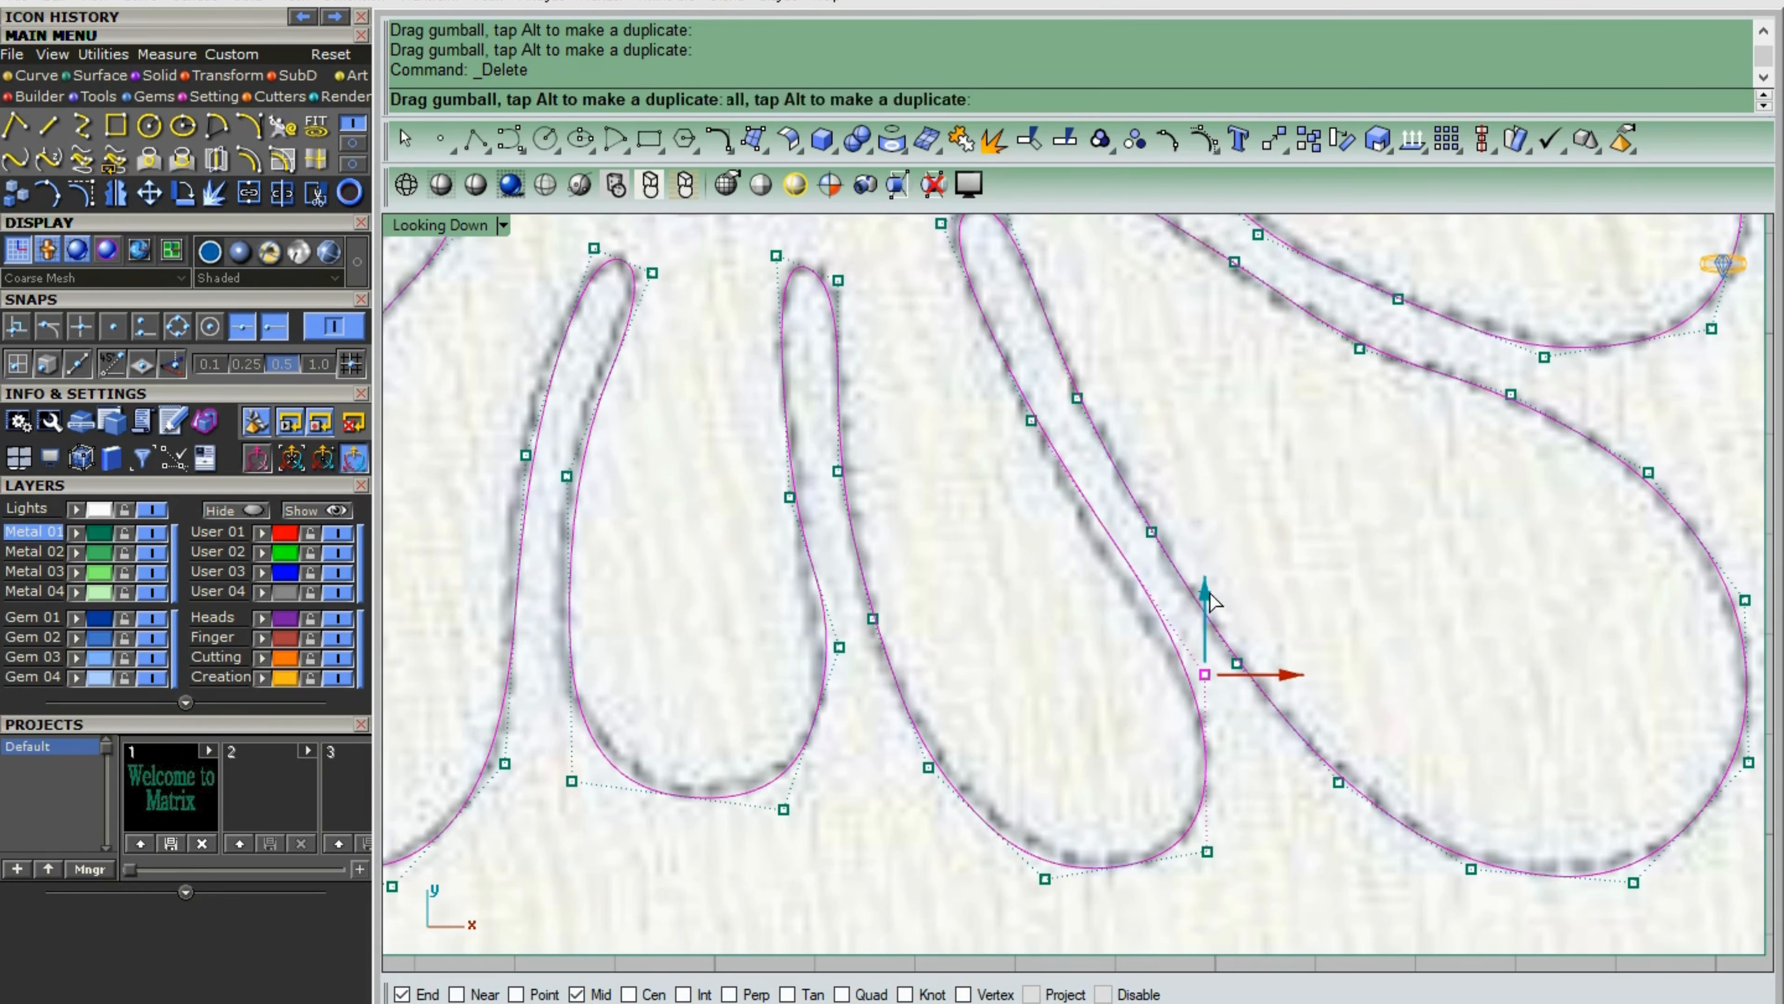
{"action": "left_click_drag", "start_coordinate": [1203, 612], "coordinate": [1203, 635]}
{"action": "left_click_drag", "start_coordinate": [1265, 702], "coordinate": [1276, 702]}
- Move the tip points of the gap above the lower-right corner petal up and toward the flower's centre
{"action": "scroll", "coordinate": [1096, 527], "scroll_direction": "up", "scroll_amount": 6}
{"action": "left_click", "coordinate": [1011, 518]}
{"action": "left_click", "coordinate": [1093, 419], "text": "shift"}
{"action": "left_click", "coordinate": [1157, 486]}
{"action": "left_click_drag", "start_coordinate": [1109, 410], "coordinate": [1073, 372]}
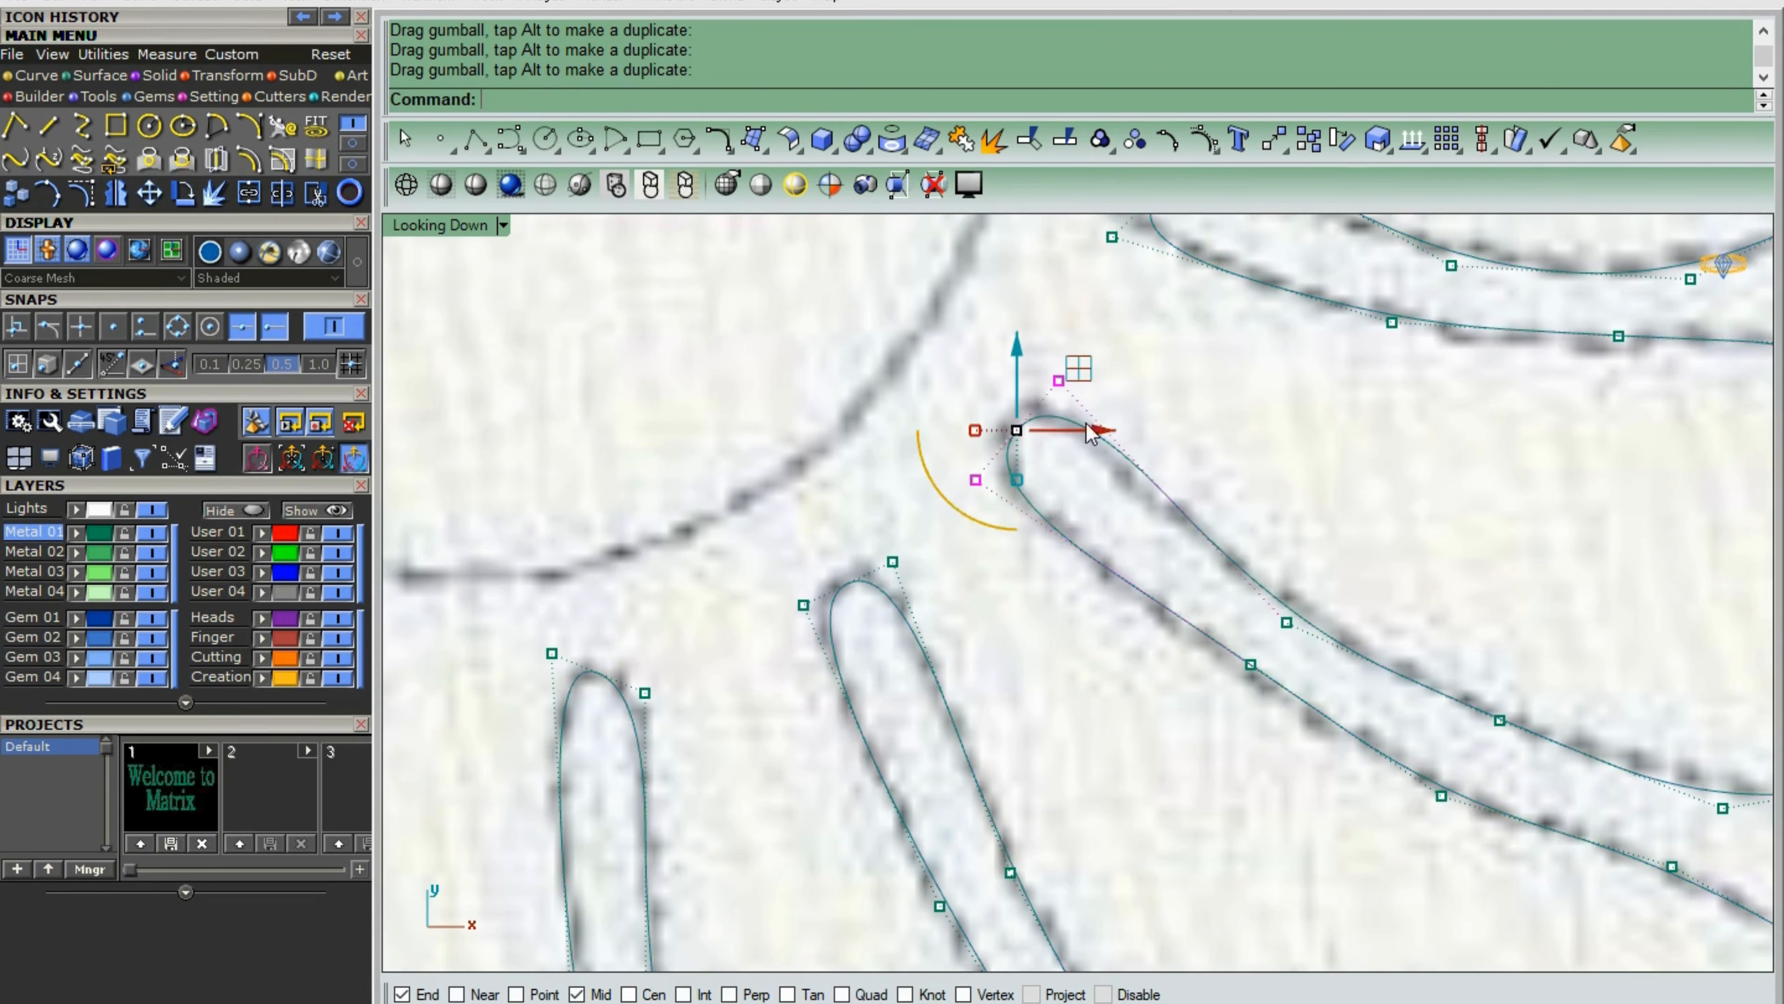
- Shift the tip points of the gaps around the small right-hand petal to fit the sketched tips
{"action": "right_click_drag", "start_coordinate": [1074, 366], "coordinate": [986, 795]}
{"action": "left_click", "coordinate": [1128, 565]}
{"action": "left_click", "coordinate": [1198, 622]}
{"action": "left_click_drag", "start_coordinate": [1210, 566], "coordinate": [1026, 571]}
{"action": "scroll", "coordinate": [1124, 548], "scroll_direction": "down", "scroll_amount": 2}
{"action": "left_click", "coordinate": [1022, 571]}
{"action": "left_click", "coordinate": [1092, 636]}
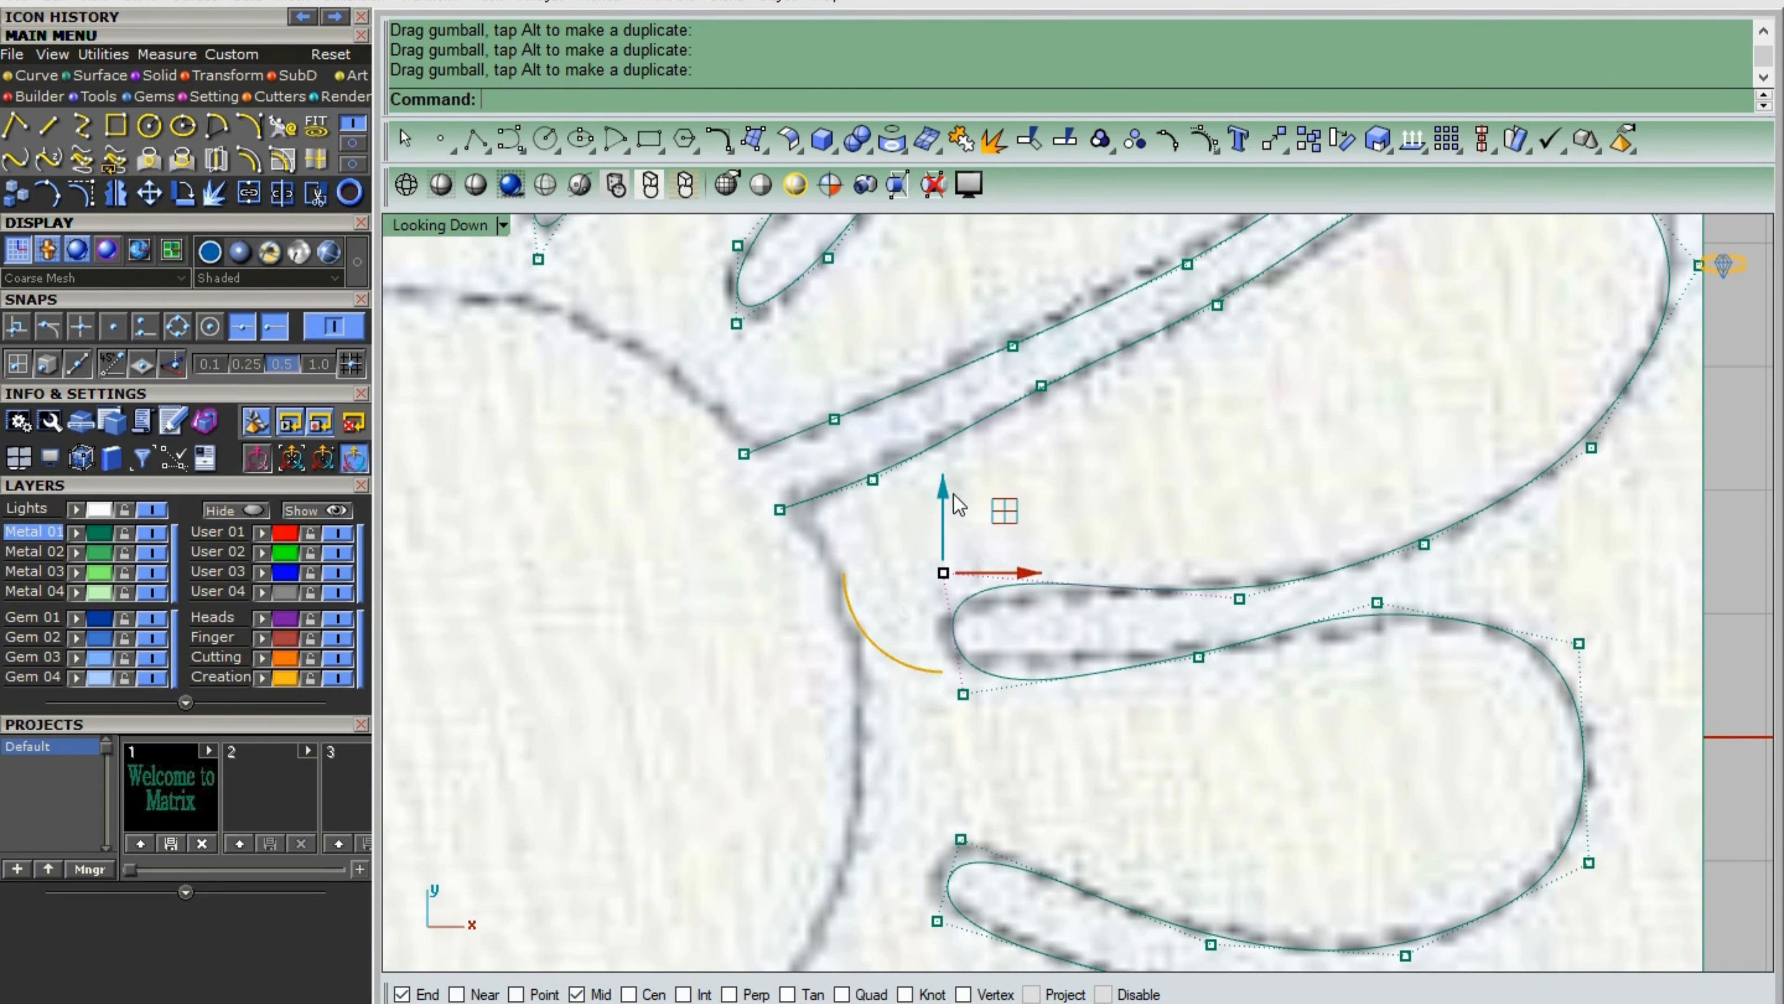
{"action": "left_click_drag", "start_coordinate": [944, 496], "coordinate": [944, 512]}
{"action": "left_click", "coordinate": [963, 694]}
- Try deleting the point on the lower edge of the gap above the small right petal, restore it and nudge it slightly downward
{"action": "left_click", "coordinate": [1196, 656]}
{"action": "left_click", "coordinate": [1265, 723]}
{"action": "key", "text": "Delete"}
{"action": "key", "text": "ctrl+z"}
{"action": "left_click_drag", "start_coordinate": [1198, 588], "coordinate": [1199, 595]}
- Shift the small right petal's top control point to the right and lower its upper-right point to follow the sketch
{"action": "left_click", "coordinate": [1377, 602]}
{"action": "left_click", "coordinate": [1457, 664]}
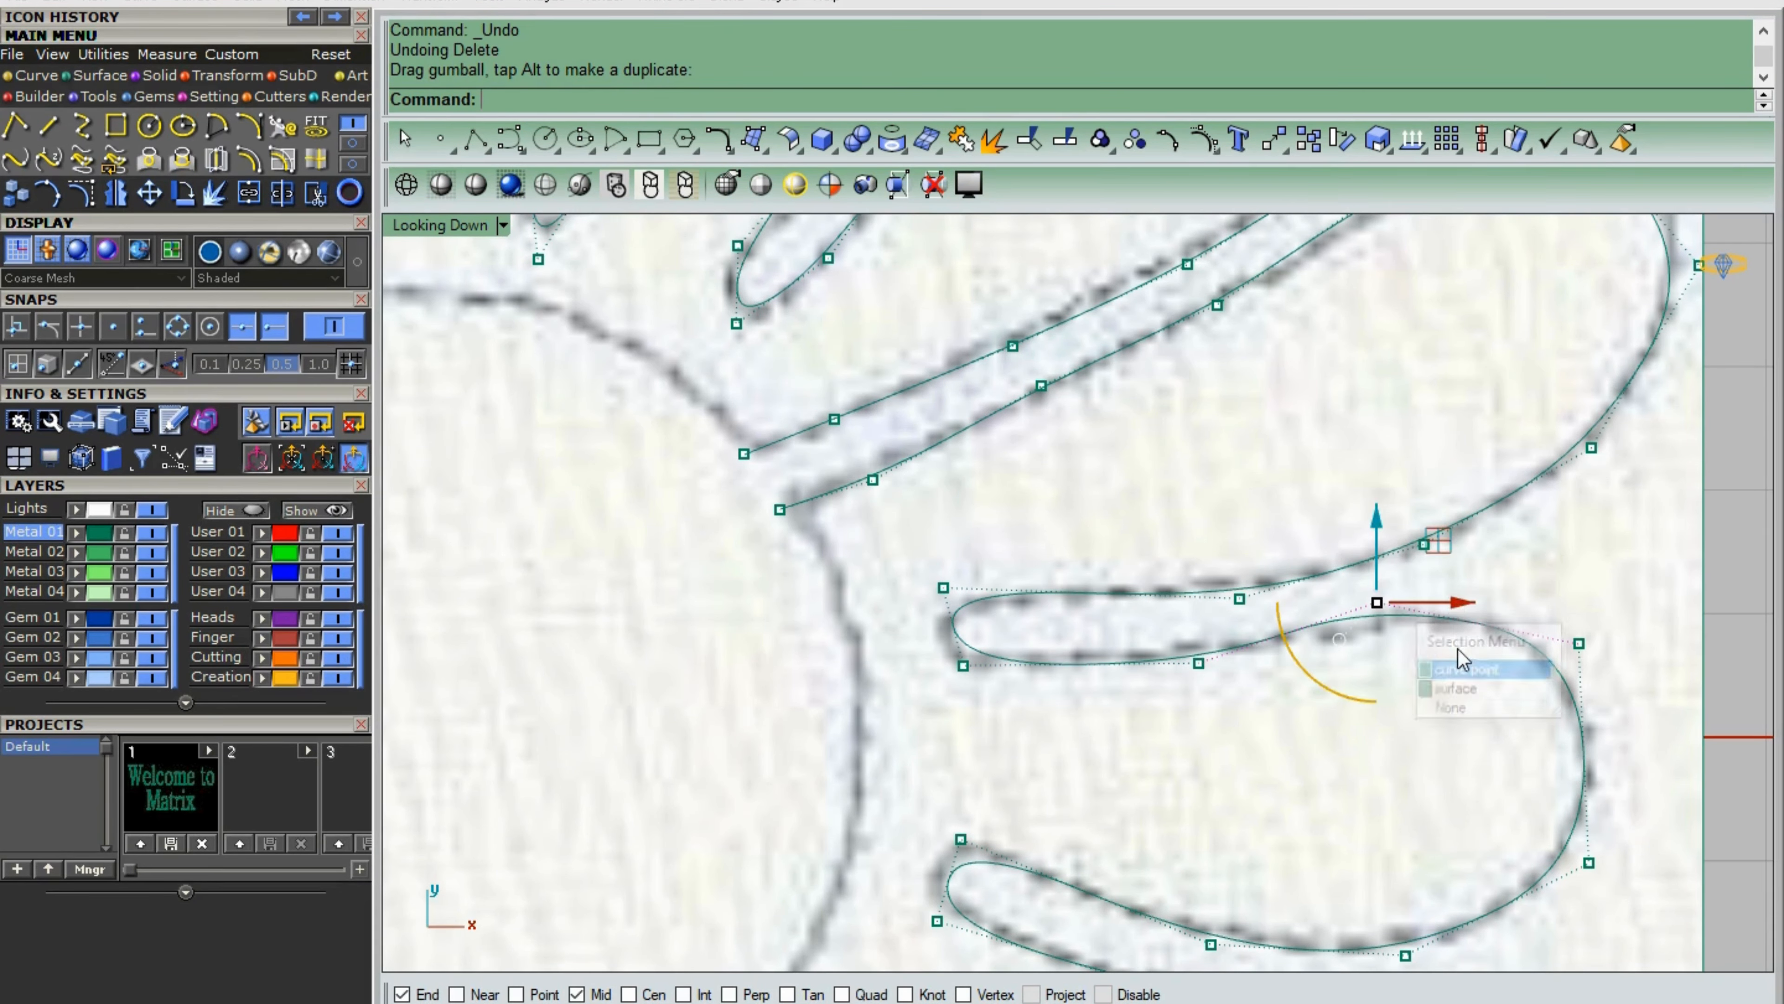
{"action": "left_click_drag", "start_coordinate": [1461, 602], "coordinate": [1492, 602]}
{"action": "left_click", "coordinate": [1578, 642]}
{"action": "left_click", "coordinate": [1623, 719]}
{"action": "scroll", "coordinate": [1300, 766], "scroll_direction": "down", "scroll_amount": 6}
{"action": "scroll", "coordinate": [1493, 492], "scroll_direction": "up", "scroll_amount": 4}
- Delete a surplus control point on the upper edge of the petal below the upper-right corner petal and adjust its neighbour vertically
{"action": "left_click", "coordinate": [1125, 532]}
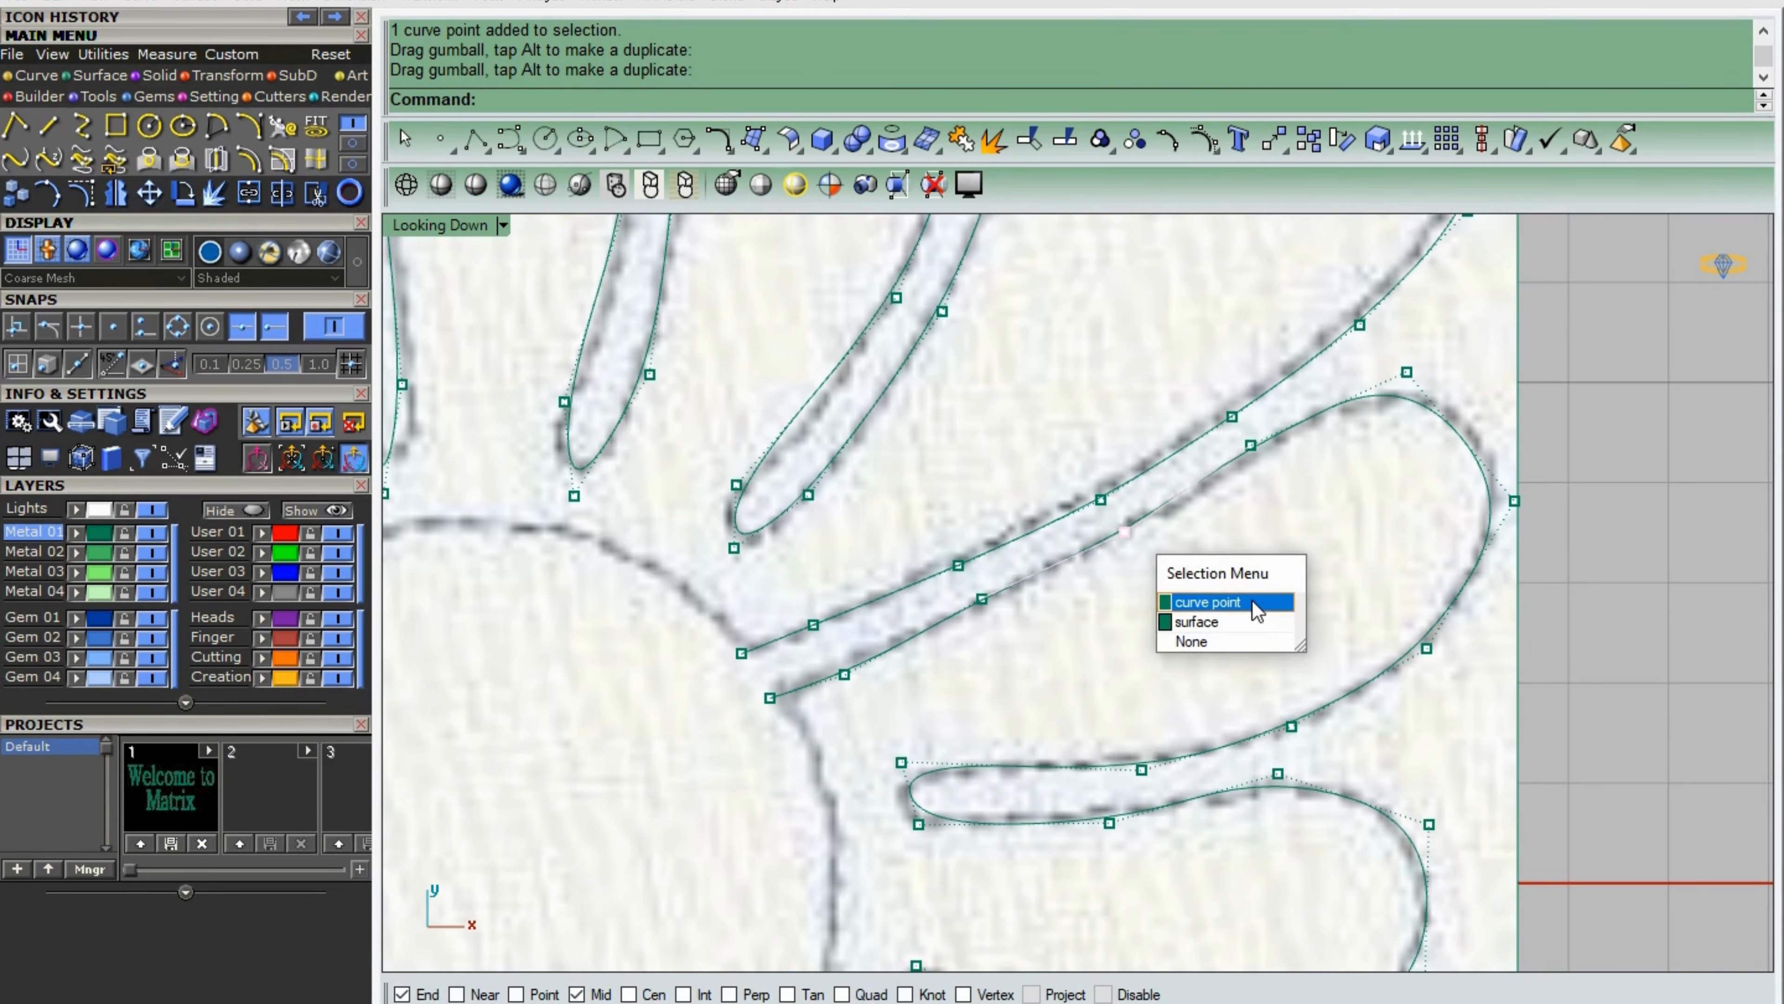
{"action": "left_click", "coordinate": [1253, 603]}
{"action": "key", "text": "Delete"}
{"action": "left_click", "coordinate": [1251, 444]}
{"action": "left_click_drag", "start_coordinate": [1193, 392], "coordinate": [1193, 453]}
- Raise the rightmost control point of the petal below the upper-right corner petal to match the sketch
{"action": "left_click", "coordinate": [1514, 500]}
{"action": "left_click", "coordinate": [1574, 565]}
{"action": "left_click_drag", "start_coordinate": [1514, 437], "coordinate": [1515, 413]}
{"action": "scroll", "coordinate": [1238, 735], "scroll_direction": "down", "scroll_amount": 6}
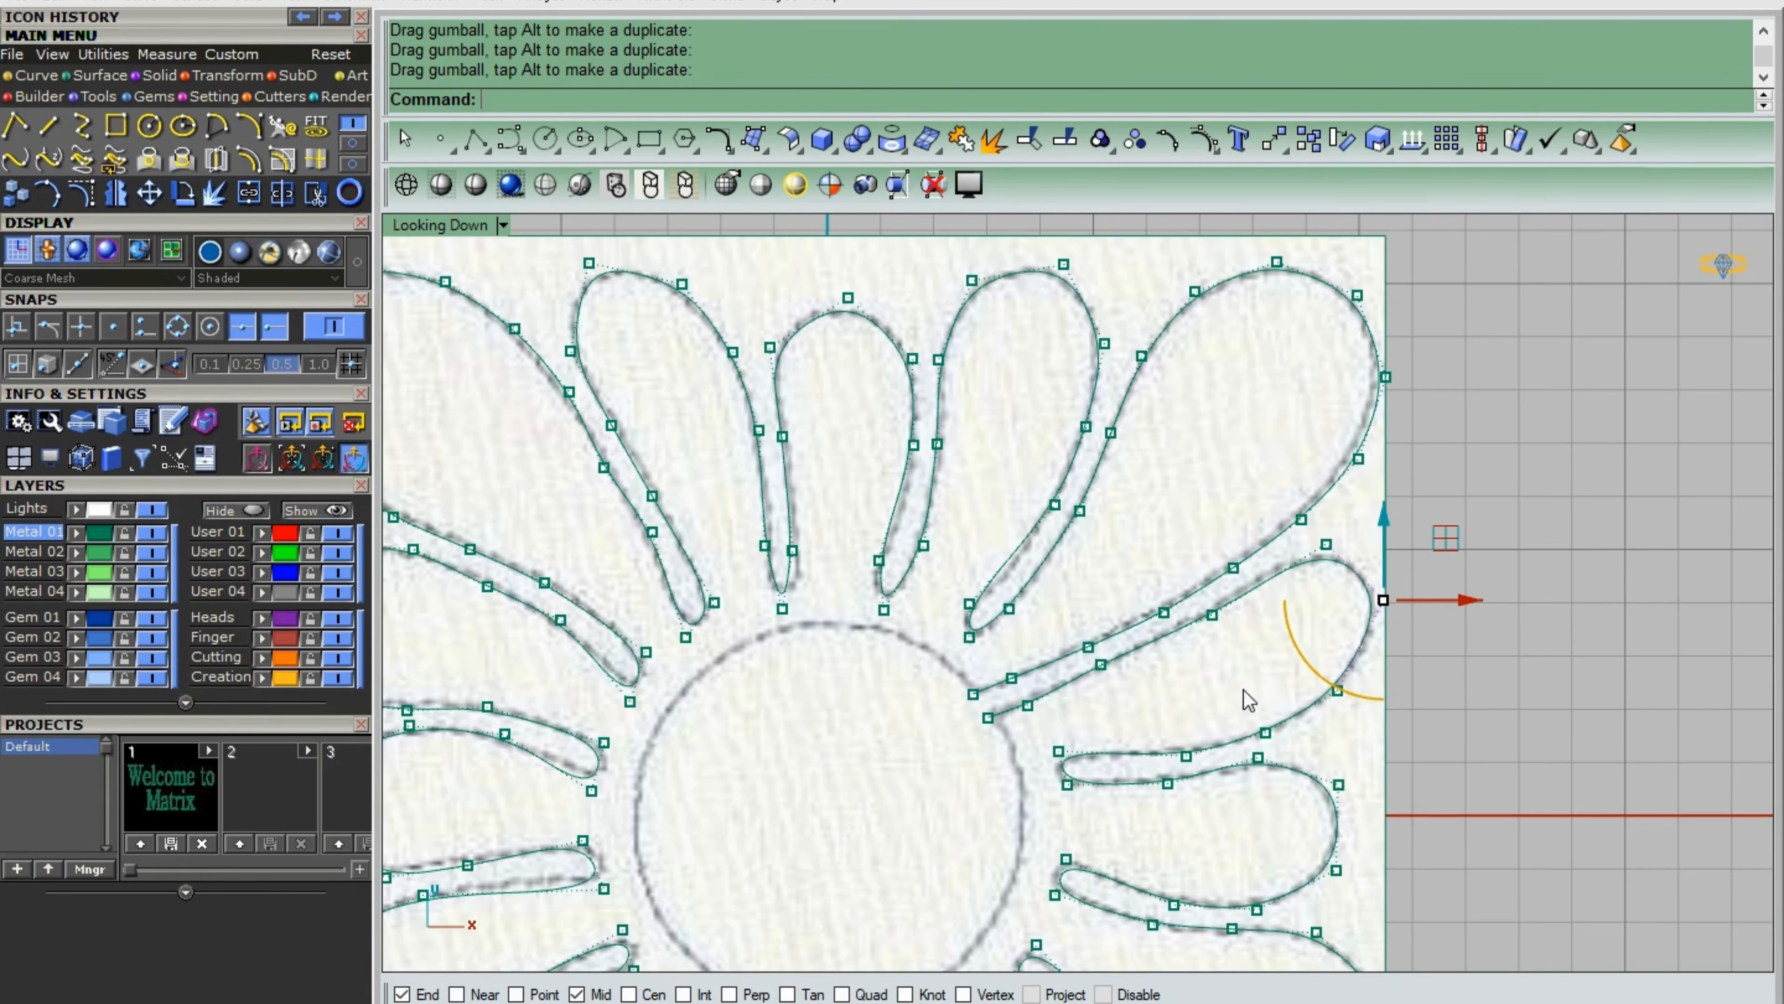
{"action": "scroll", "coordinate": [989, 391], "scroll_direction": "down", "scroll_amount": 6}
- Delete a surplus control point on the upper edge of the petal below the upper-left corner petal and shift its neighbour right
{"action": "scroll", "coordinate": [717, 493], "scroll_direction": "up", "scroll_amount": 12}
{"action": "left_click", "coordinate": [768, 475]}
{"action": "left_click", "coordinate": [763, 473]}
{"action": "key", "text": "Delete"}
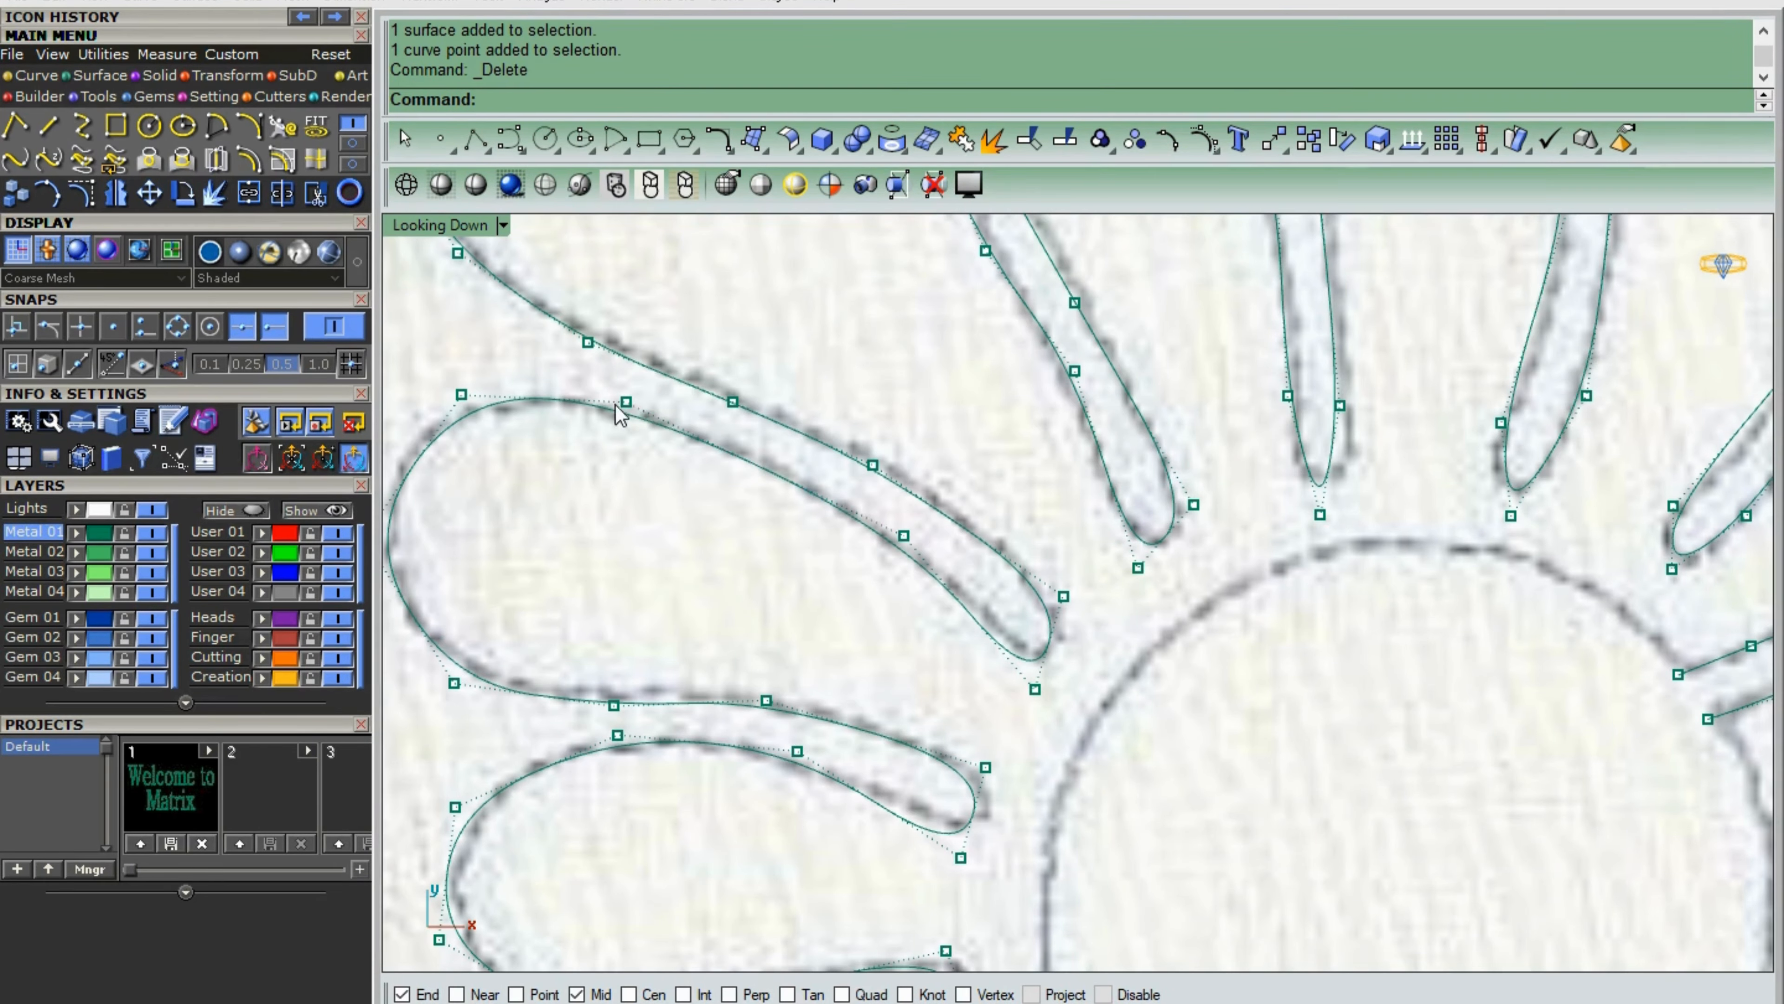
{"action": "left_click", "coordinate": [623, 403]}
{"action": "left_click_drag", "start_coordinate": [697, 403], "coordinate": [728, 403]}
- Delete the surplus control points along the narrow gaps between the upper petals
{"action": "scroll", "coordinate": [1054, 562], "scroll_direction": "down", "scroll_amount": 4}
{"action": "left_click", "coordinate": [1026, 378]}
{"action": "left_click_drag", "start_coordinate": [1093, 380], "coordinate": [1087, 383]}
{"action": "key", "text": "Delete"}
{"action": "left_click", "coordinate": [1087, 485]}
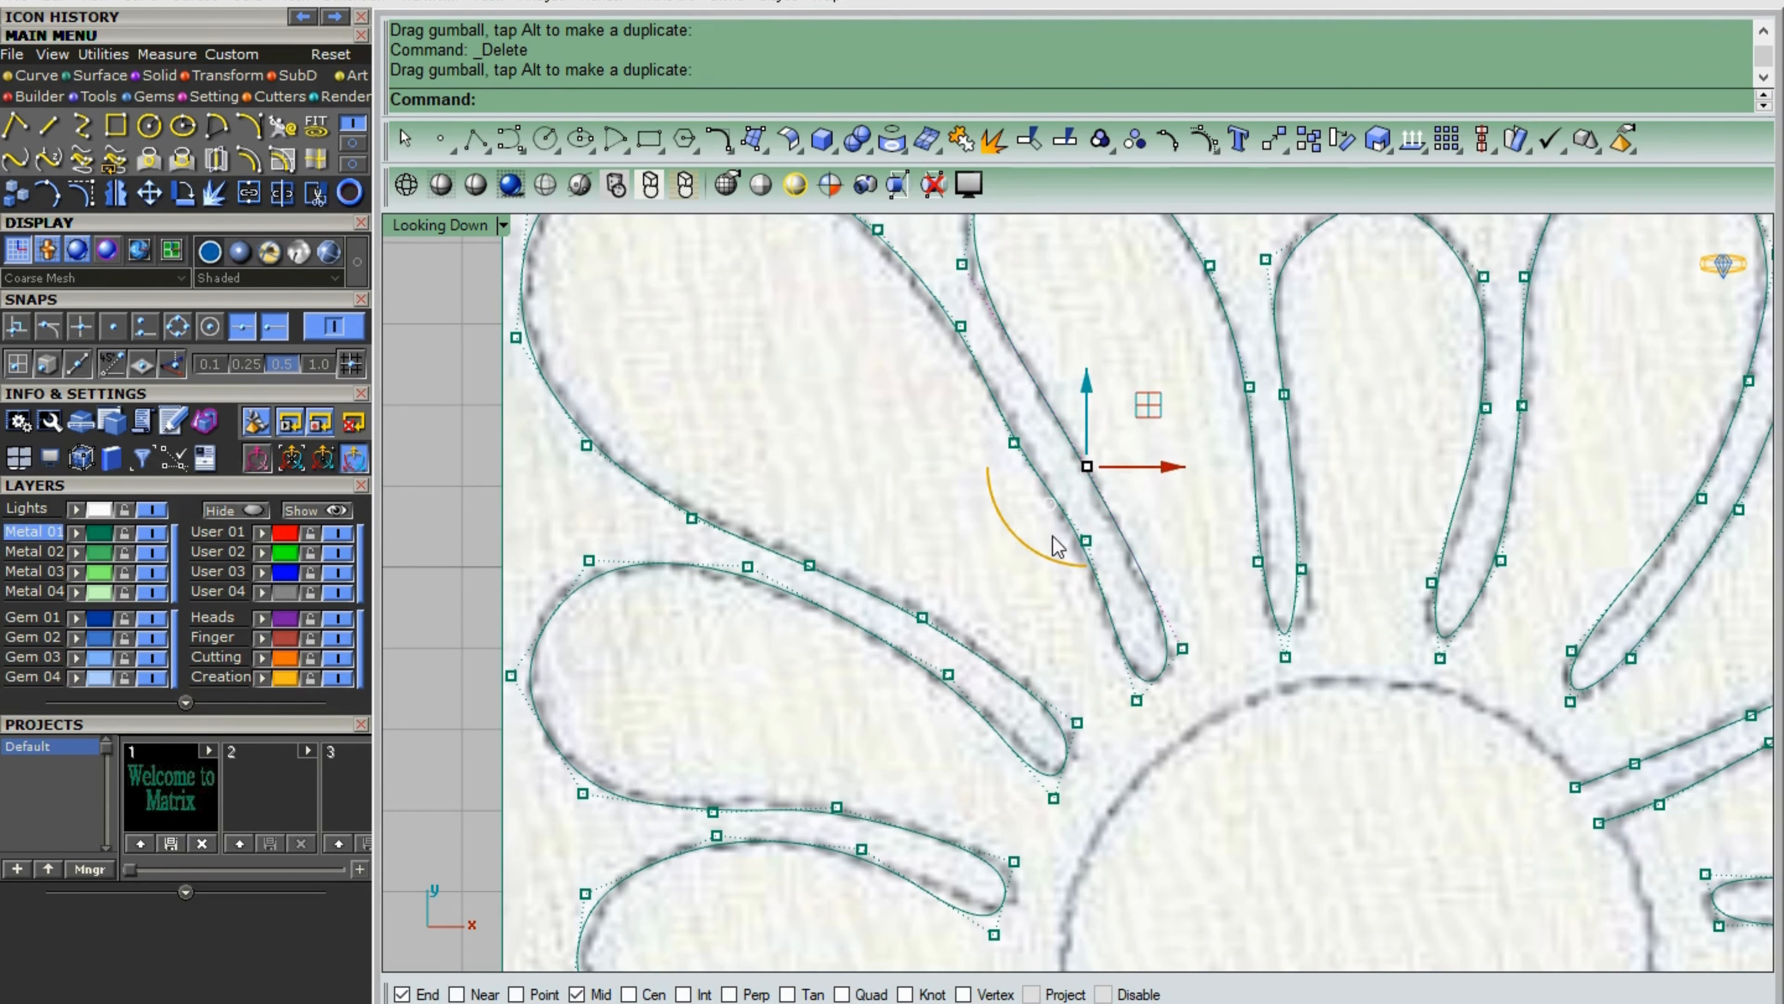
{"action": "key", "text": "Delete"}
{"action": "scroll", "coordinate": [1073, 617], "scroll_direction": "down", "scroll_amount": 6}
{"action": "scroll", "coordinate": [1488, 780], "scroll_direction": "up", "scroll_amount": 6}
{"action": "left_click", "coordinate": [1391, 570]}
{"action": "key", "text": "Delete"}
- Shift the upper tip point of the gap below the small left petal toward the centre and raise the point on its upper edge
{"action": "scroll", "coordinate": [1542, 482], "scroll_direction": "down", "scroll_amount": 6}
{"action": "scroll", "coordinate": [988, 718], "scroll_direction": "up", "scroll_amount": 12}
{"action": "left_click", "coordinate": [1184, 620]}
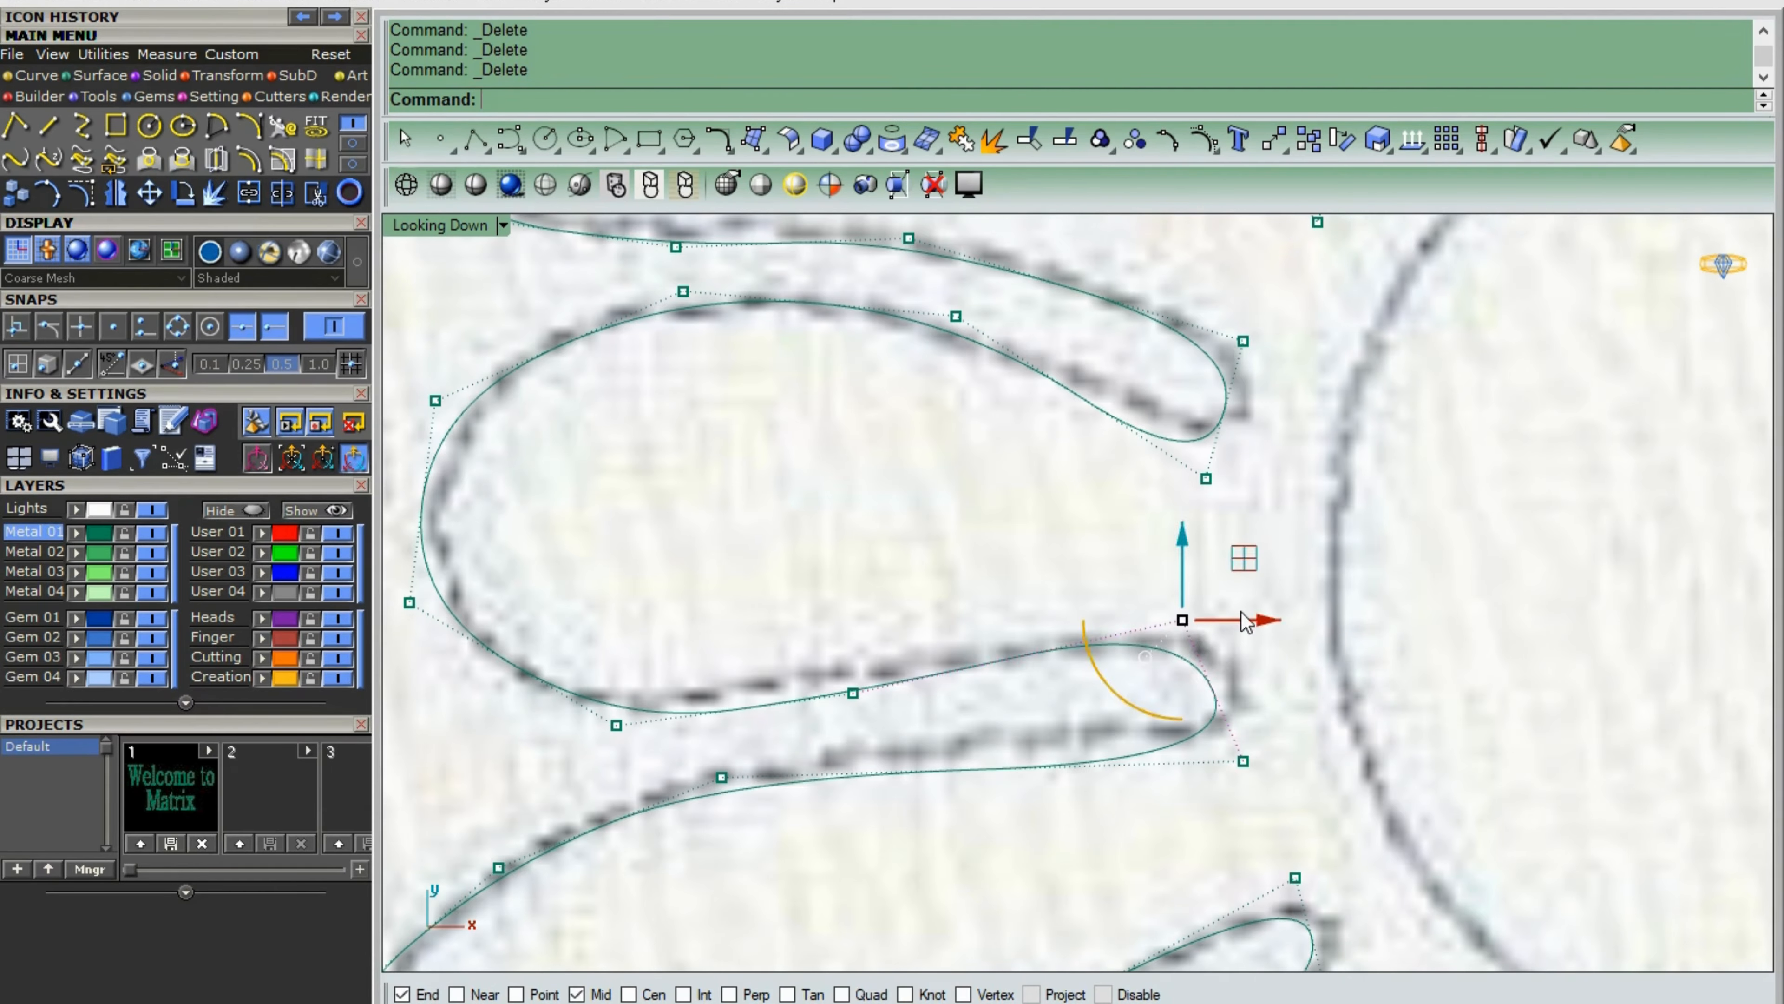
{"action": "key", "text": "ctrl+z"}
{"action": "left_click", "coordinate": [1259, 685]}
{"action": "left_click_drag", "start_coordinate": [1255, 619], "coordinate": [1284, 620]}
{"action": "left_click_drag", "start_coordinate": [848, 613], "coordinate": [848, 605]}
- Move the control point on the small left petal's upper edge to the left to follow the sketch
{"action": "scroll", "coordinate": [973, 605], "scroll_direction": "down", "scroll_amount": 6}
{"action": "left_click", "coordinate": [821, 441]}
{"action": "left_click_drag", "start_coordinate": [908, 442], "coordinate": [885, 441]}
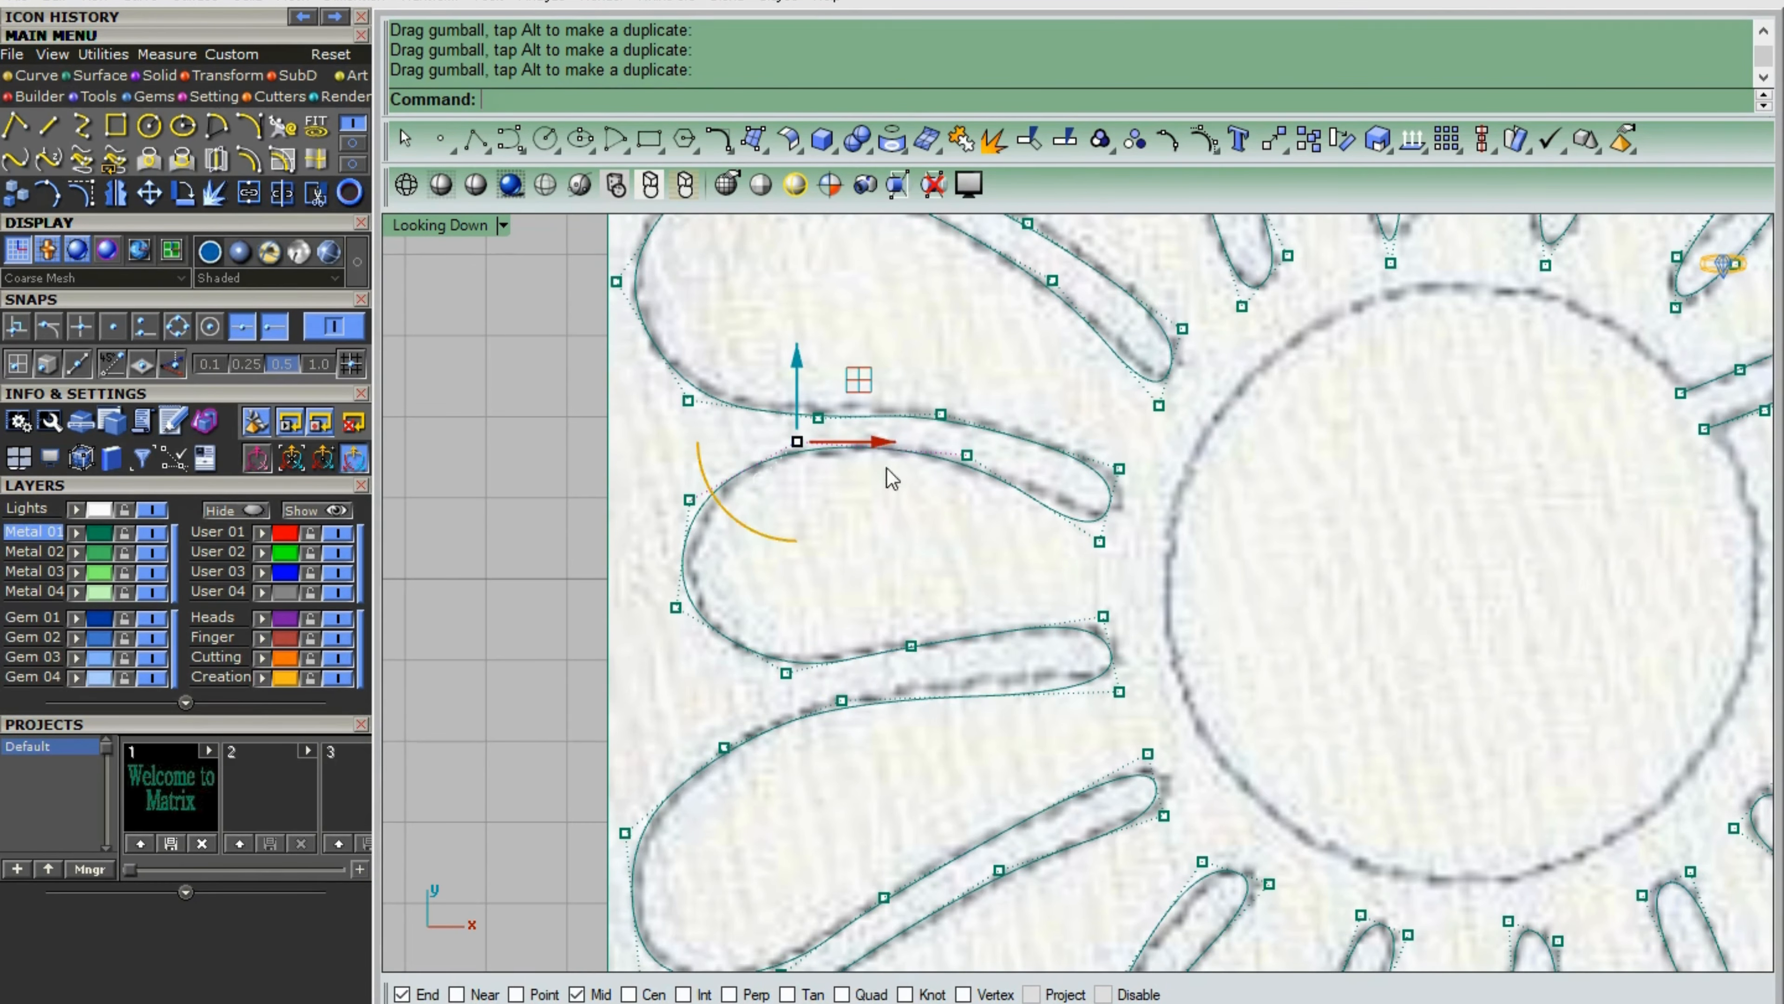
- Draw a circle centred on the flower to trace the sketched centre ring
{"action": "scroll", "coordinate": [878, 619], "scroll_direction": "down", "scroll_amount": 6}
{"action": "left_click", "coordinate": [183, 126]}
{"action": "left_click", "coordinate": [149, 126]}
{"action": "left_click", "coordinate": [1181, 572]}
{"action": "left_click", "coordinate": [1301, 681]}
- Hide the sketch image and trim the flower outline and centre circle against each other
{"action": "left_click", "coordinate": [1445, 480]}
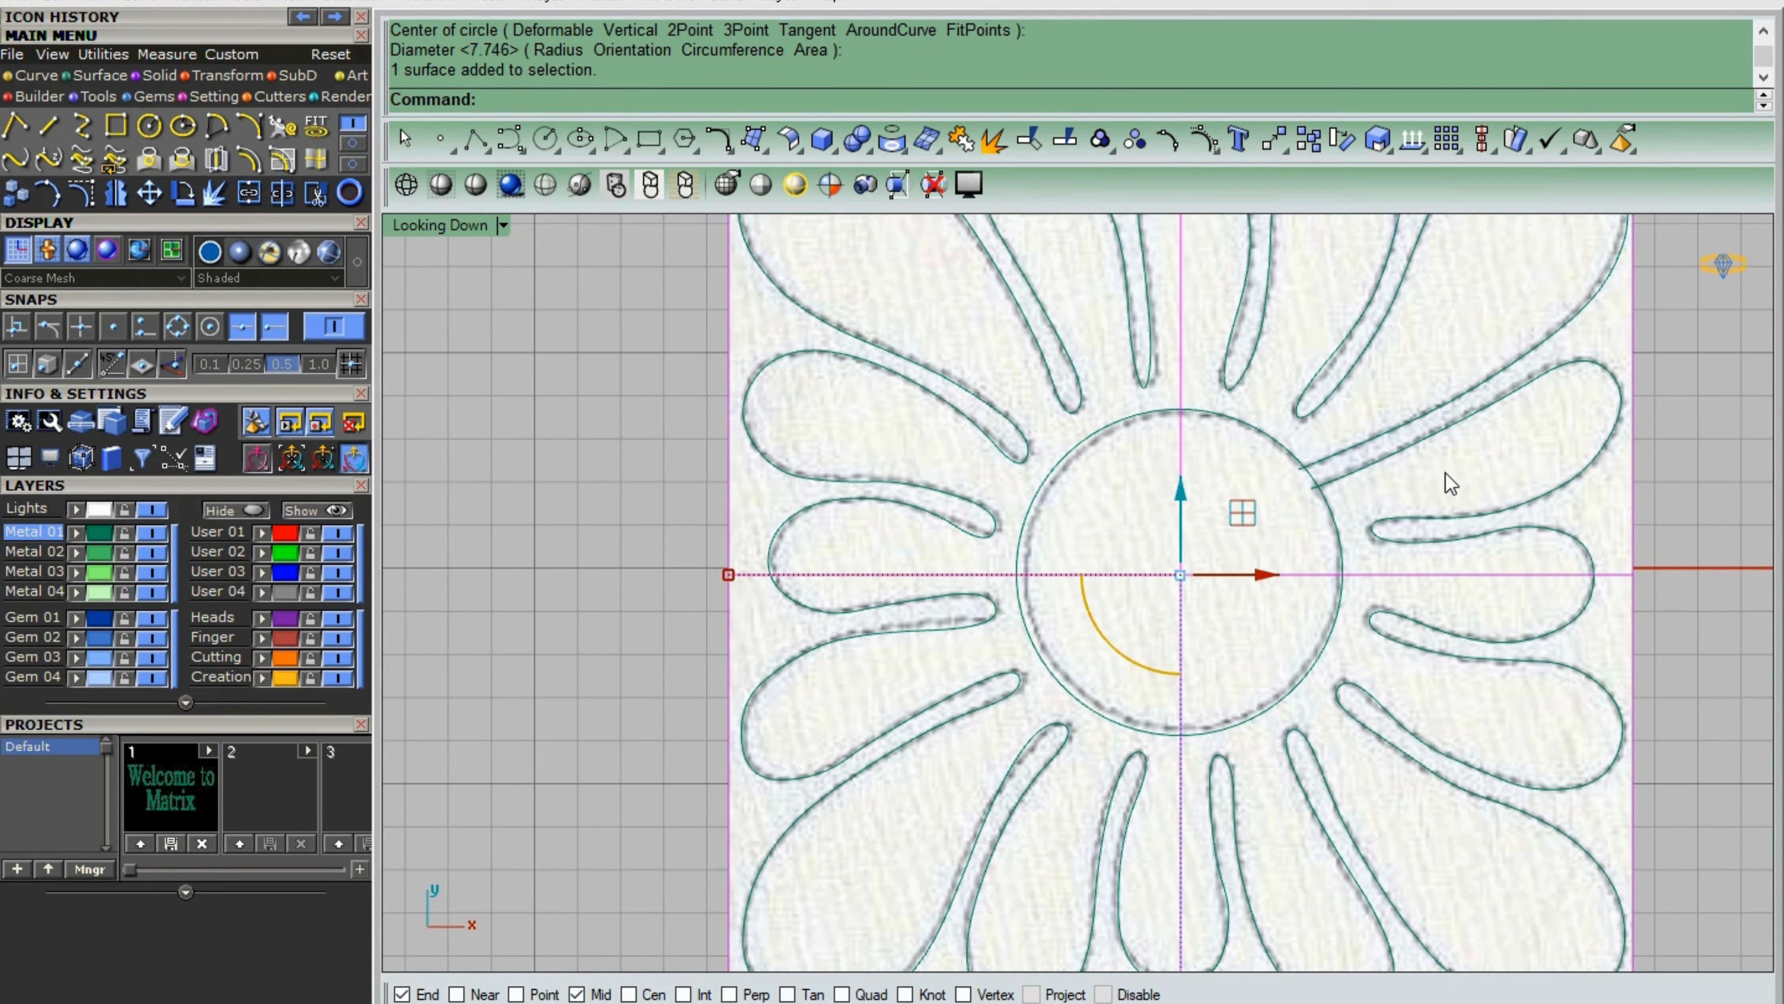
{"action": "left_click", "coordinate": [235, 510]}
{"action": "left_click_drag", "start_coordinate": [1380, 415], "coordinate": [1212, 483]}
{"action": "left_click", "coordinate": [315, 194]}
{"action": "left_click", "coordinate": [1056, 550]}
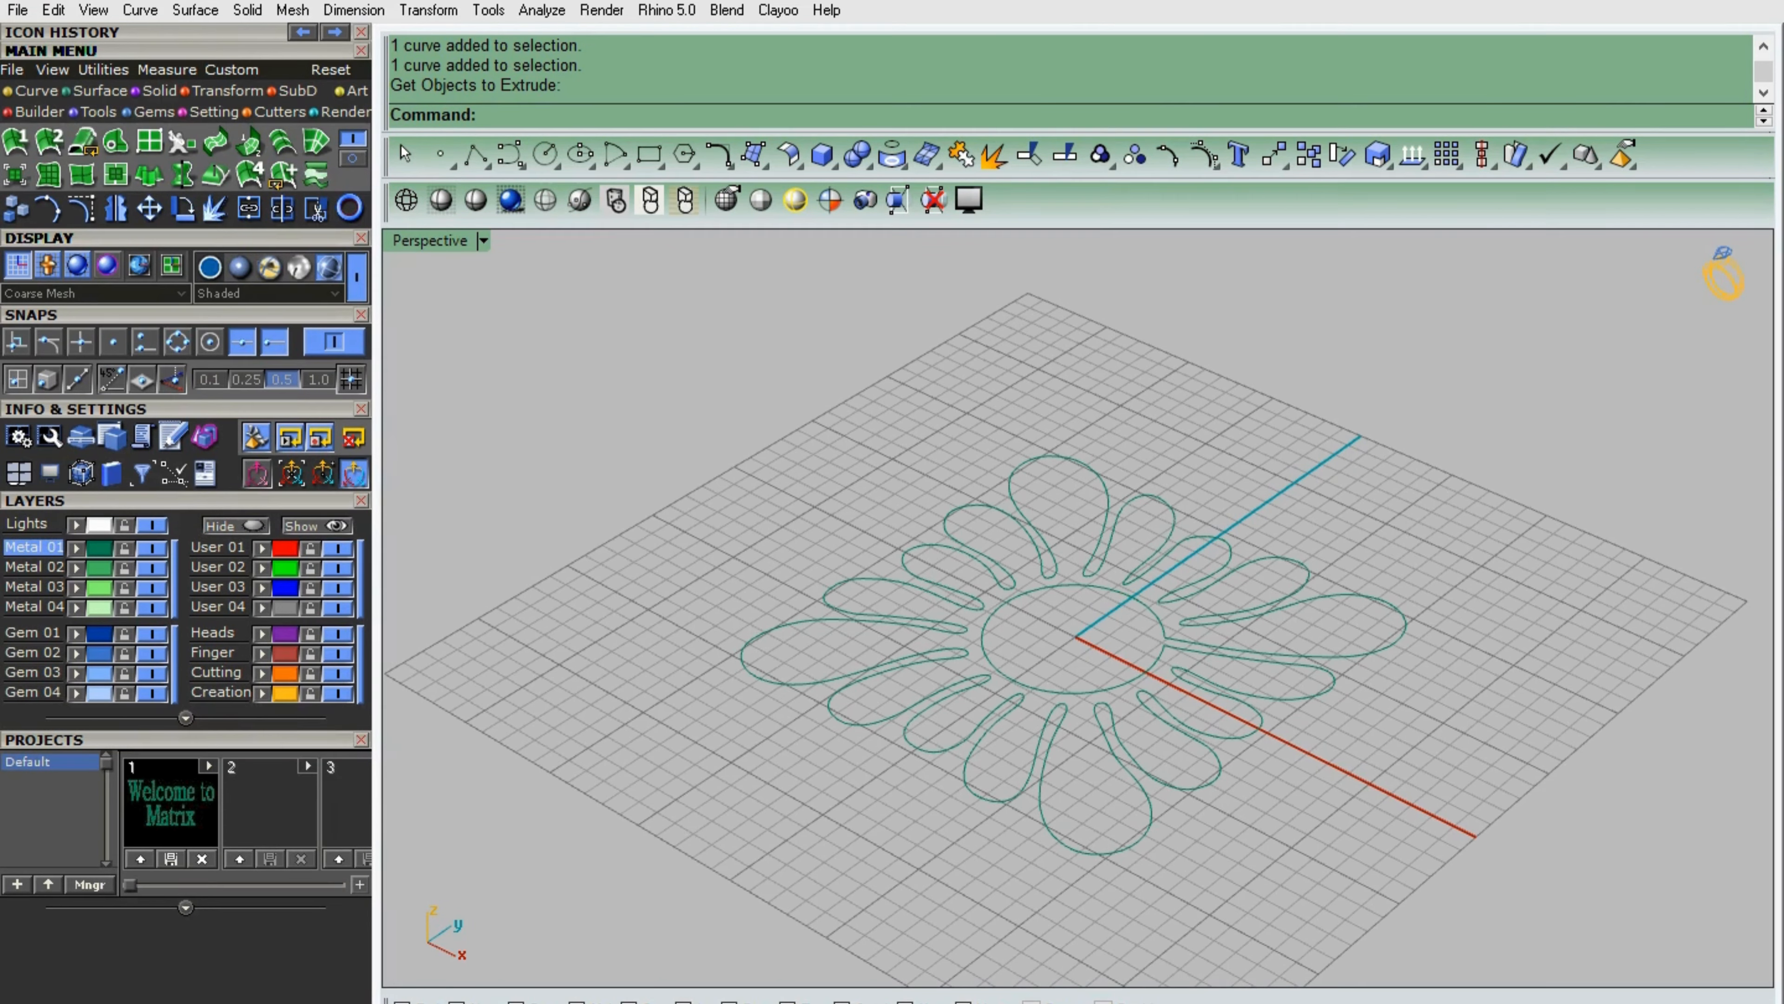
- Try extruding the flower outline to a freehand height of about 4.37, and undo it
{"action": "left_click", "coordinate": [150, 180]}
{"action": "left_click", "coordinate": [1263, 652]}
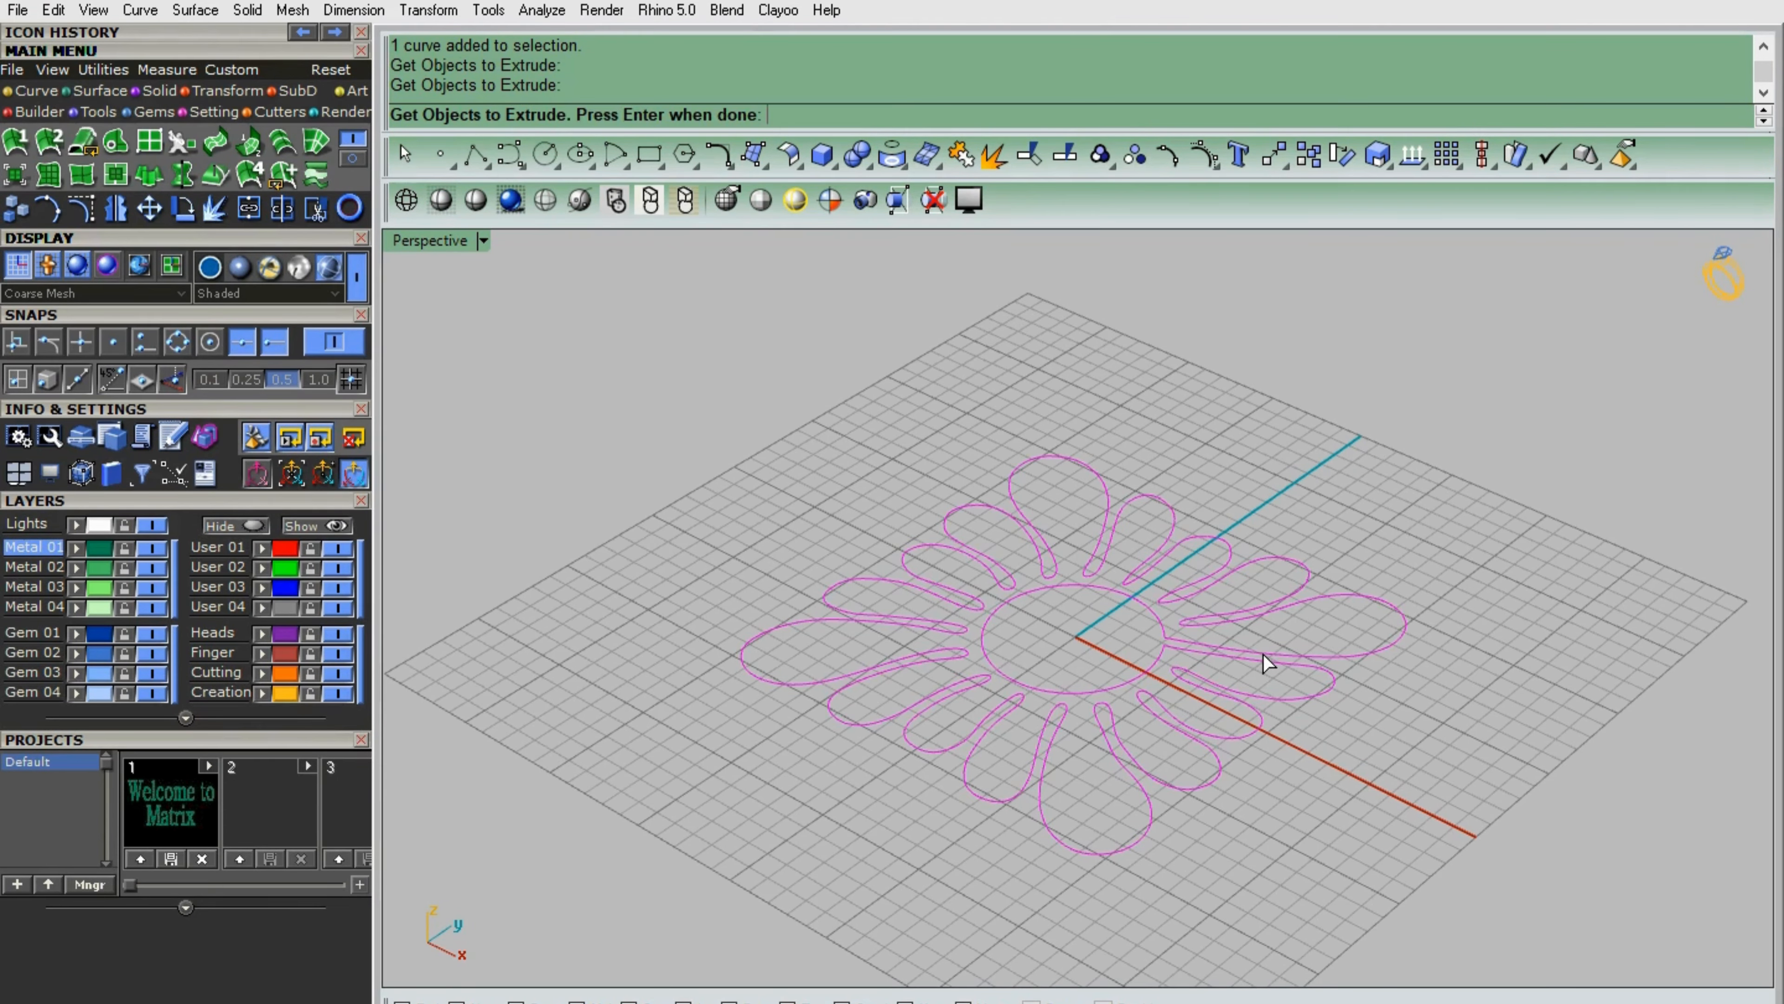
{"action": "right_click", "coordinate": [1251, 641]}
{"action": "left_click", "coordinate": [675, 115]}
{"action": "left_click", "coordinate": [1265, 562]}
{"action": "mouse_move", "coordinate": [1370, 623]}
{"action": "right_mouse_down"}
{"action": "mouse_move", "coordinate": [1500, 772]}
{"action": "mouse_move", "coordinate": [1422, 618]}
{"action": "mouse_move", "coordinate": [1364, 638]}
{"action": "right_mouse_up"}
{"action": "left_click", "coordinate": [1502, 770]}
{"action": "key", "text": "ctrl+z"}
- Try extruding the flower outline as a solid with a distance of 1, and undo it
{"action": "left_click", "coordinate": [1263, 654]}
{"action": "right_click", "coordinate": [1263, 654]}
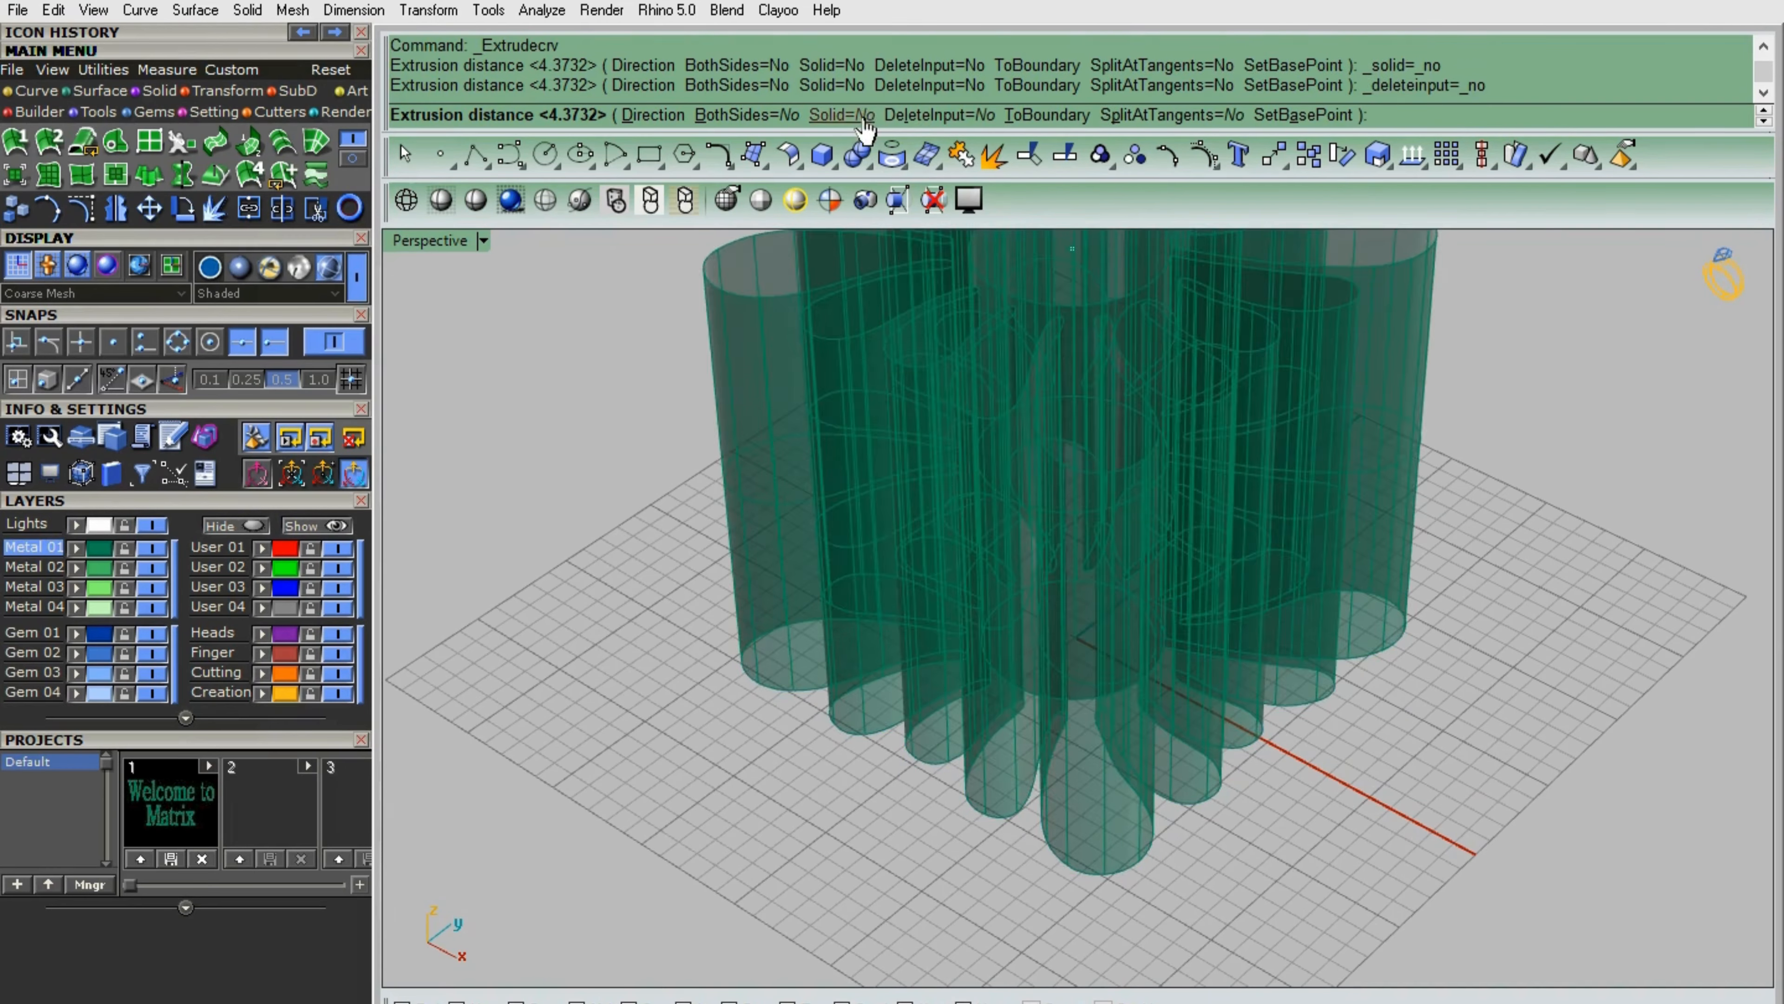
{"action": "left_click", "coordinate": [859, 117]}
{"action": "type", "text": "1"}
{"action": "key", "text": "Return"}
{"action": "right_click_drag", "start_coordinate": [1414, 578], "coordinate": [1318, 723]}
{"action": "key", "text": "ctrl+z"}
- Extrude the flower outline as a solid to both sides with a distance of 2
{"action": "left_click", "coordinate": [1206, 708]}
{"action": "right_click", "coordinate": [1205, 709]}
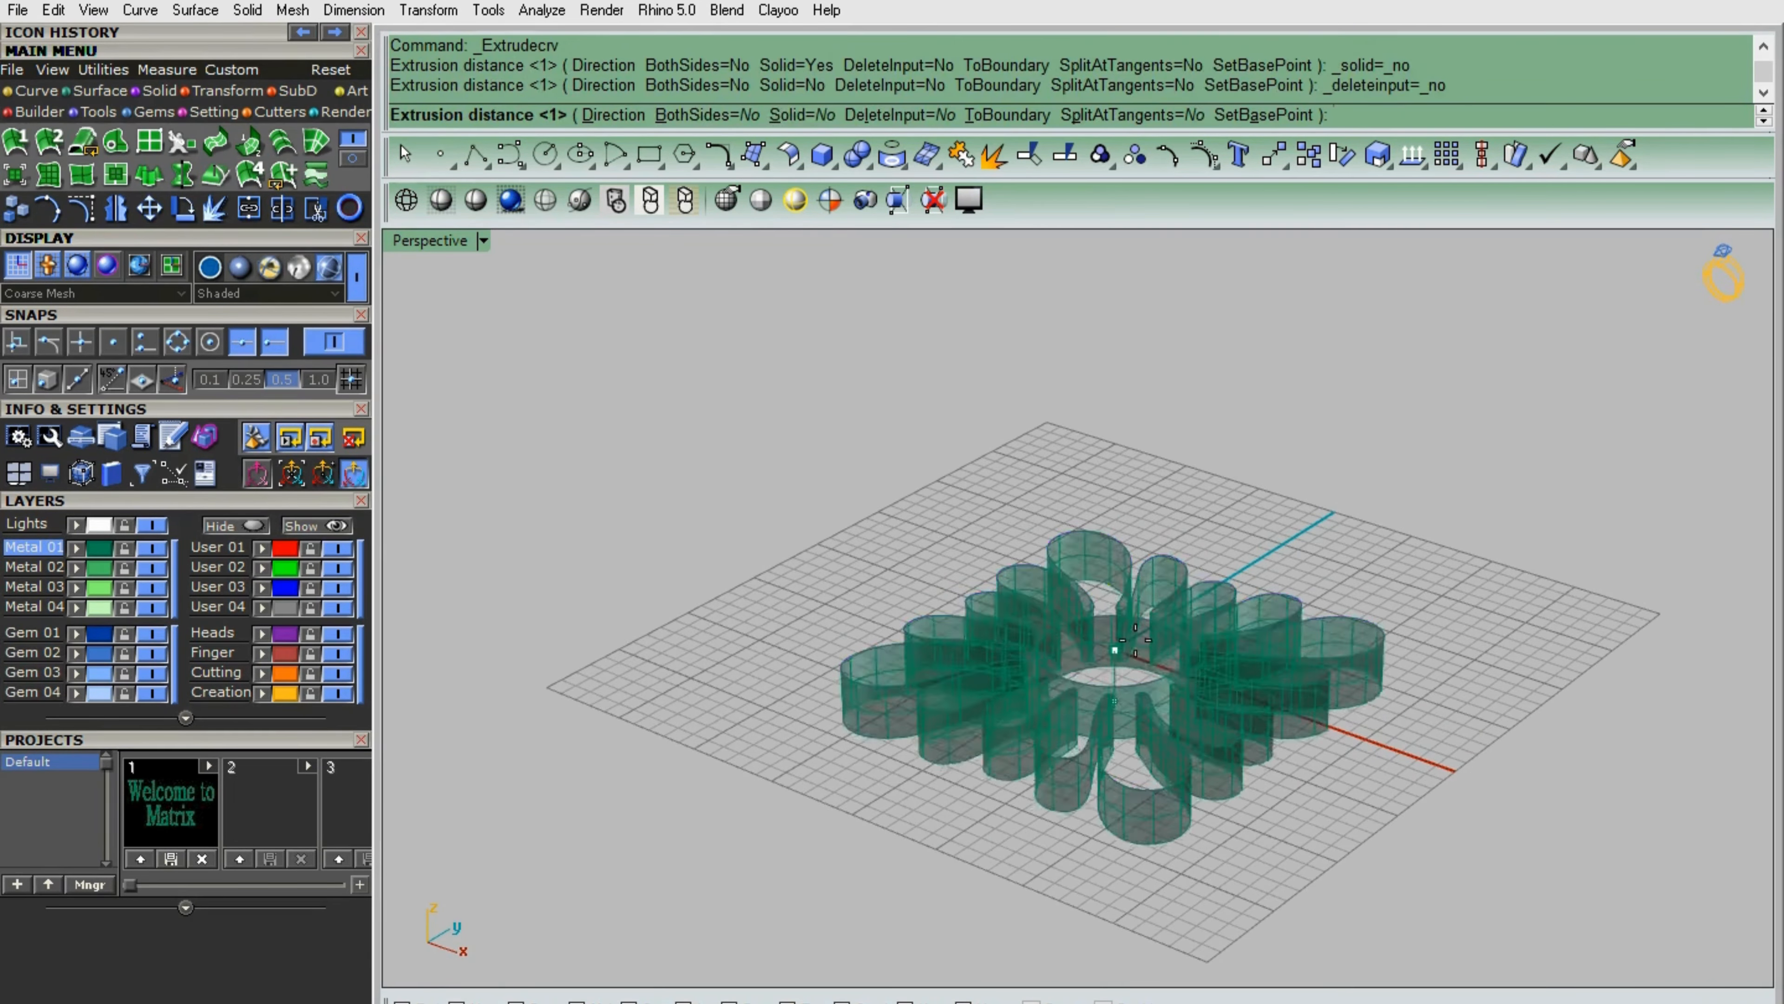
{"action": "left_click", "coordinate": [801, 116]}
{"action": "left_click", "coordinate": [710, 117]}
{"action": "type", "text": "2"}
{"action": "key", "text": "Return"}
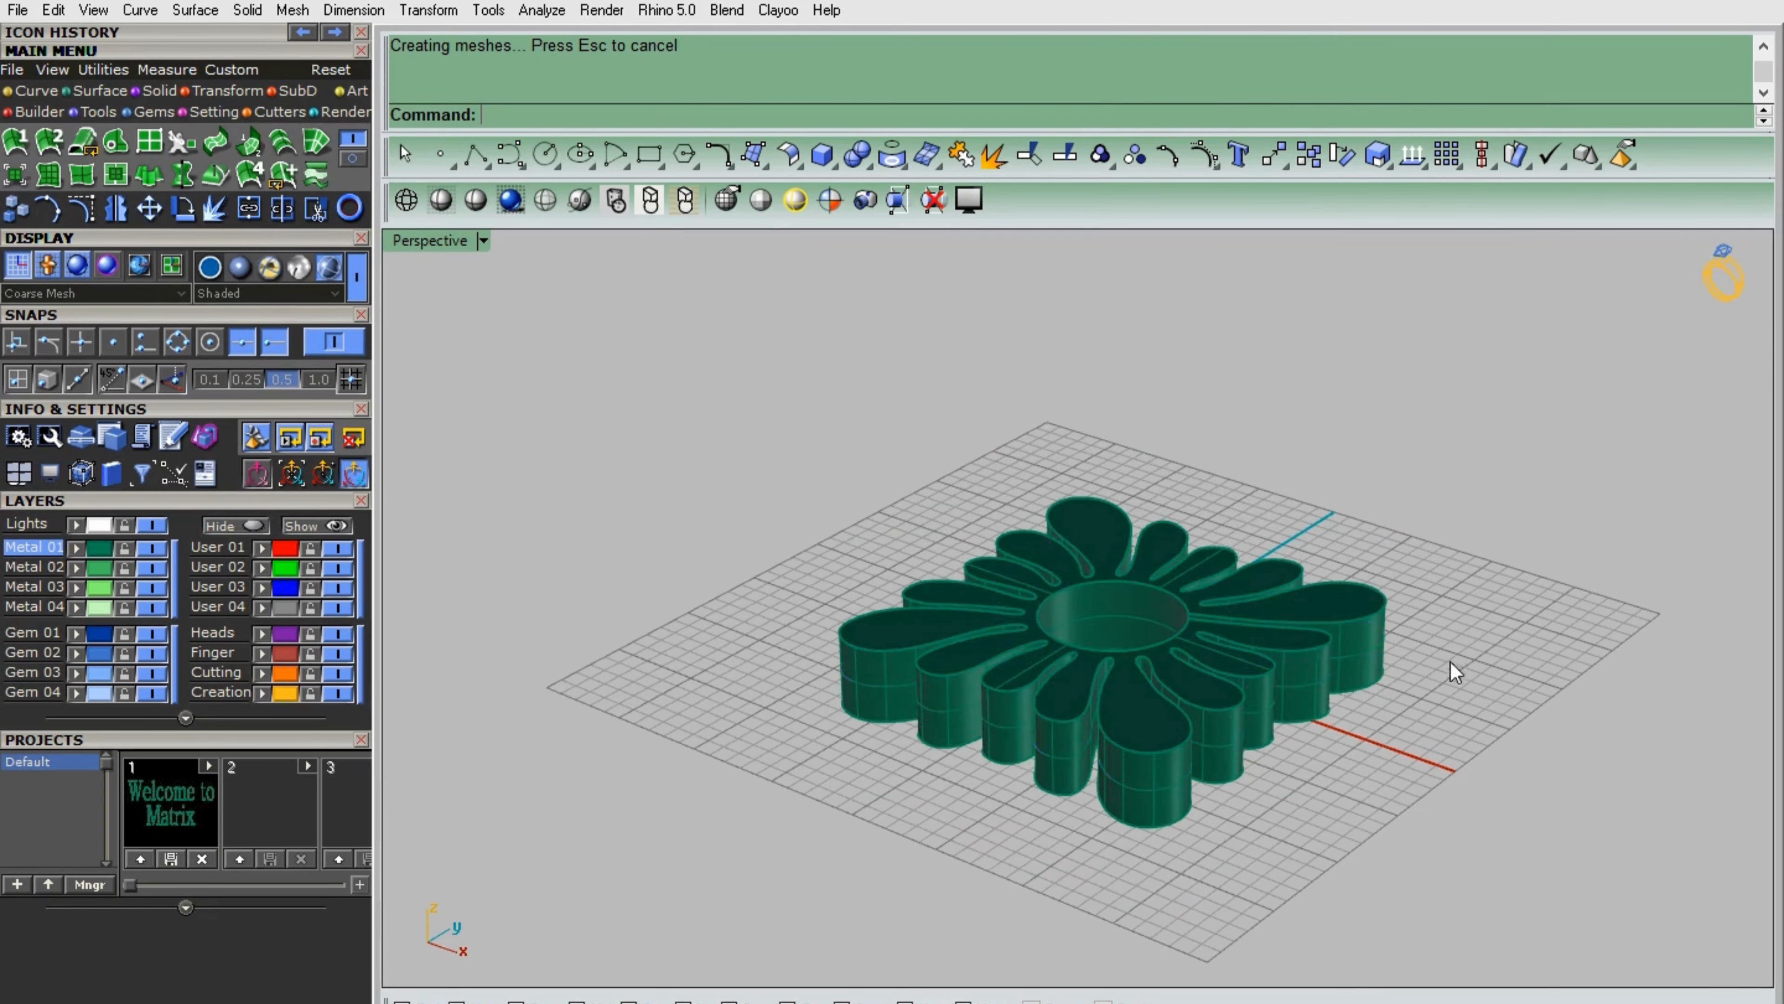
- Examine the two-sided extrusion in the four viewports with a shaded side view, and undo the extrusion
{"action": "right_click_drag", "start_coordinate": [1454, 669], "coordinate": [1437, 660]}
{"action": "double_click", "coordinate": [451, 244]}
{"action": "scroll", "coordinate": [1475, 748], "scroll_direction": "up", "scroll_amount": 4}
{"action": "left_click", "coordinate": [240, 268]}
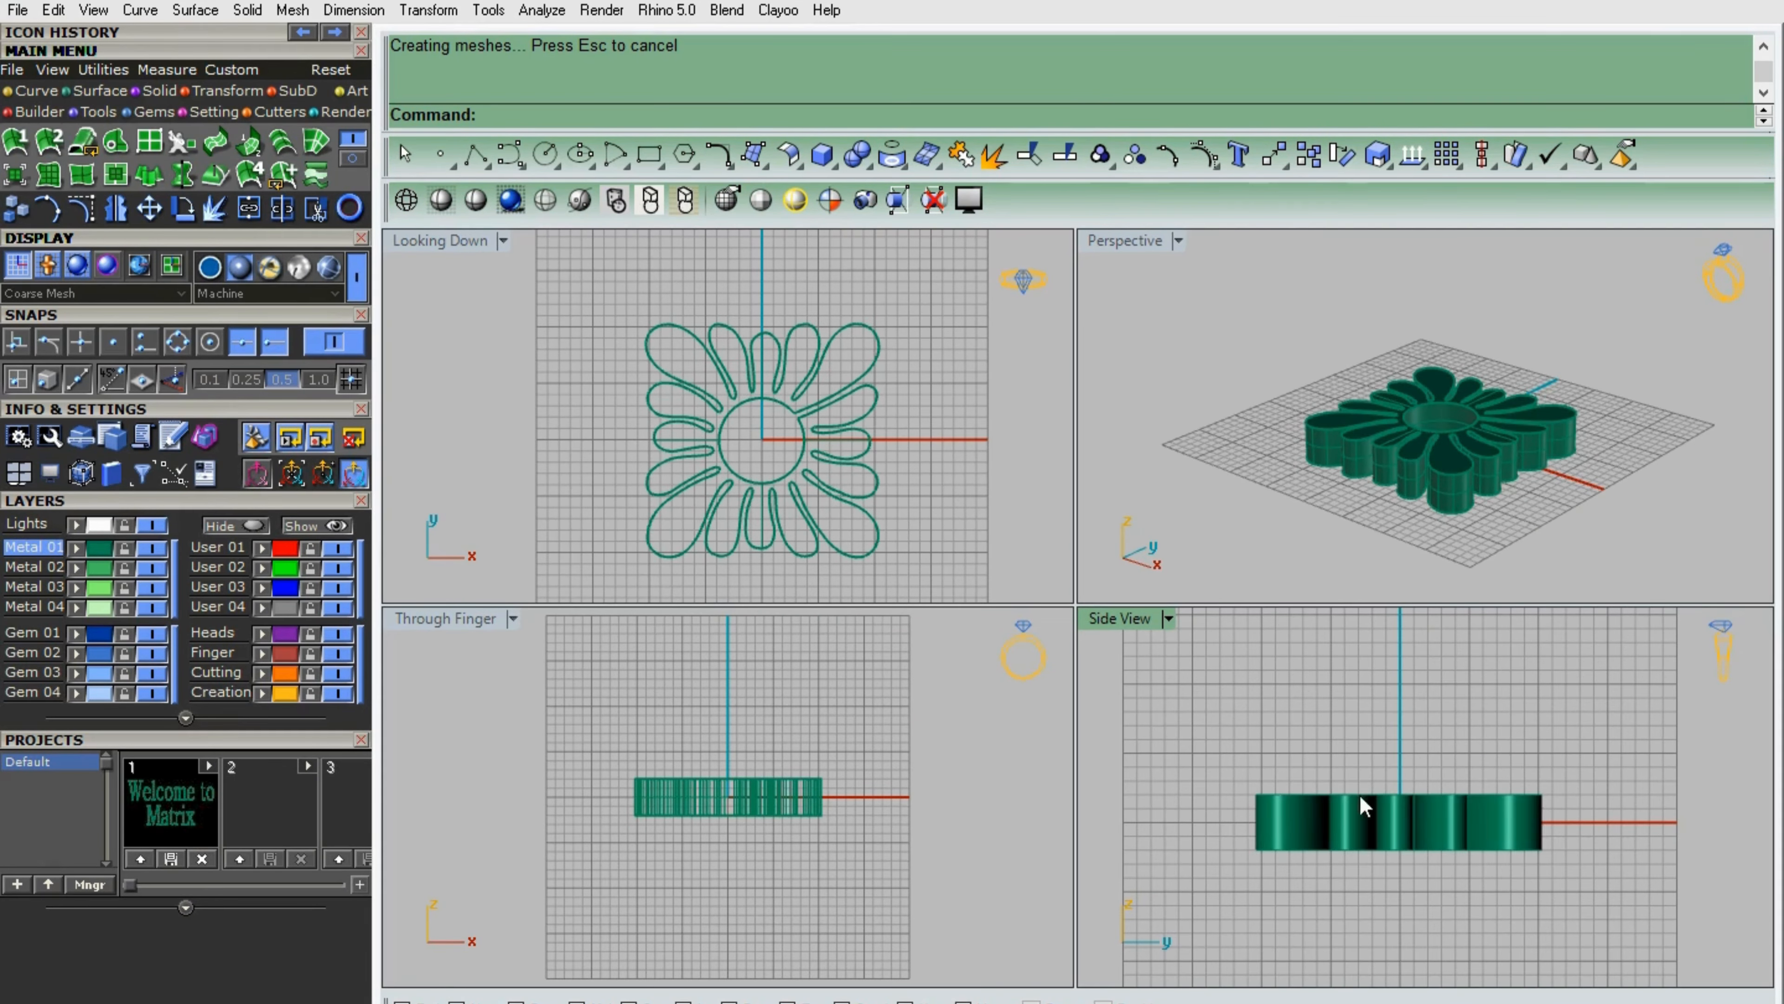
{"action": "mouse_move", "coordinate": [1580, 422]}
{"action": "right_mouse_down"}
{"action": "mouse_move", "coordinate": [1625, 490]}
{"action": "mouse_move", "coordinate": [1605, 478]}
{"action": "right_mouse_up"}
{"action": "double_click", "coordinate": [1103, 243]}
{"action": "right_click_drag", "start_coordinate": [1047, 659], "coordinate": [1163, 675]}
{"action": "scroll", "coordinate": [1207, 769], "scroll_direction": "down", "scroll_amount": 2}
{"action": "key", "text": "ctrl+z"}
- Extrude the flower outline to one side as a solid with a distance of 2, deleting the input curve
{"action": "left_click", "coordinate": [121, 179]}
{"action": "left_click", "coordinate": [1181, 736]}
{"action": "right_click", "coordinate": [1180, 737]}
{"action": "left_click", "coordinate": [681, 118]}
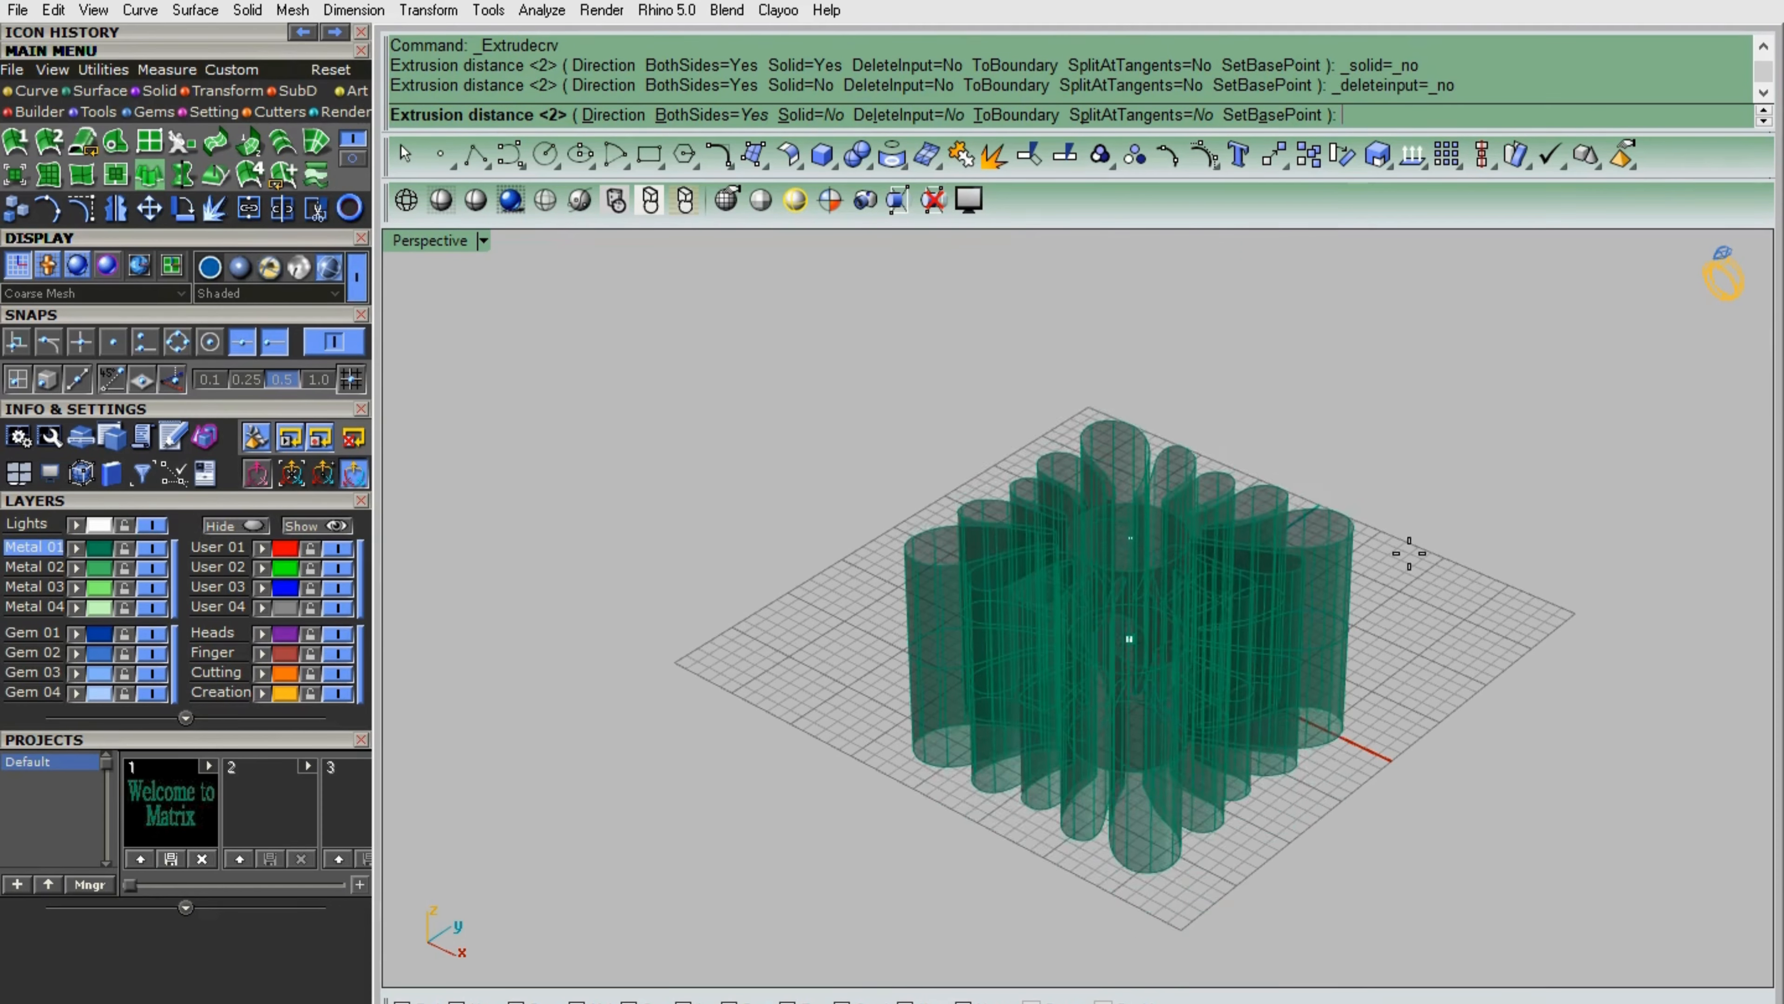
{"action": "left_click", "coordinate": [728, 120]}
{"action": "left_click", "coordinate": [798, 121]}
{"action": "left_click", "coordinate": [909, 122]}
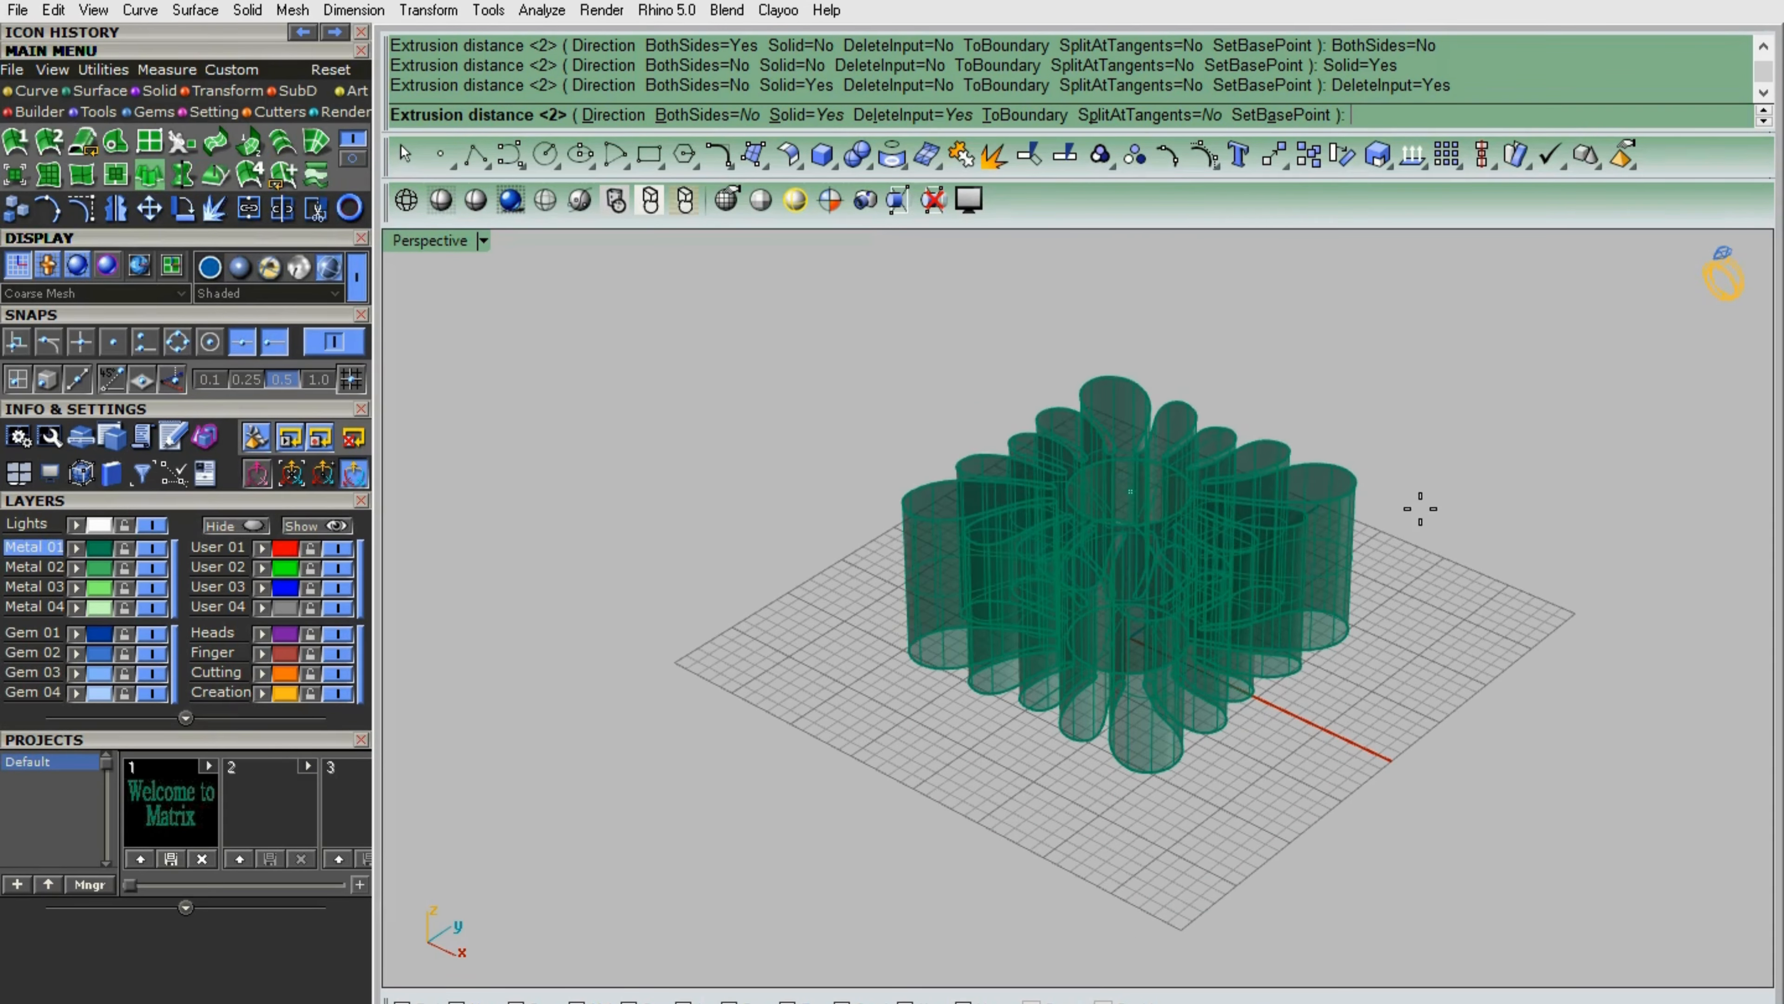
{"action": "type", "text": "2"}
{"action": "key", "text": "Return"}
- Move the flower solid aside to check for leftover input curves, and undo both the move and the extrusion
{"action": "left_click", "coordinate": [1188, 654]}
{"action": "left_click_drag", "start_coordinate": [1188, 662], "coordinate": [1532, 815]}
{"action": "key", "text": "ctrl+z"}
{"action": "right_click_drag", "start_coordinate": [1358, 406], "coordinate": [1340, 433]}
{"action": "scroll", "coordinate": [1290, 703], "scroll_direction": "up", "scroll_amount": 4}
{"action": "left_click", "coordinate": [1215, 860]}
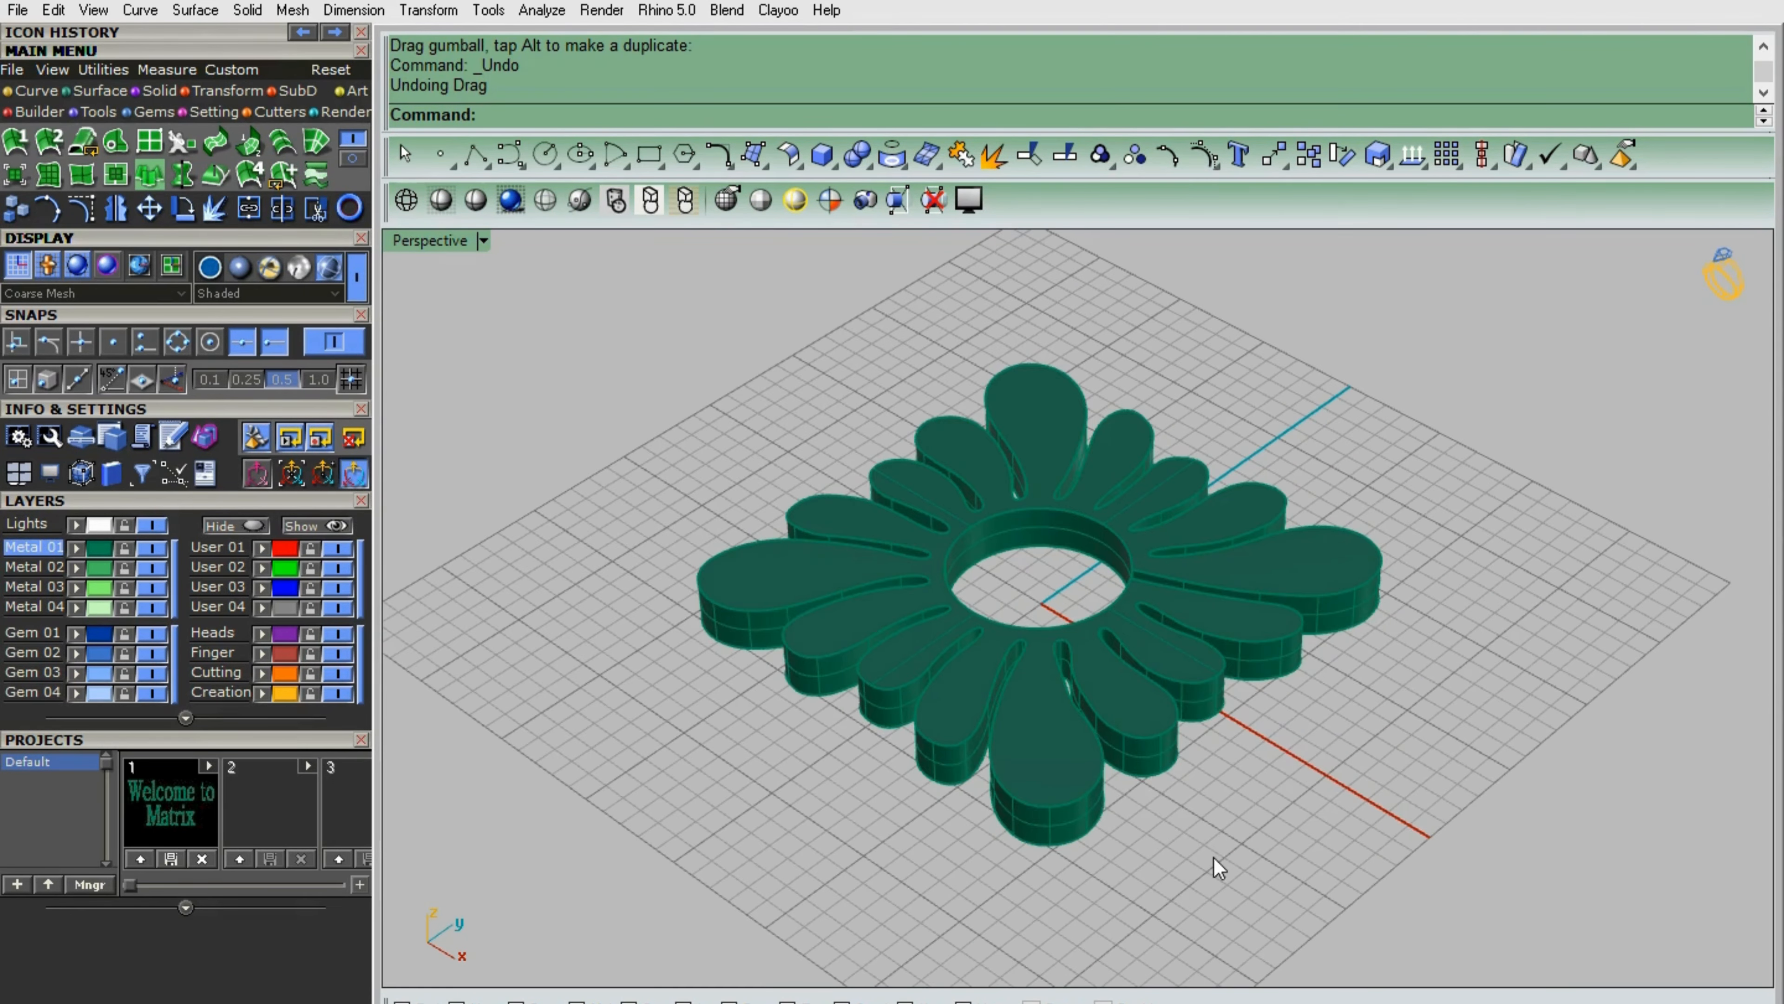
{"action": "key", "text": "ctrl+z"}
- Hide the flower outline and draw a freehand rectangle centred on the origin
{"action": "left_click", "coordinate": [1122, 576], "text": "shift"}
{"action": "left_click", "coordinate": [222, 527]}
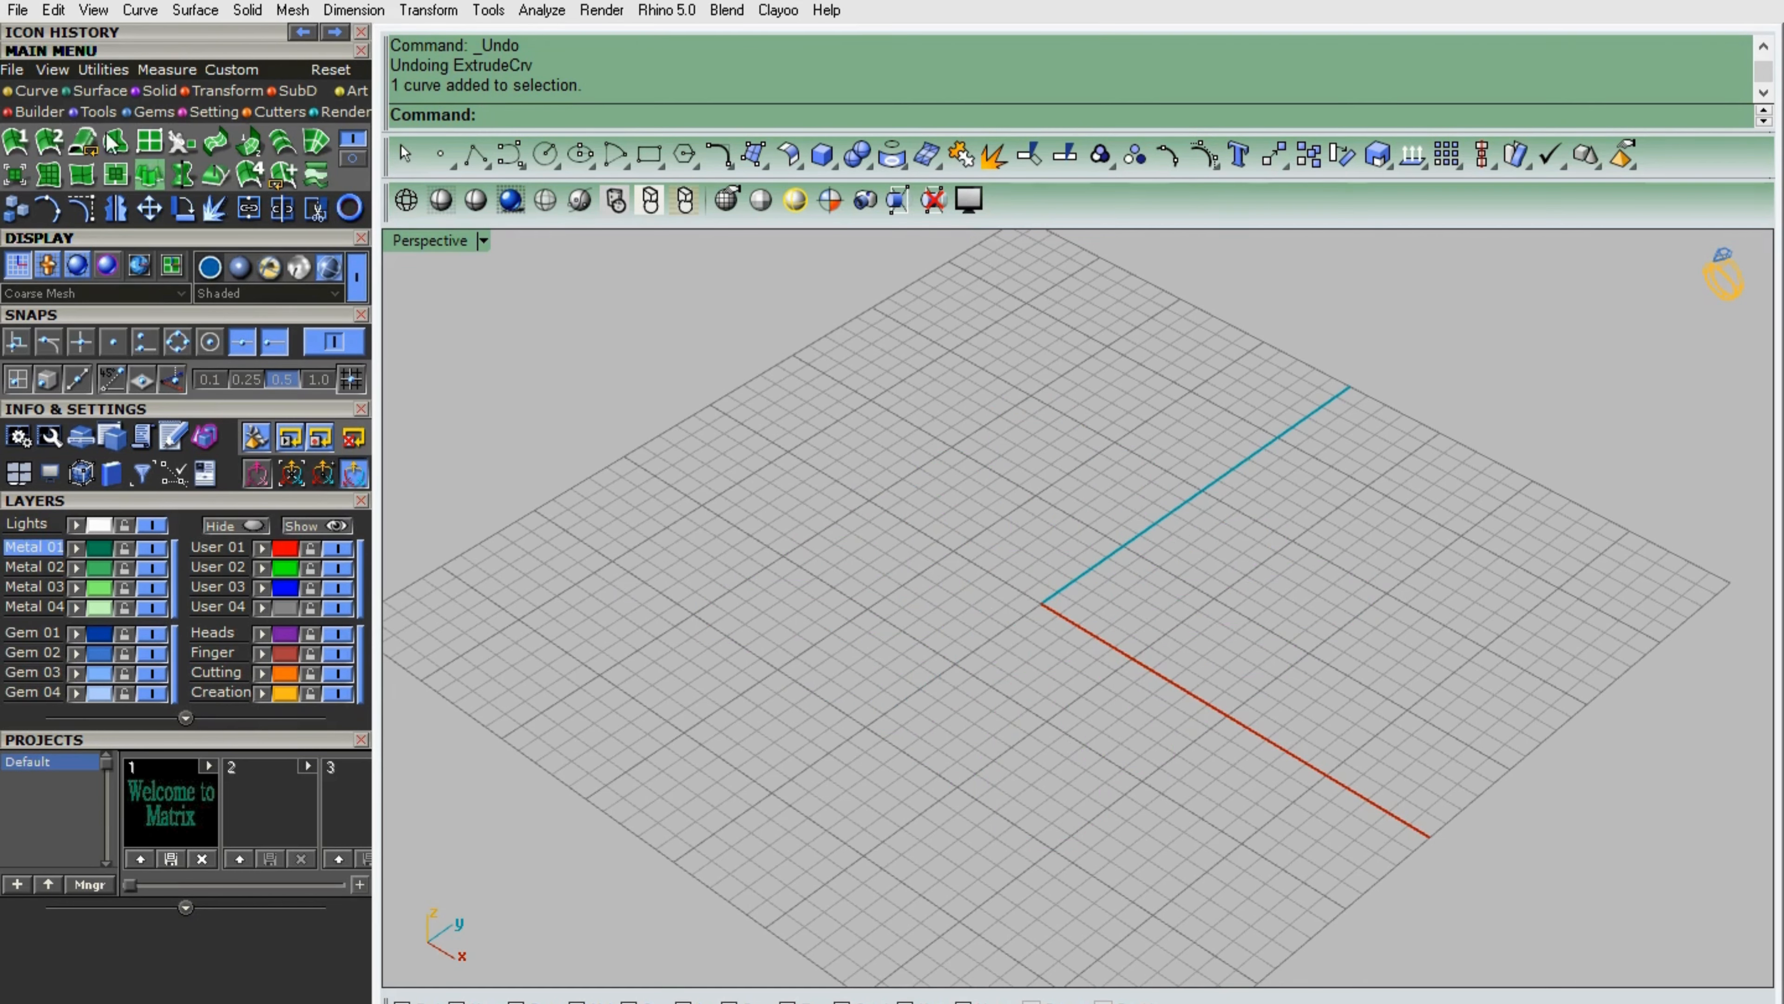
{"action": "left_click", "coordinate": [38, 91]}
{"action": "left_click", "coordinate": [116, 142]}
{"action": "left_click", "coordinate": [728, 118]}
{"action": "type", "text": "0"}
{"action": "key", "text": "Return"}
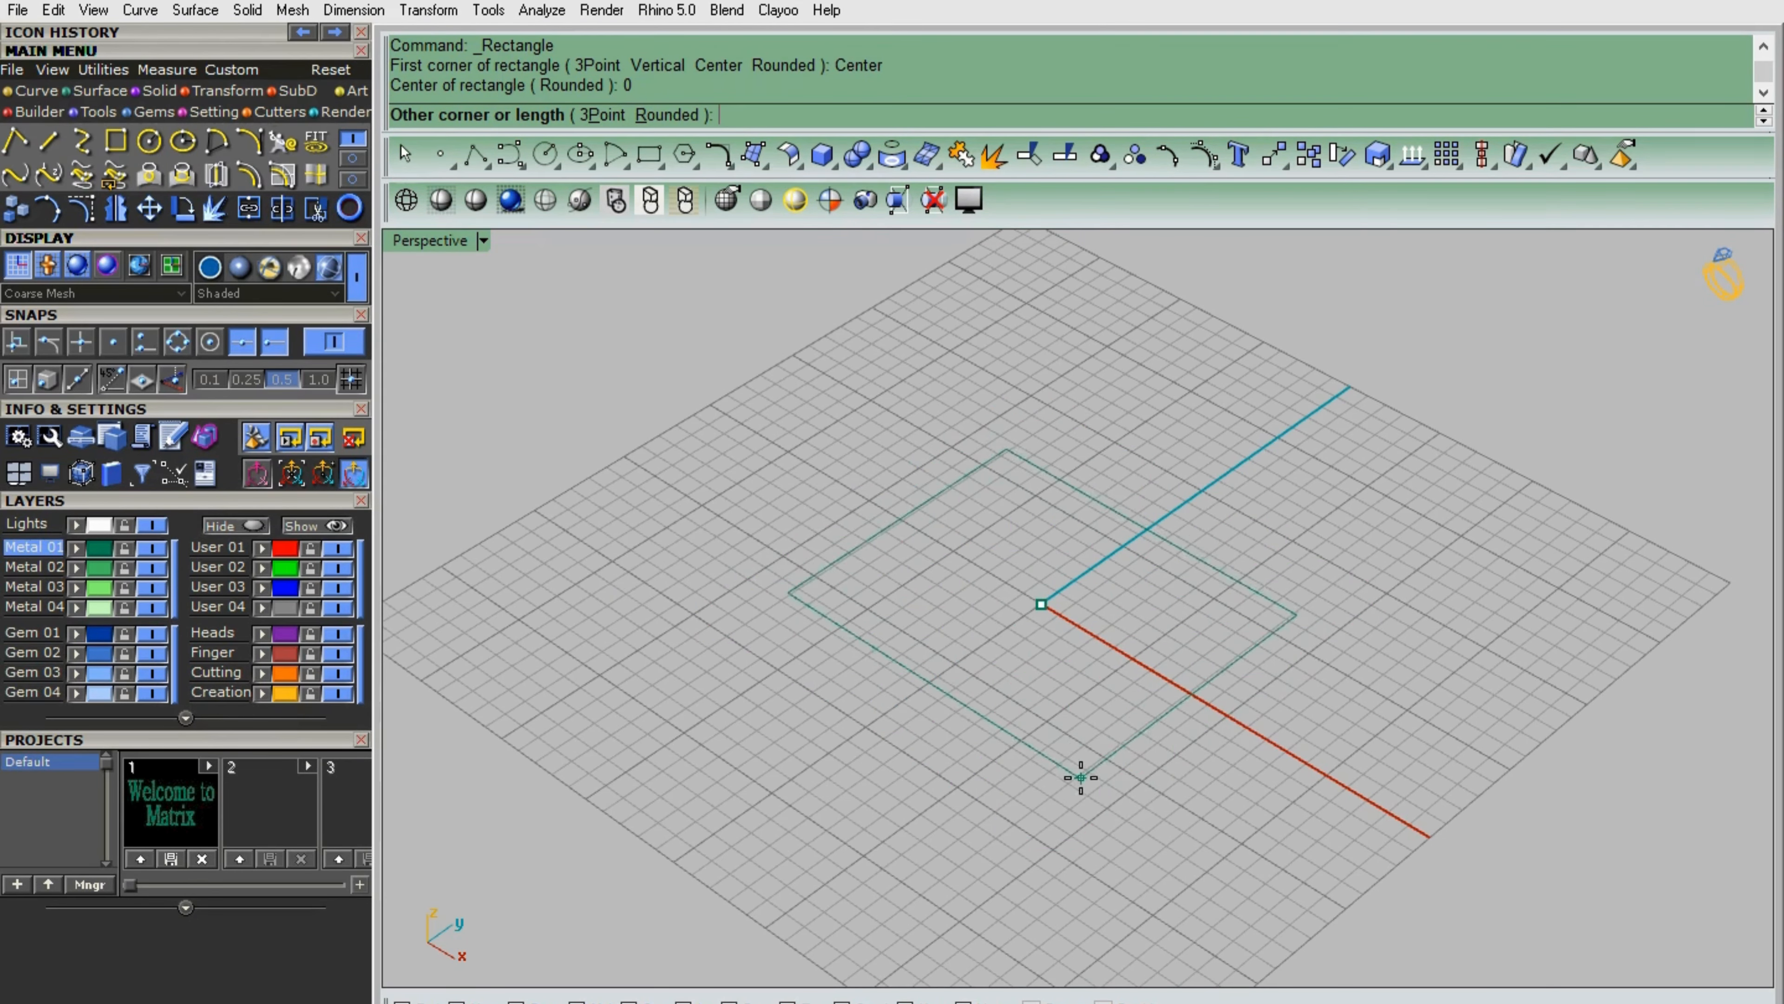
{"action": "left_click", "coordinate": [1078, 755]}
- Start a tapered extrusion of the rectangle with a draft angle of 30 degrees
{"action": "right_click_drag", "start_coordinate": [1230, 731], "coordinate": [1271, 706]}
{"action": "left_click", "coordinate": [97, 92]}
{"action": "left_click", "coordinate": [149, 175]}
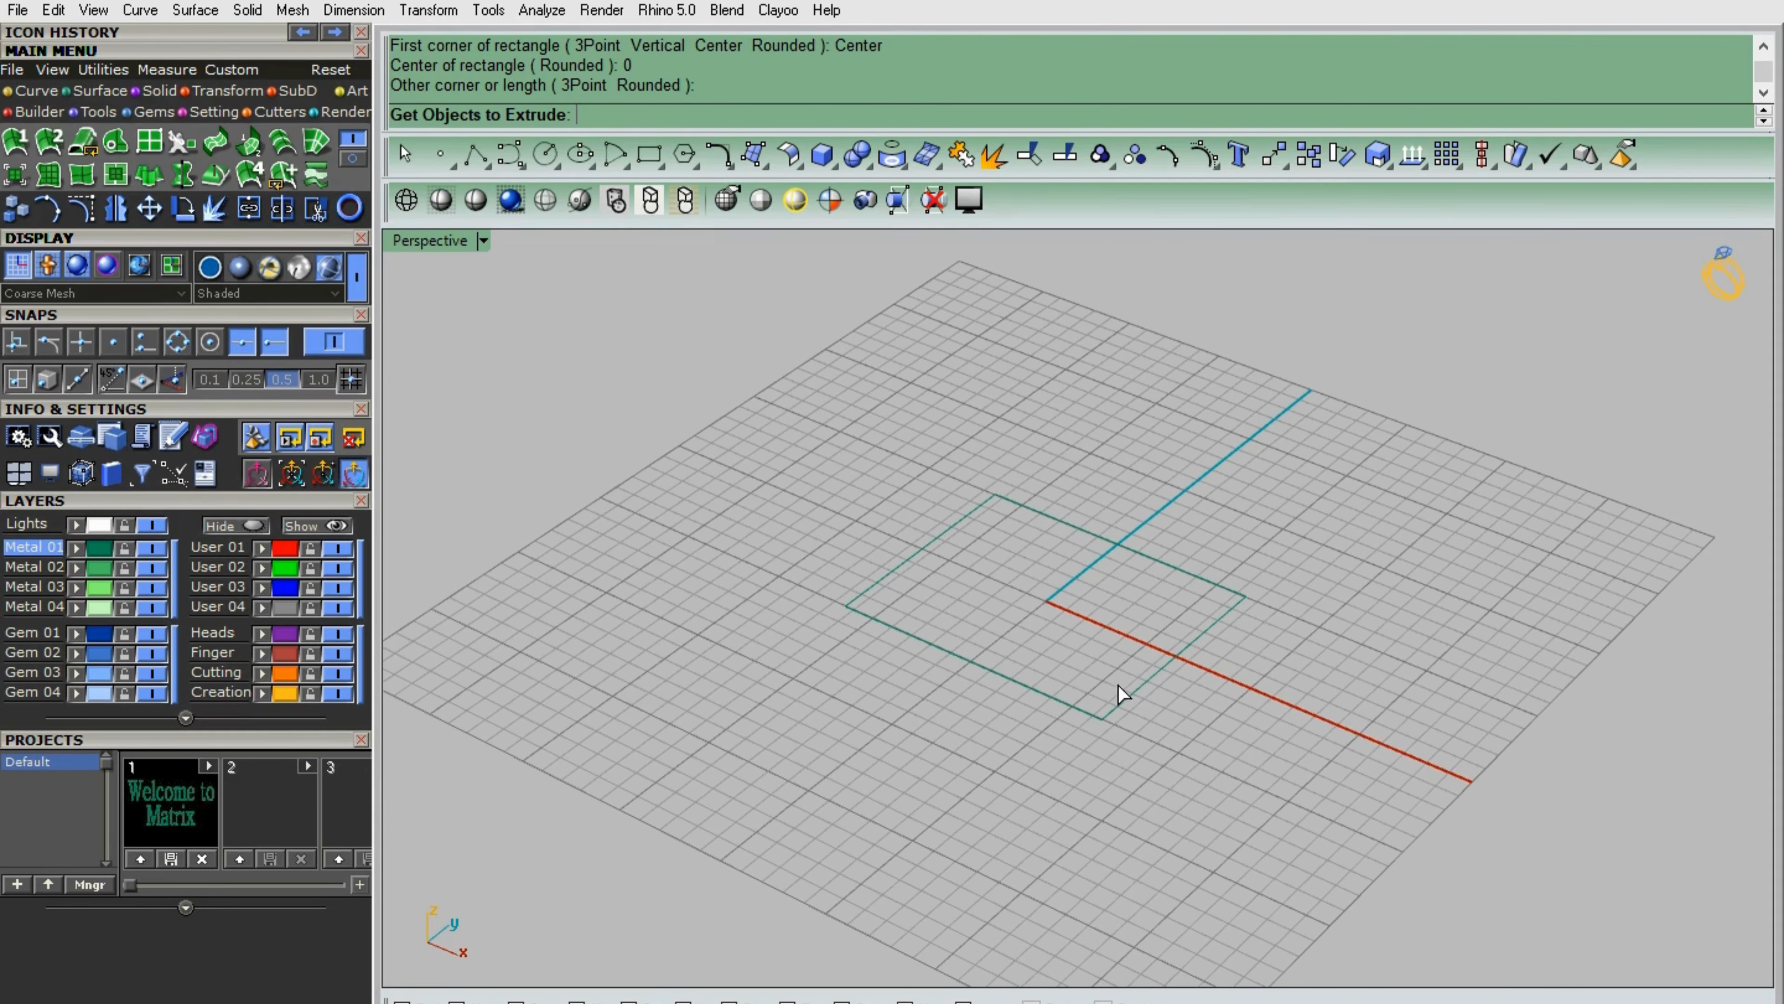
{"action": "left_click", "coordinate": [1118, 699]}
{"action": "right_click", "coordinate": [1119, 699]}
{"action": "left_click", "coordinate": [737, 117]}
{"action": "left_click", "coordinate": [752, 117]}
{"action": "type", "text": "30"}
{"action": "key", "text": "Return"}
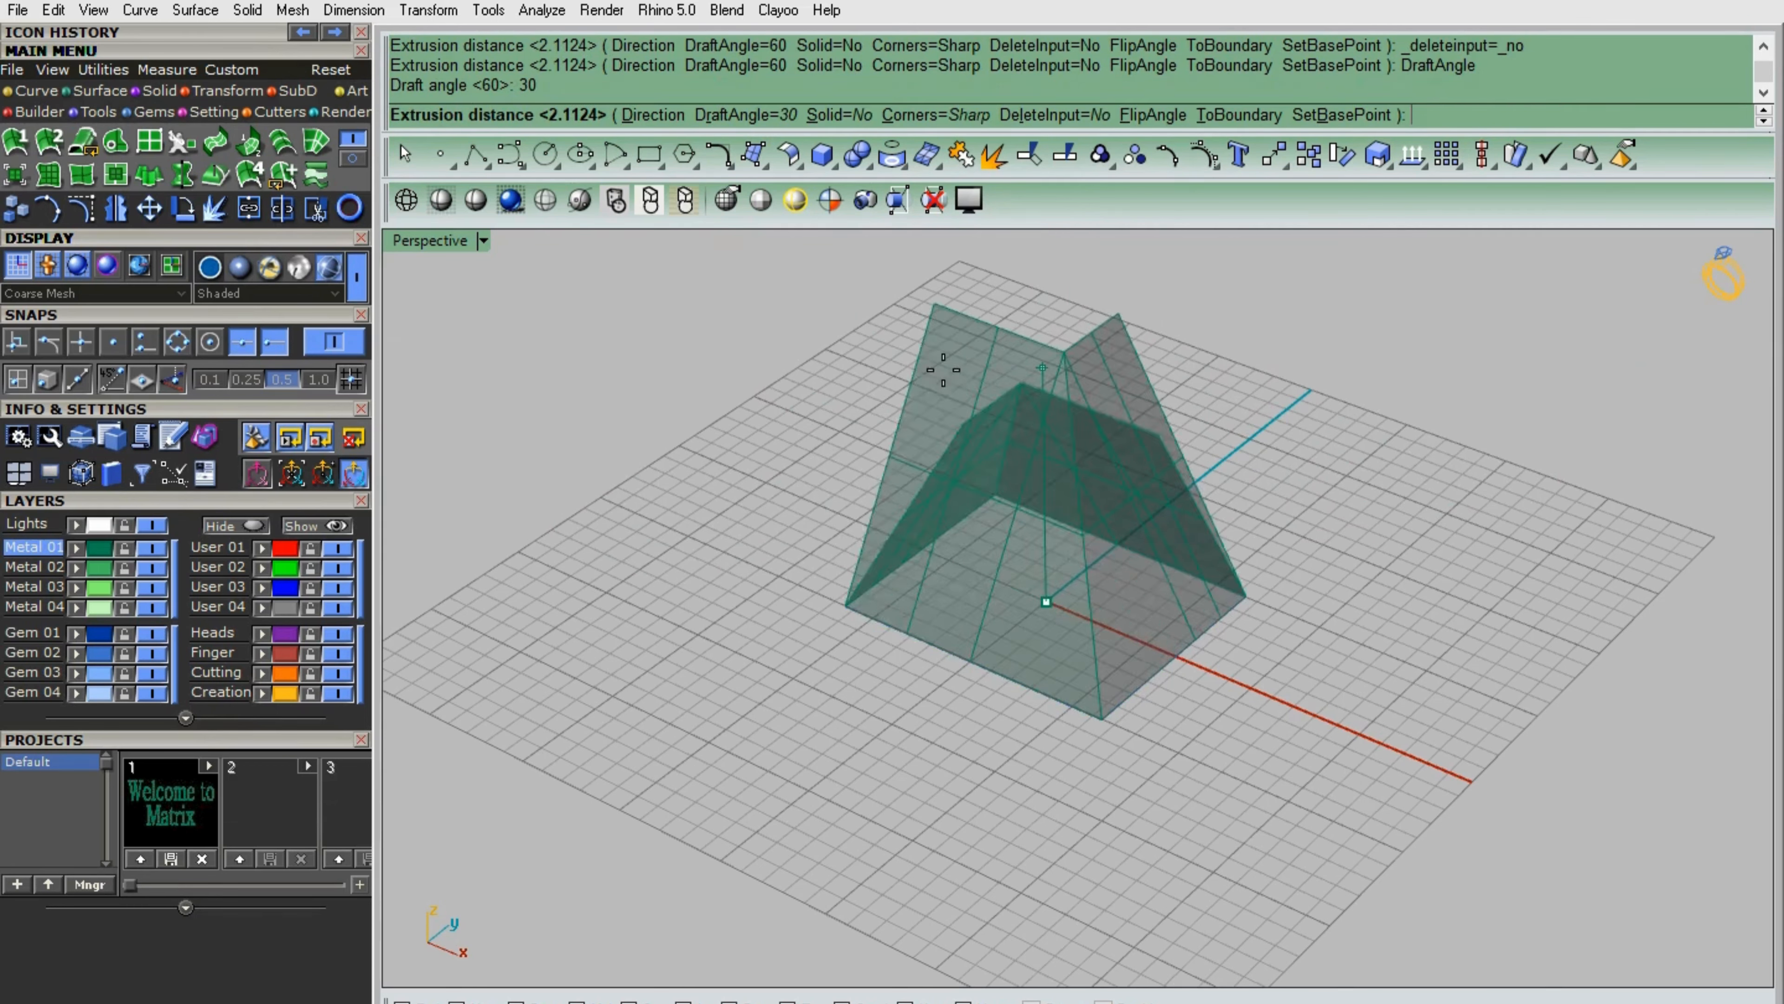
- Set the tapered extrusion's draft angle to 2 degrees
{"action": "left_click", "coordinate": [737, 115]}
{"action": "type", "text": "2"}
{"action": "key", "text": "Return"}
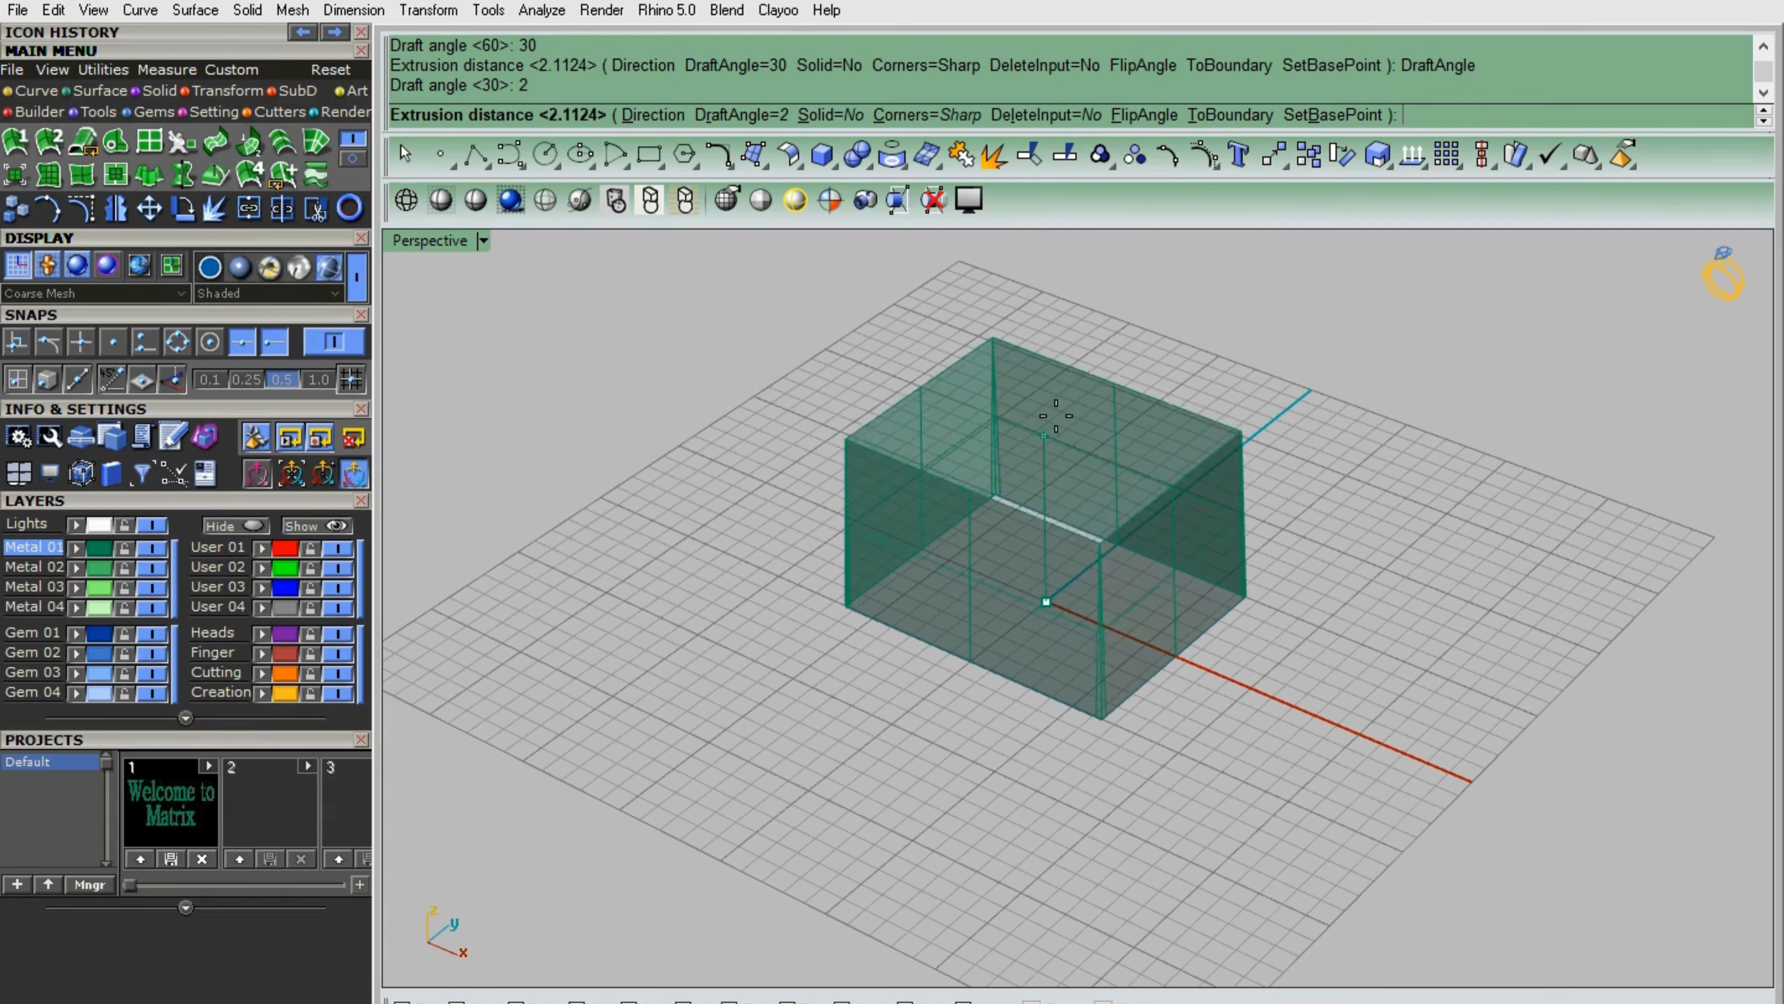
- Set the tapered extrusion's draft angle to 45 degrees
{"action": "left_click", "coordinate": [751, 116]}
{"action": "type", "text": "45"}
{"action": "key", "text": "Return"}
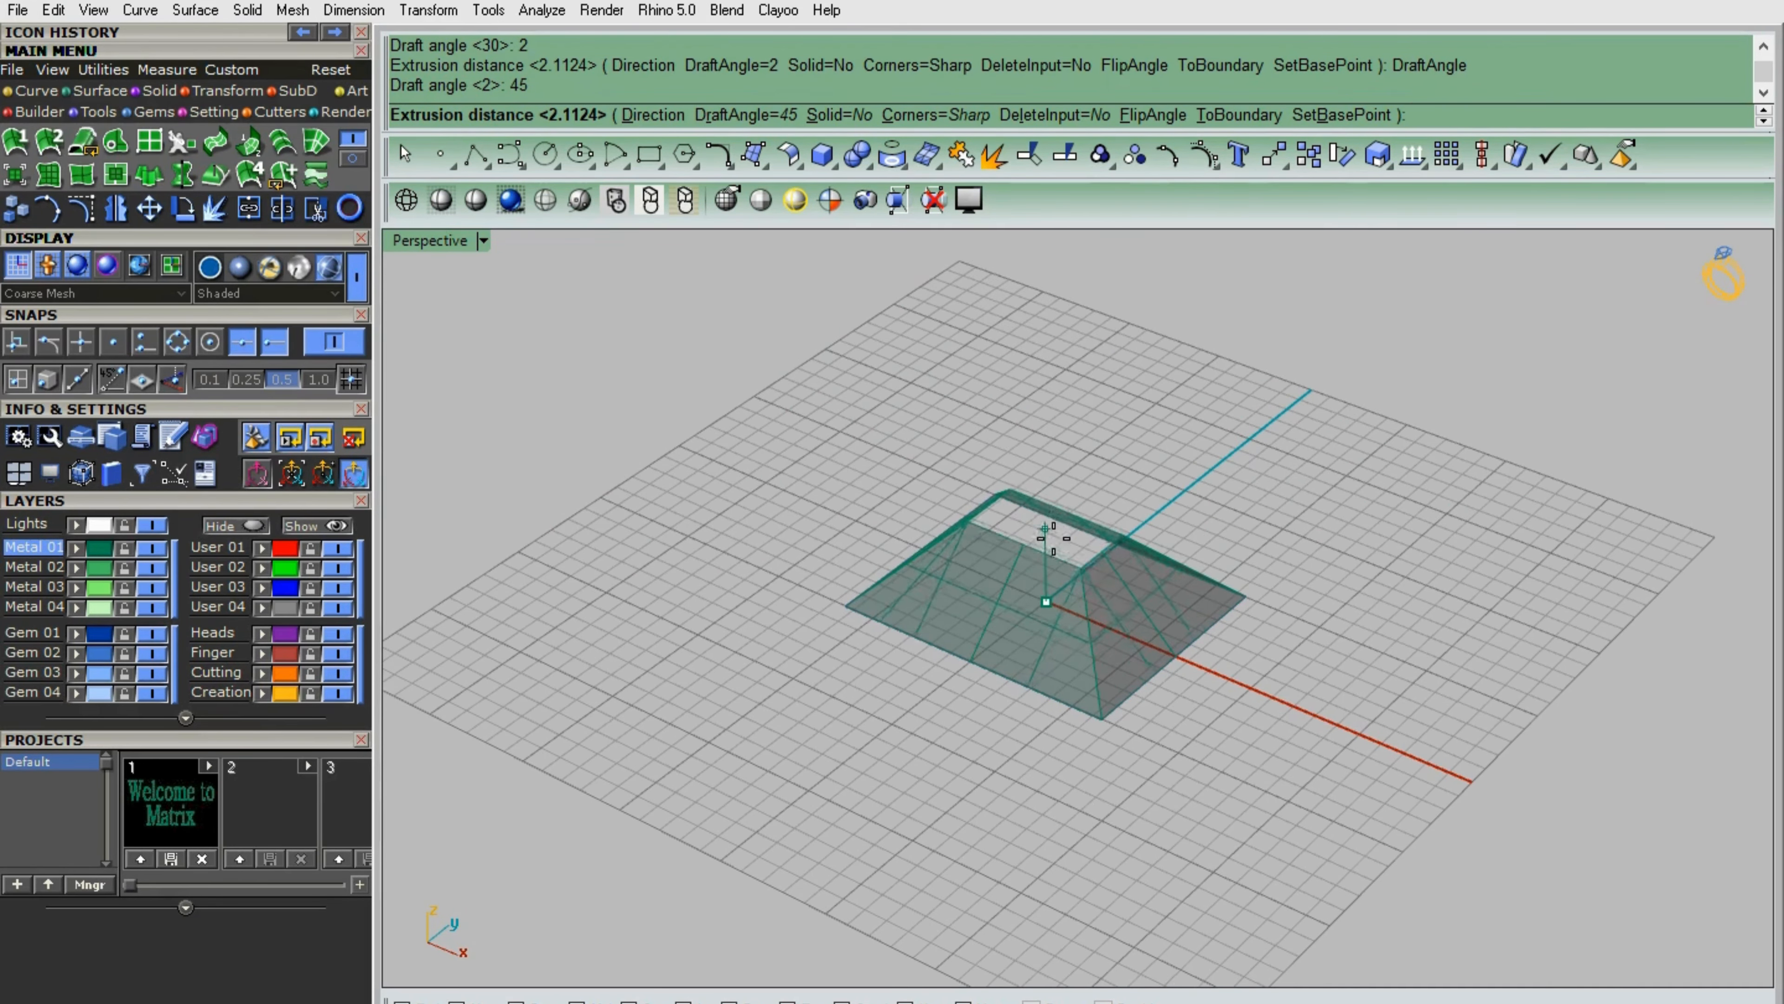
- Switch the tapered extrusion's corners to Round and back to Sharp
{"action": "left_click", "coordinate": [921, 116]}
{"action": "left_click", "coordinate": [618, 116]}
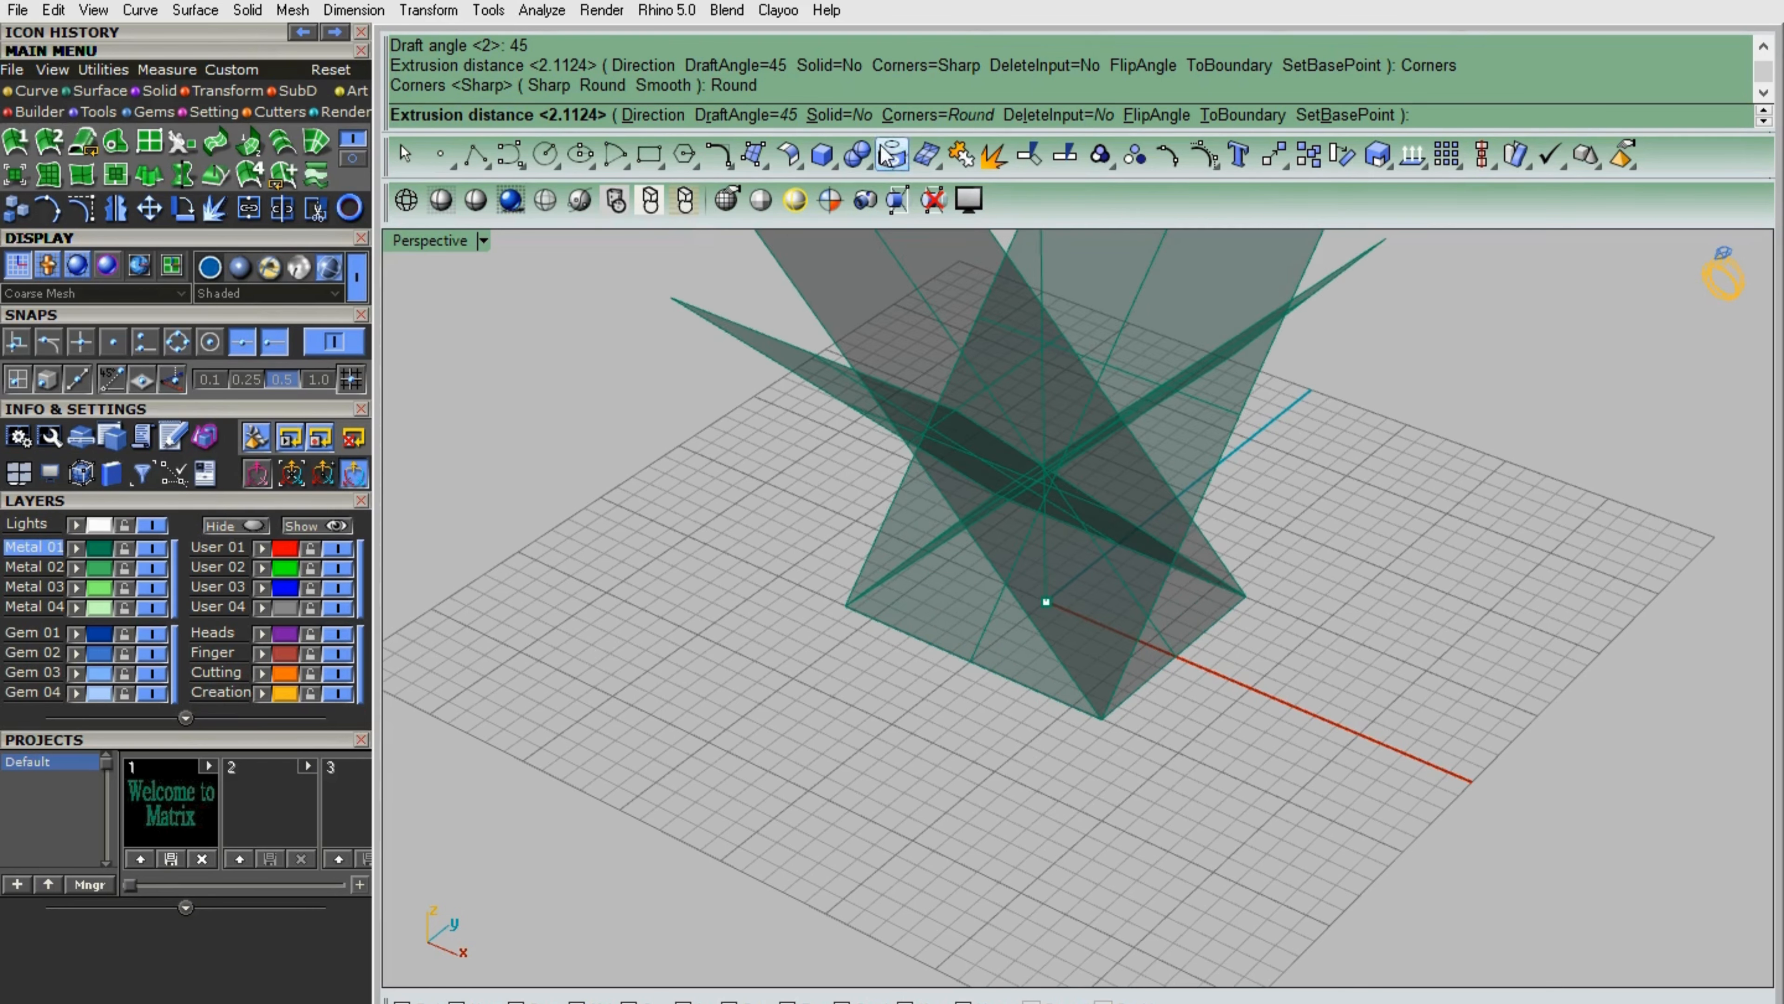
{"action": "left_click", "coordinate": [921, 116]}
{"action": "left_click", "coordinate": [555, 116]}
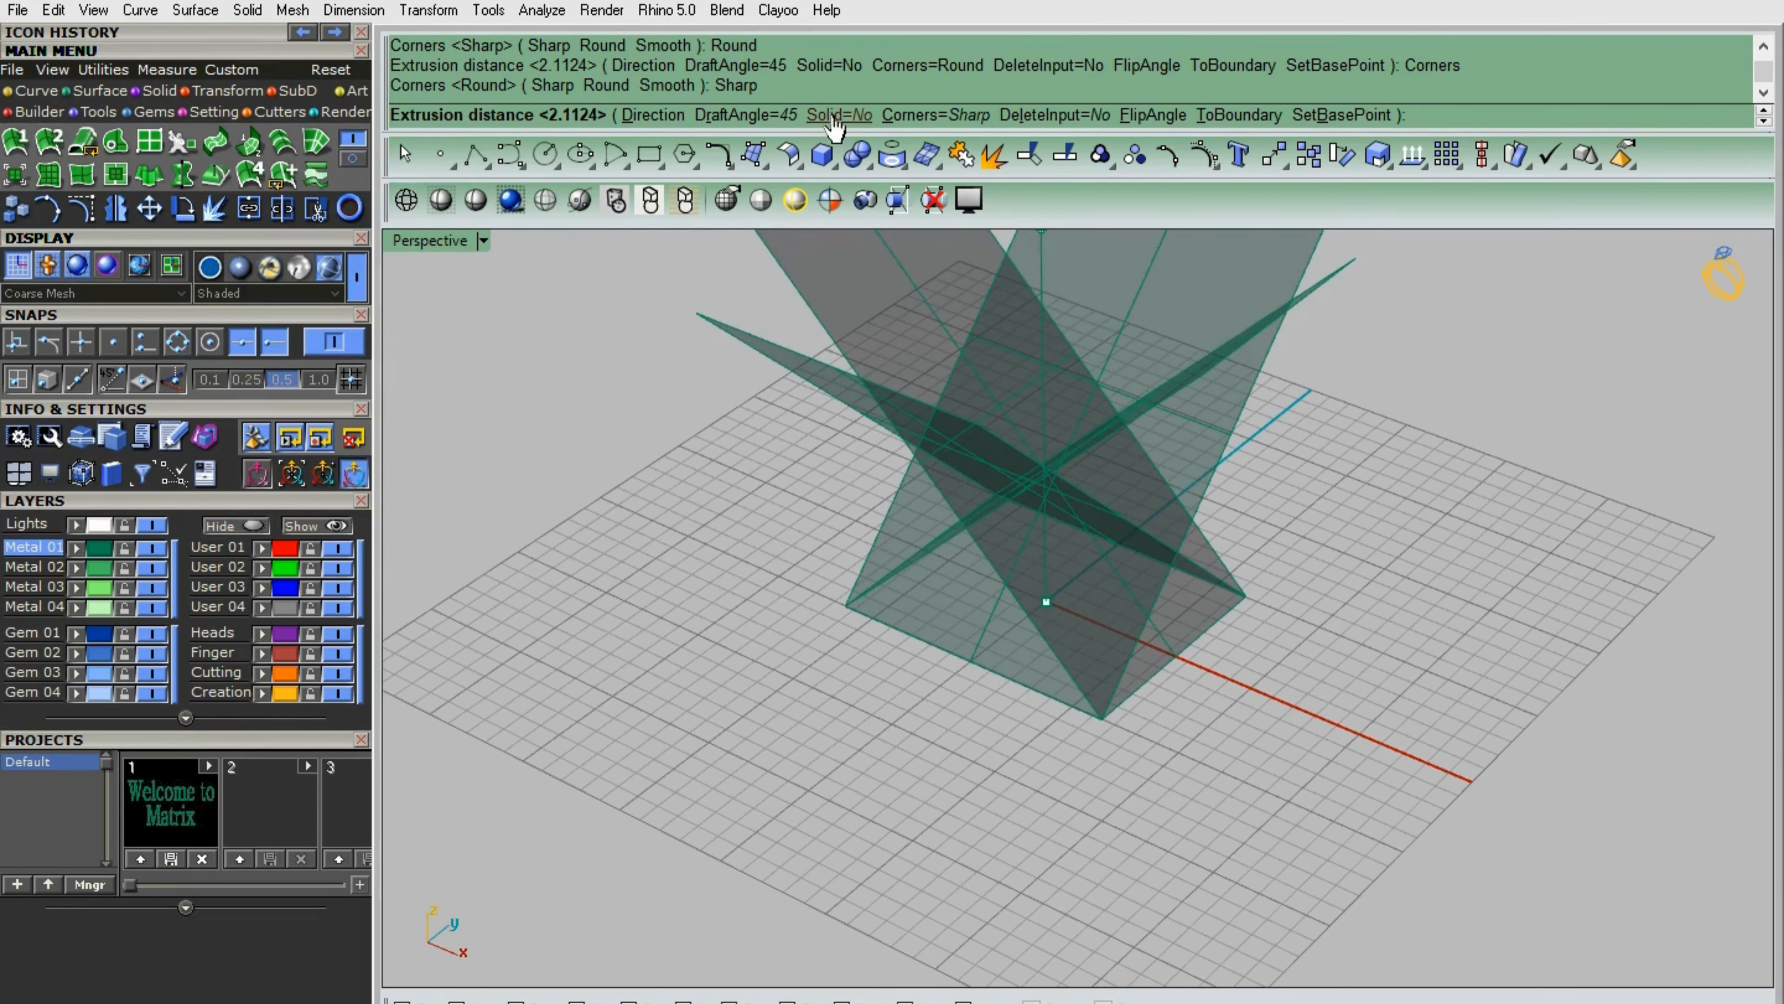
- Set the height of the open tapered extrusion and move it along the Y axis, away from the rectangle
{"action": "left_click", "coordinate": [1072, 569]}
{"action": "left_click", "coordinate": [1147, 620]}
{"action": "left_click_drag", "start_coordinate": [1093, 552], "coordinate": [1270, 406]}
- Repeat the 45-degree tapered extrusion on the rectangle as a closed solid
{"action": "left_click", "coordinate": [1166, 664]}
{"action": "right_click", "coordinate": [1166, 664]}
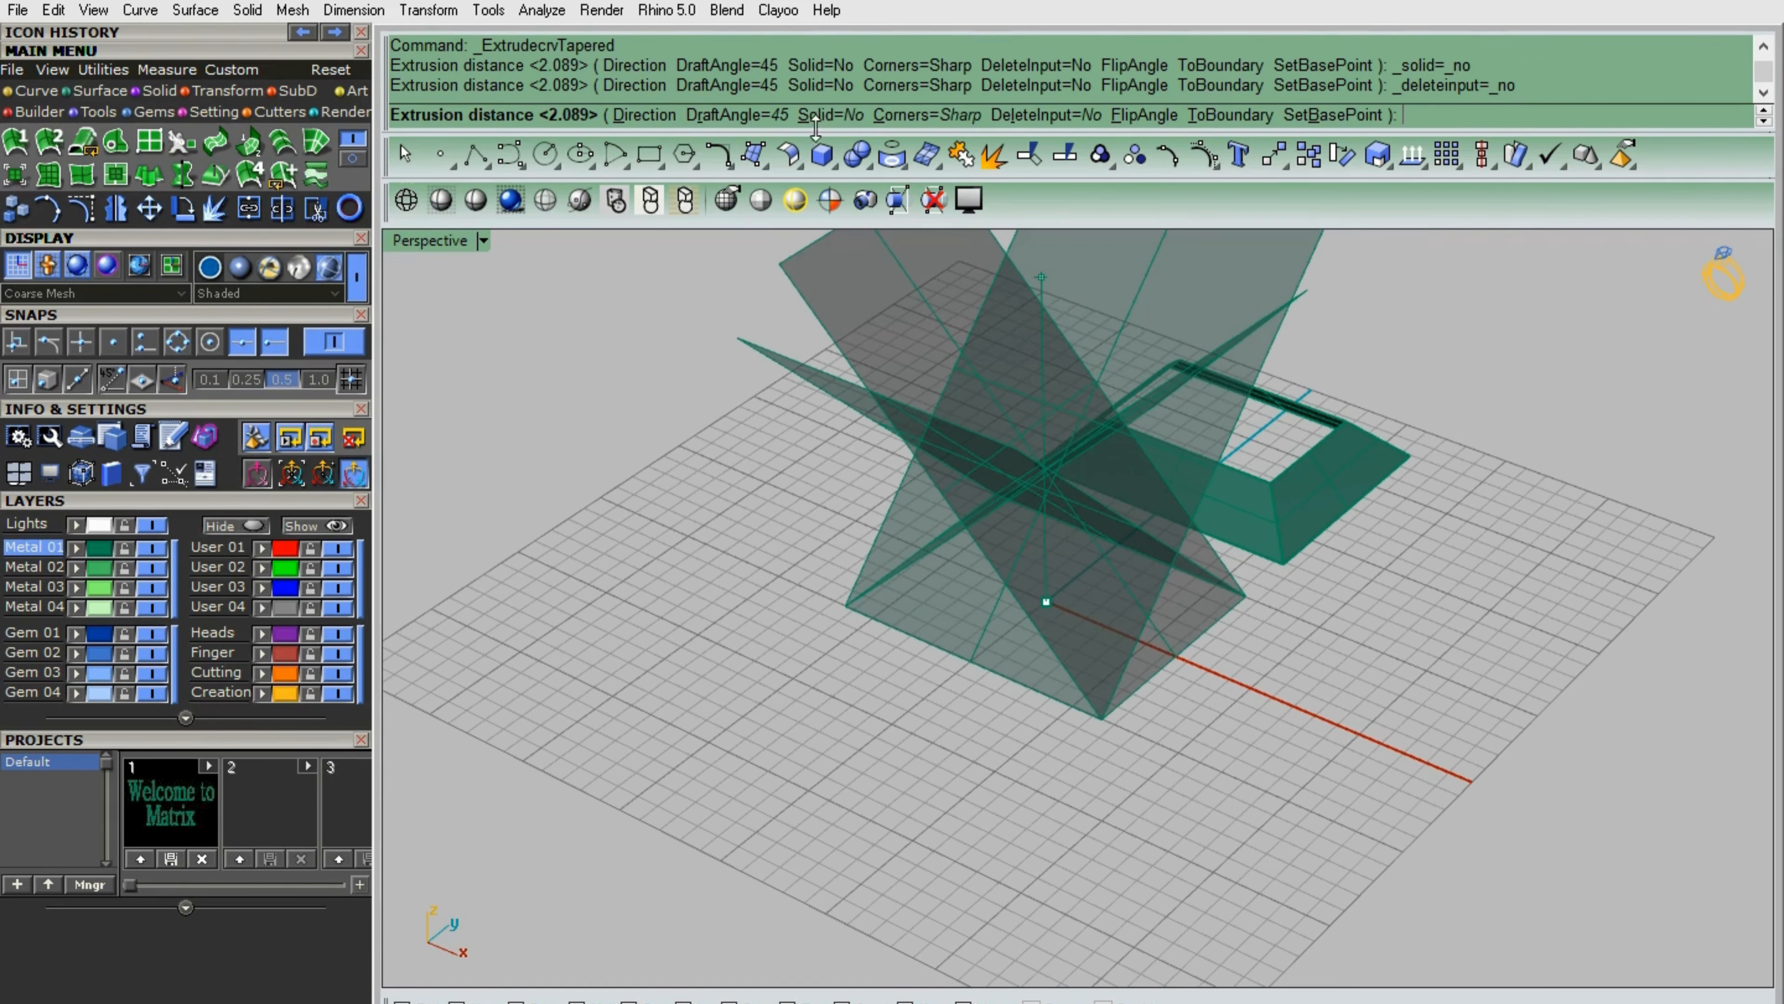
{"action": "left_click", "coordinate": [818, 116]}
{"action": "left_click", "coordinate": [1072, 569]}
{"action": "left_click", "coordinate": [1335, 562]}
{"action": "mouse_move", "coordinate": [1342, 549]}
{"action": "right_mouse_down"}
{"action": "mouse_move", "coordinate": [1351, 607]}
{"action": "mouse_move", "coordinate": [1354, 377]}
{"action": "mouse_move", "coordinate": [1321, 530]}
{"action": "right_mouse_up"}
{"action": "left_click", "coordinate": [1045, 583]}
{"action": "scroll", "coordinate": [1288, 304], "scroll_direction": "up", "scroll_amount": 2}
- Delete the open and the solid tapered extrusions, keeping the rectangle
{"action": "left_click", "coordinate": [1326, 573]}
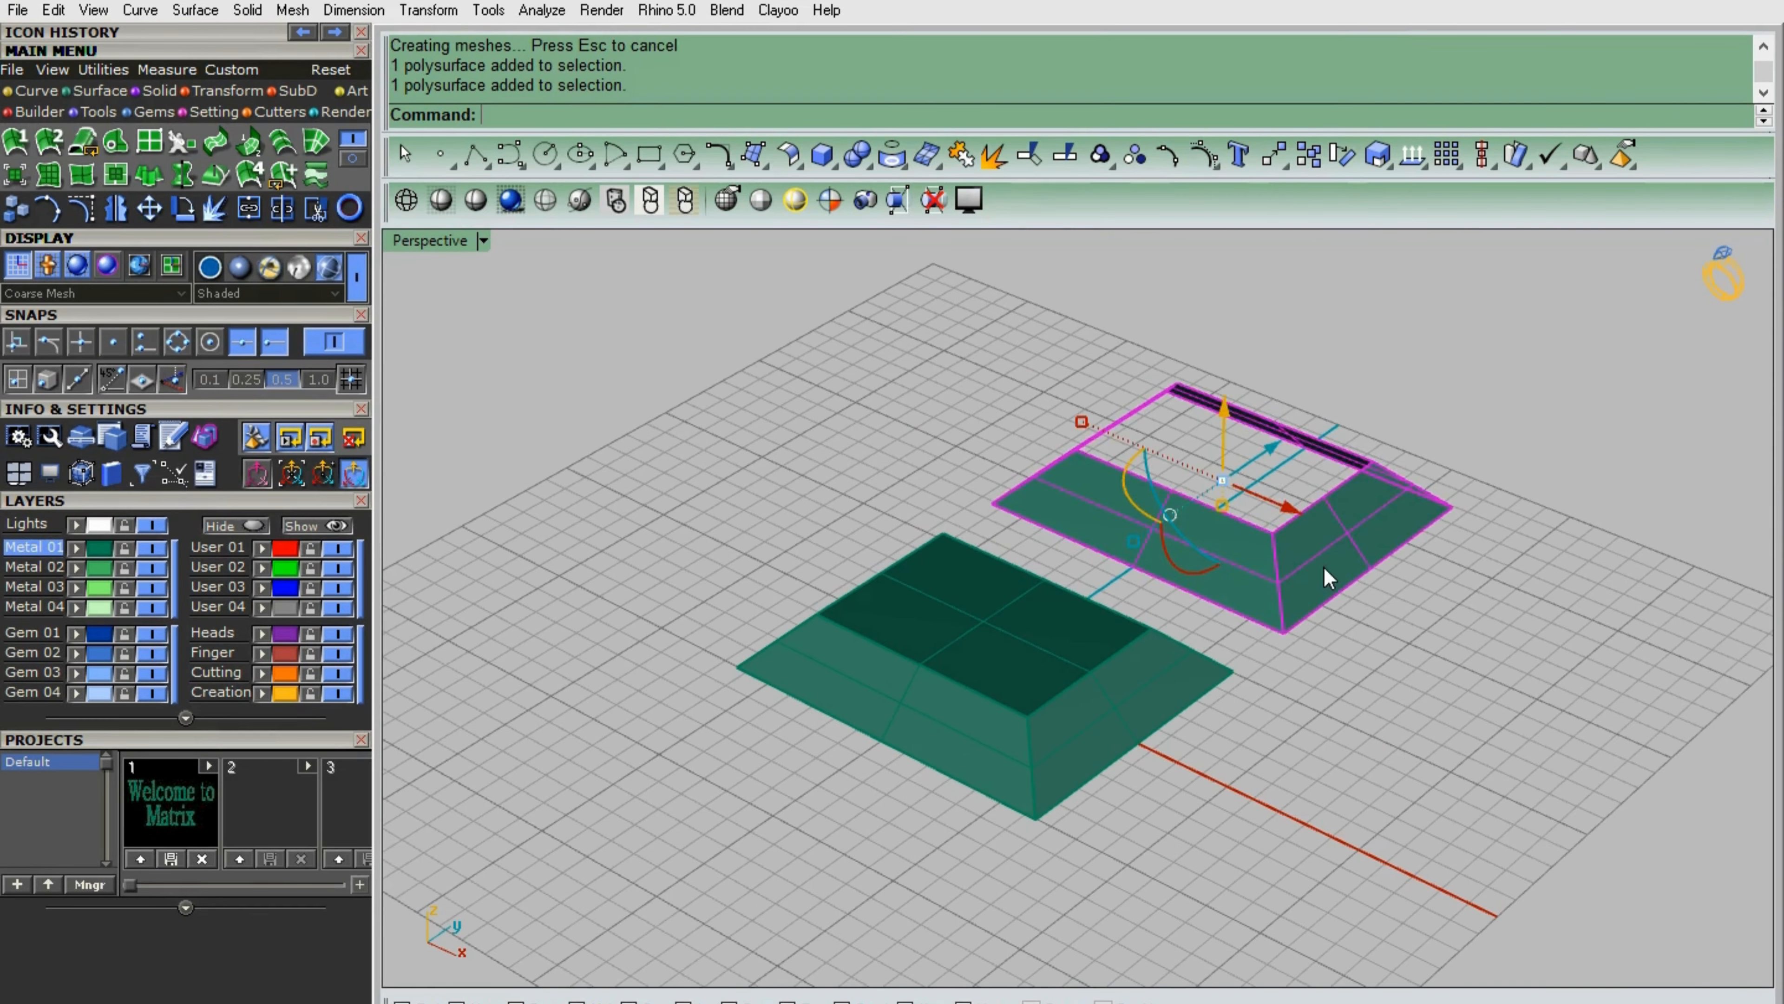
{"action": "key", "text": "Delete"}
{"action": "left_click", "coordinate": [1131, 693]}
{"action": "key", "text": "Delete"}
- Try extruding the rectangle to a point above it as a solid, and undo the extrusion
{"action": "left_click", "coordinate": [149, 175]}
{"action": "left_click", "coordinate": [1194, 702]}
{"action": "right_click", "coordinate": [961, 356]}
{"action": "left_click", "coordinate": [809, 116]}
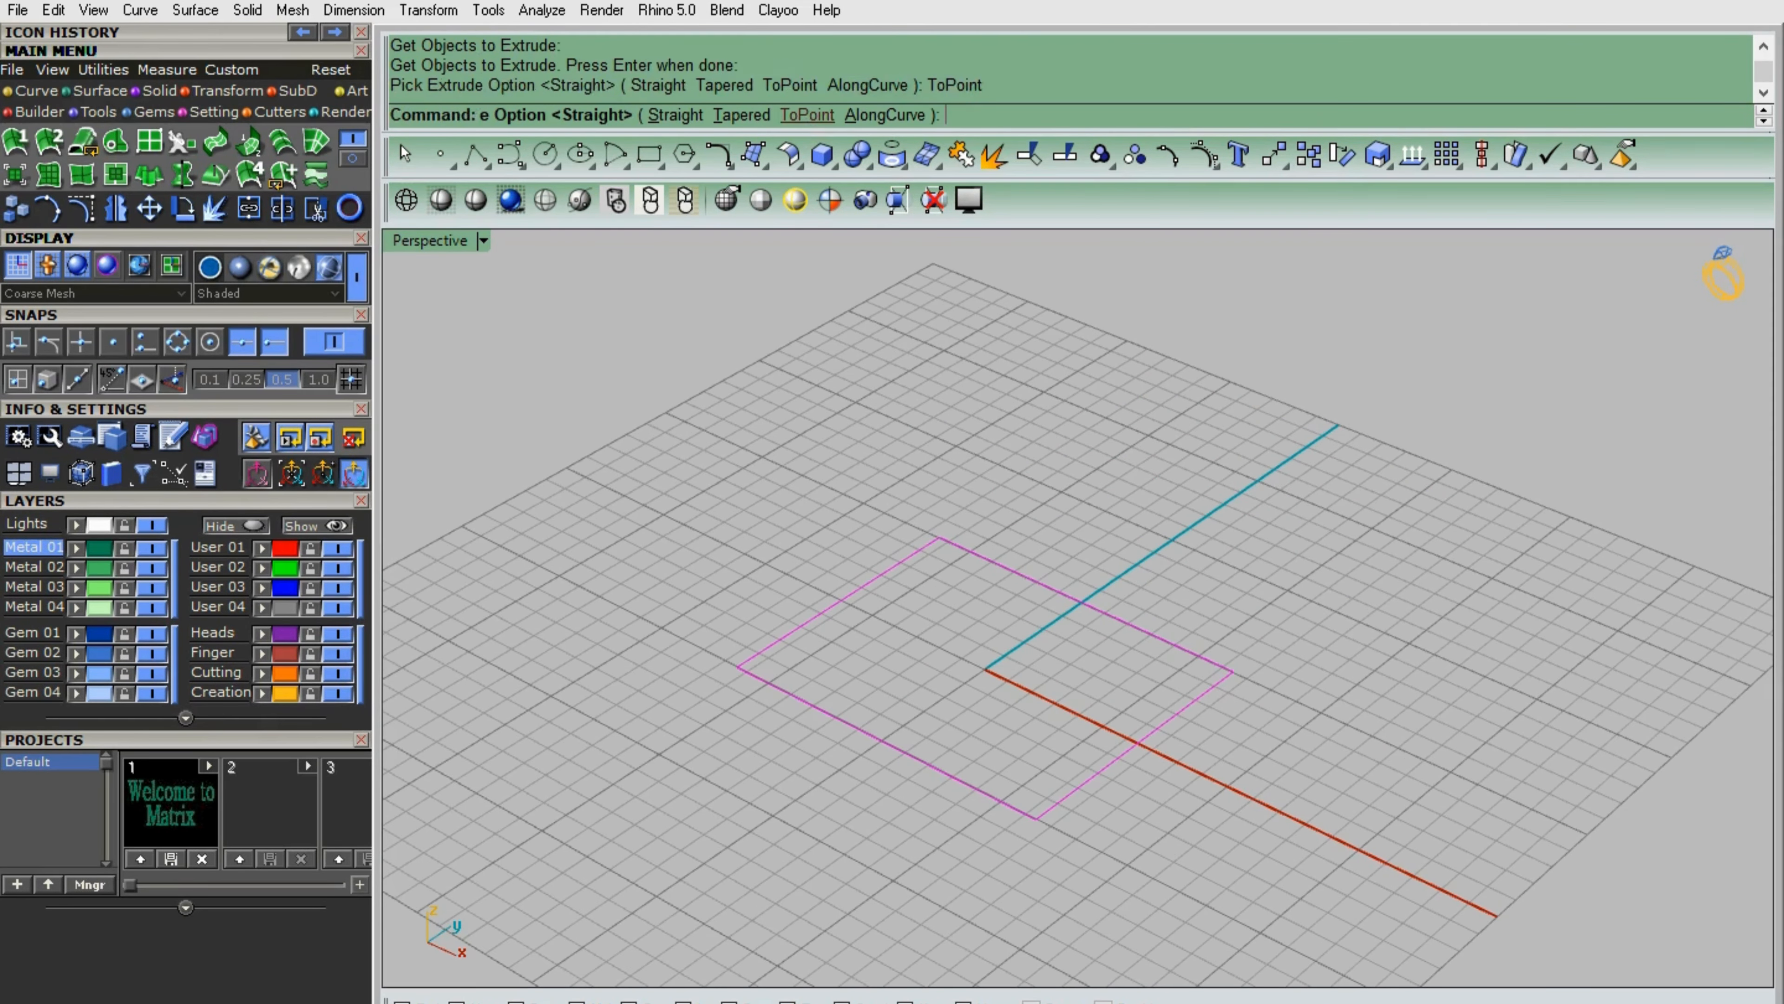
{"action": "left_click", "coordinate": [586, 116]}
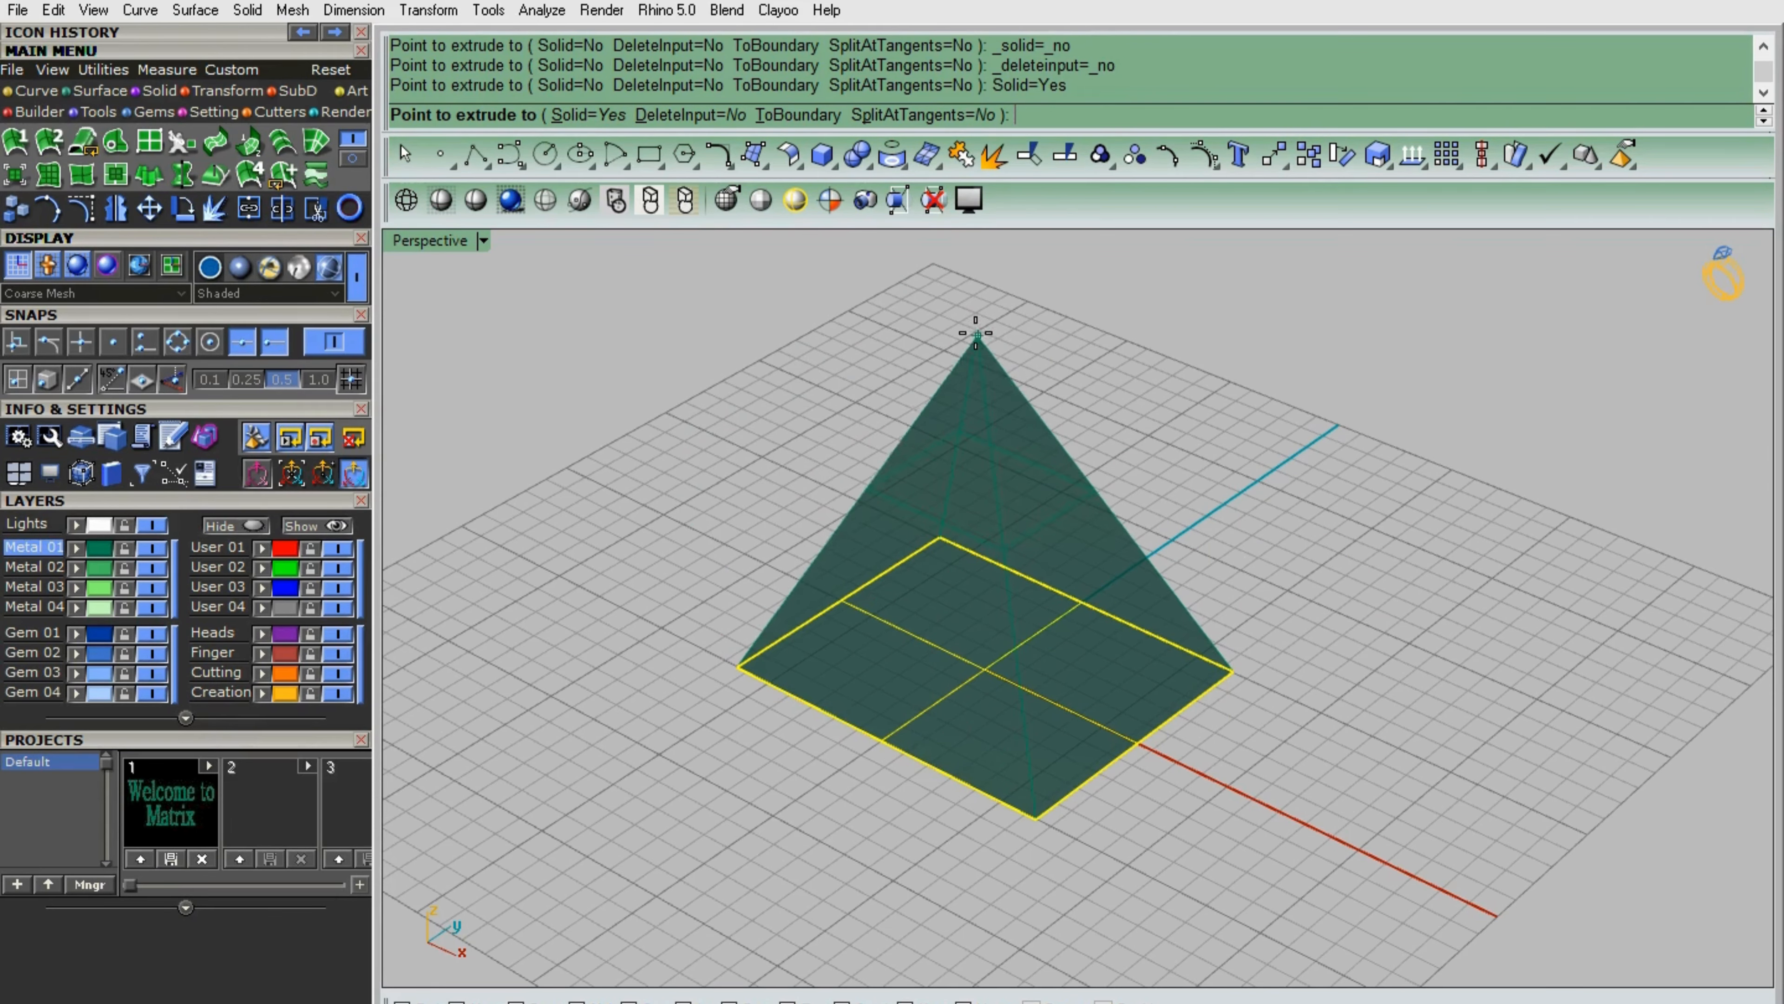
{"action": "left_click", "coordinate": [987, 334]}
{"action": "left_click", "coordinate": [1249, 622]}
{"action": "right_click_drag", "start_coordinate": [1249, 622], "coordinate": [1196, 609]}
{"action": "key", "text": "ctrl+z"}
- Extrude the rectangle to a point above its centre without Solid, and move the pyramid aside along the Y axis
{"action": "key", "text": "Return"}
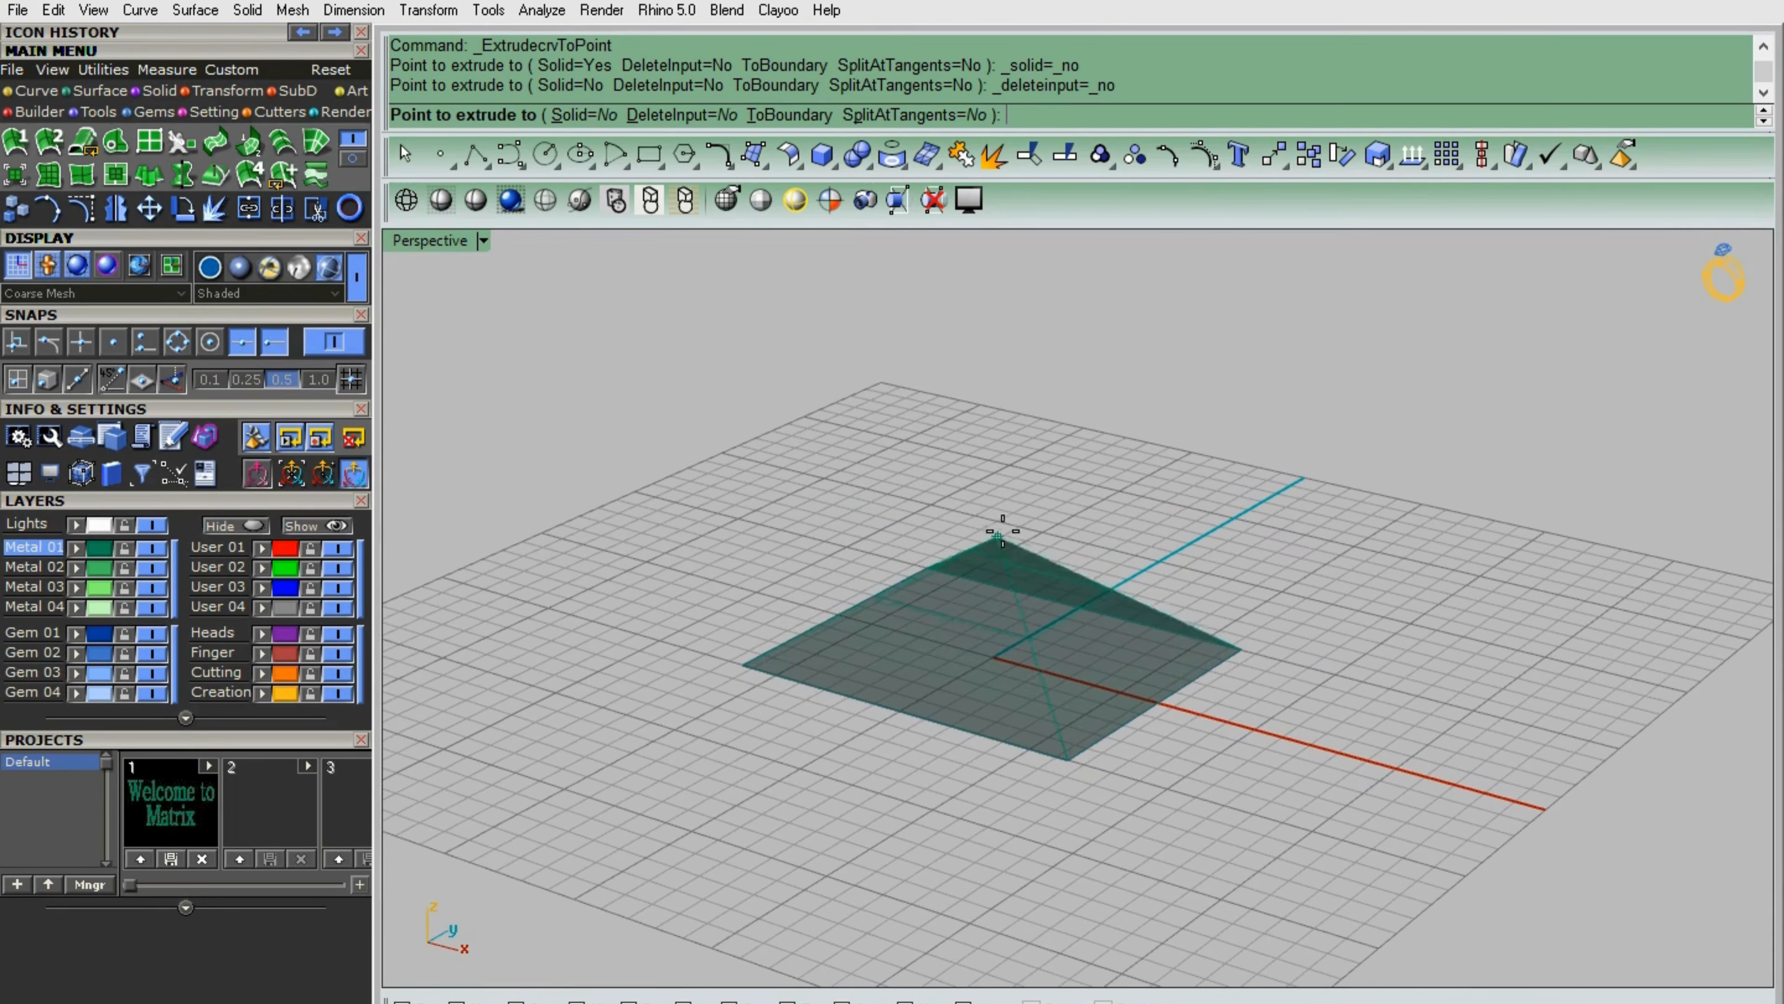
{"action": "double_click", "coordinate": [430, 240]}
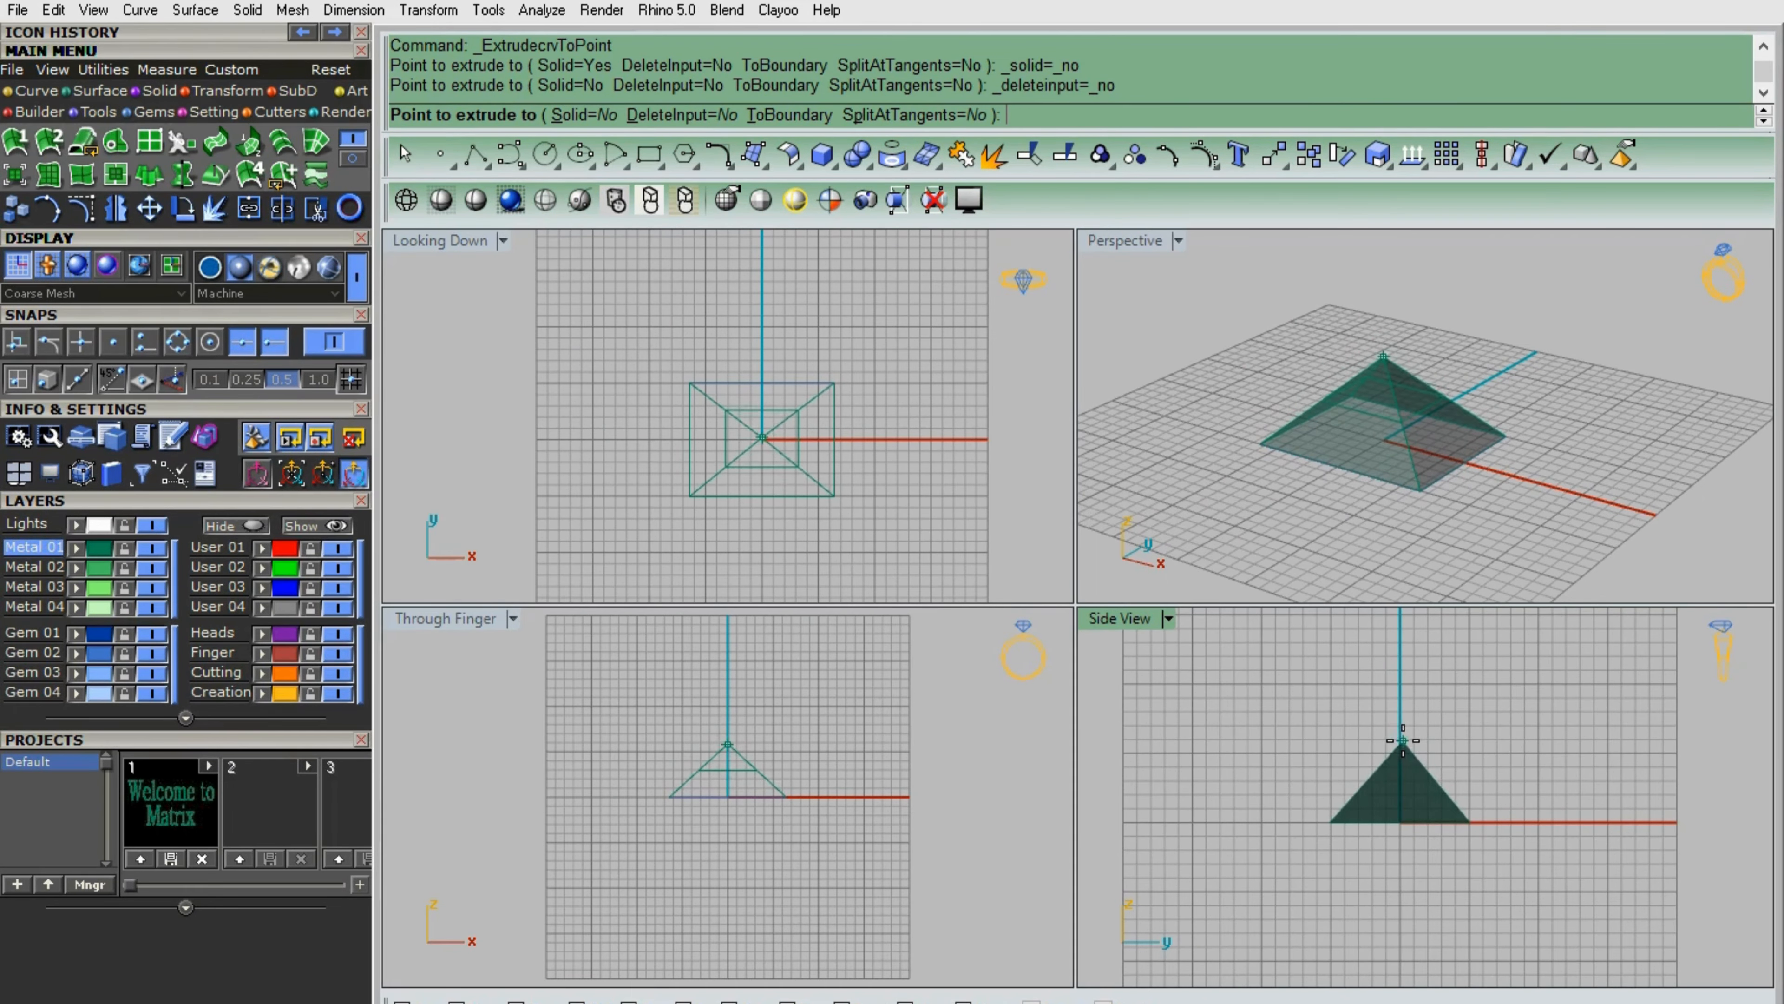
{"action": "left_click", "coordinate": [1433, 749]}
{"action": "left_click", "coordinate": [1570, 585]}
{"action": "right_click_drag", "start_coordinate": [1569, 586], "coordinate": [1546, 591]}
{"action": "left_click", "coordinate": [1414, 403]}
{"action": "left_click_drag", "start_coordinate": [1456, 368], "coordinate": [1616, 263]}
- Extrude the rectangle as a solid to an off-centre point, placing the apex above its edge in the Side View
{"action": "left_click", "coordinate": [1431, 468]}
{"action": "left_click", "coordinate": [1449, 483]}
{"action": "key", "text": "Return"}
{"action": "left_click", "coordinate": [559, 115]}
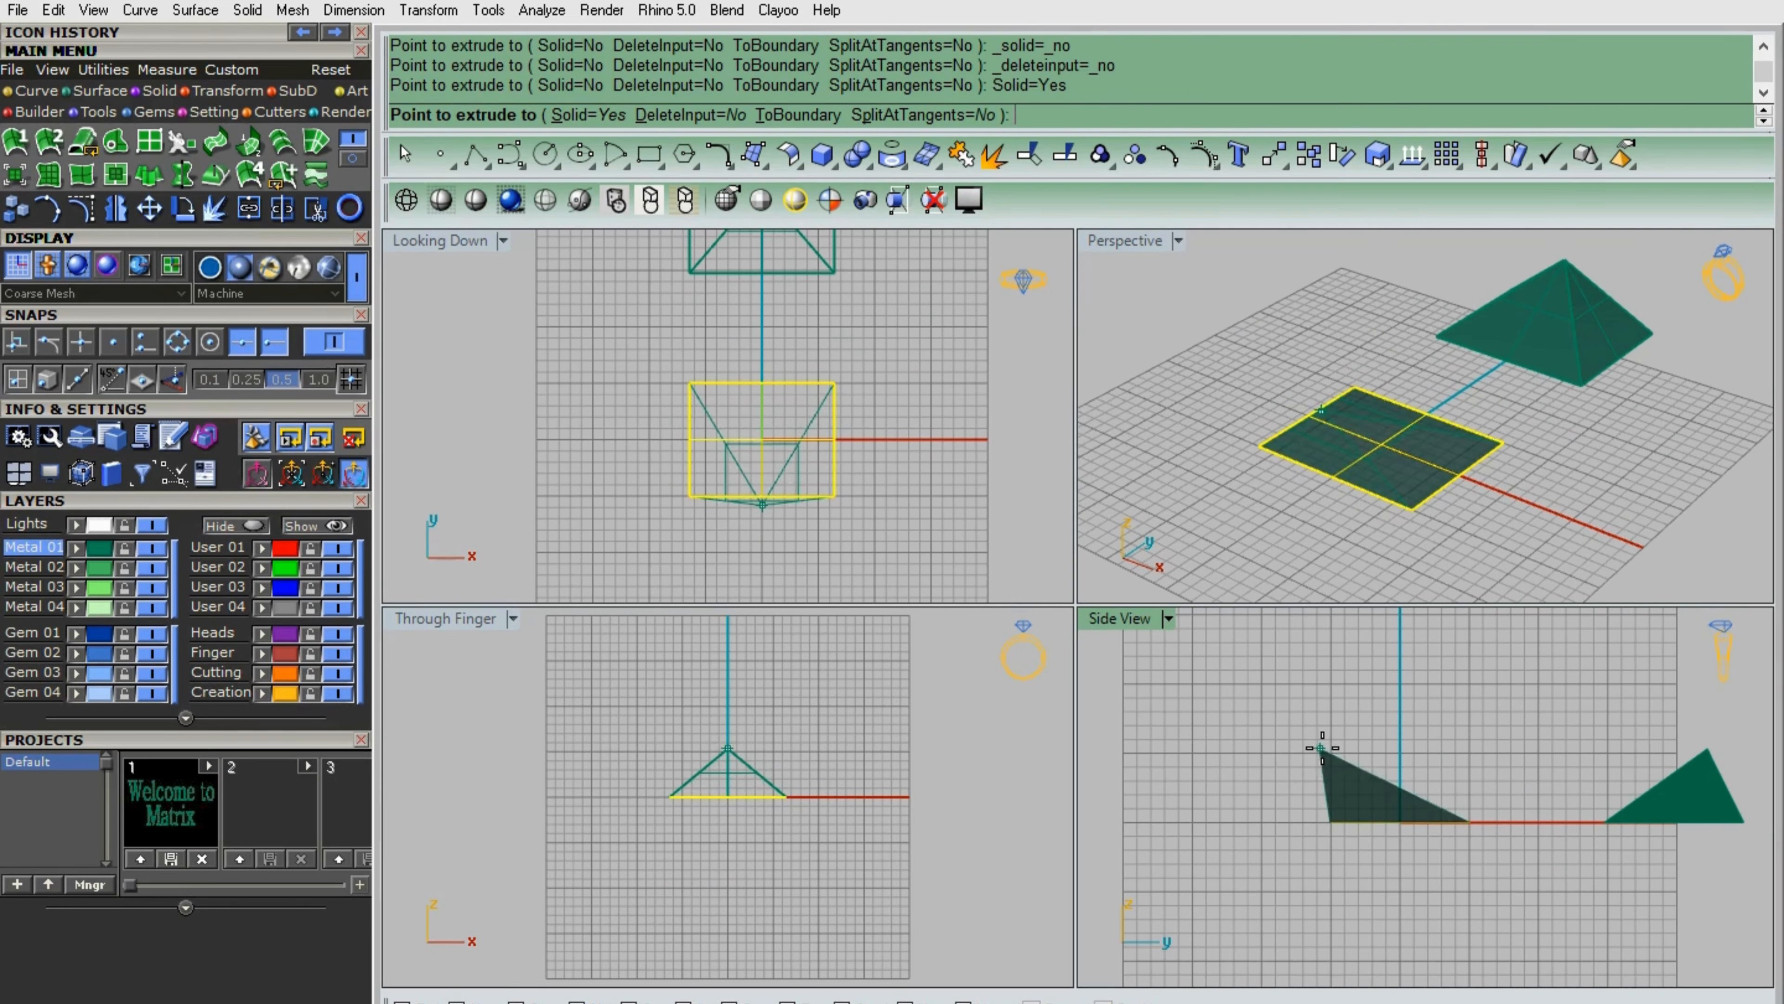
{"action": "left_click", "coordinate": [1324, 749]}
{"action": "left_click", "coordinate": [1550, 504]}
{"action": "left_click", "coordinate": [1550, 503]}
{"action": "right_click_drag", "start_coordinate": [1550, 503], "coordinate": [1557, 591]}
- Delete both point extrusions and maximize the Perspective view with only the rectangle left
{"action": "double_click", "coordinate": [1133, 241]}
{"action": "right_click_drag", "start_coordinate": [1300, 710], "coordinate": [1263, 768]}
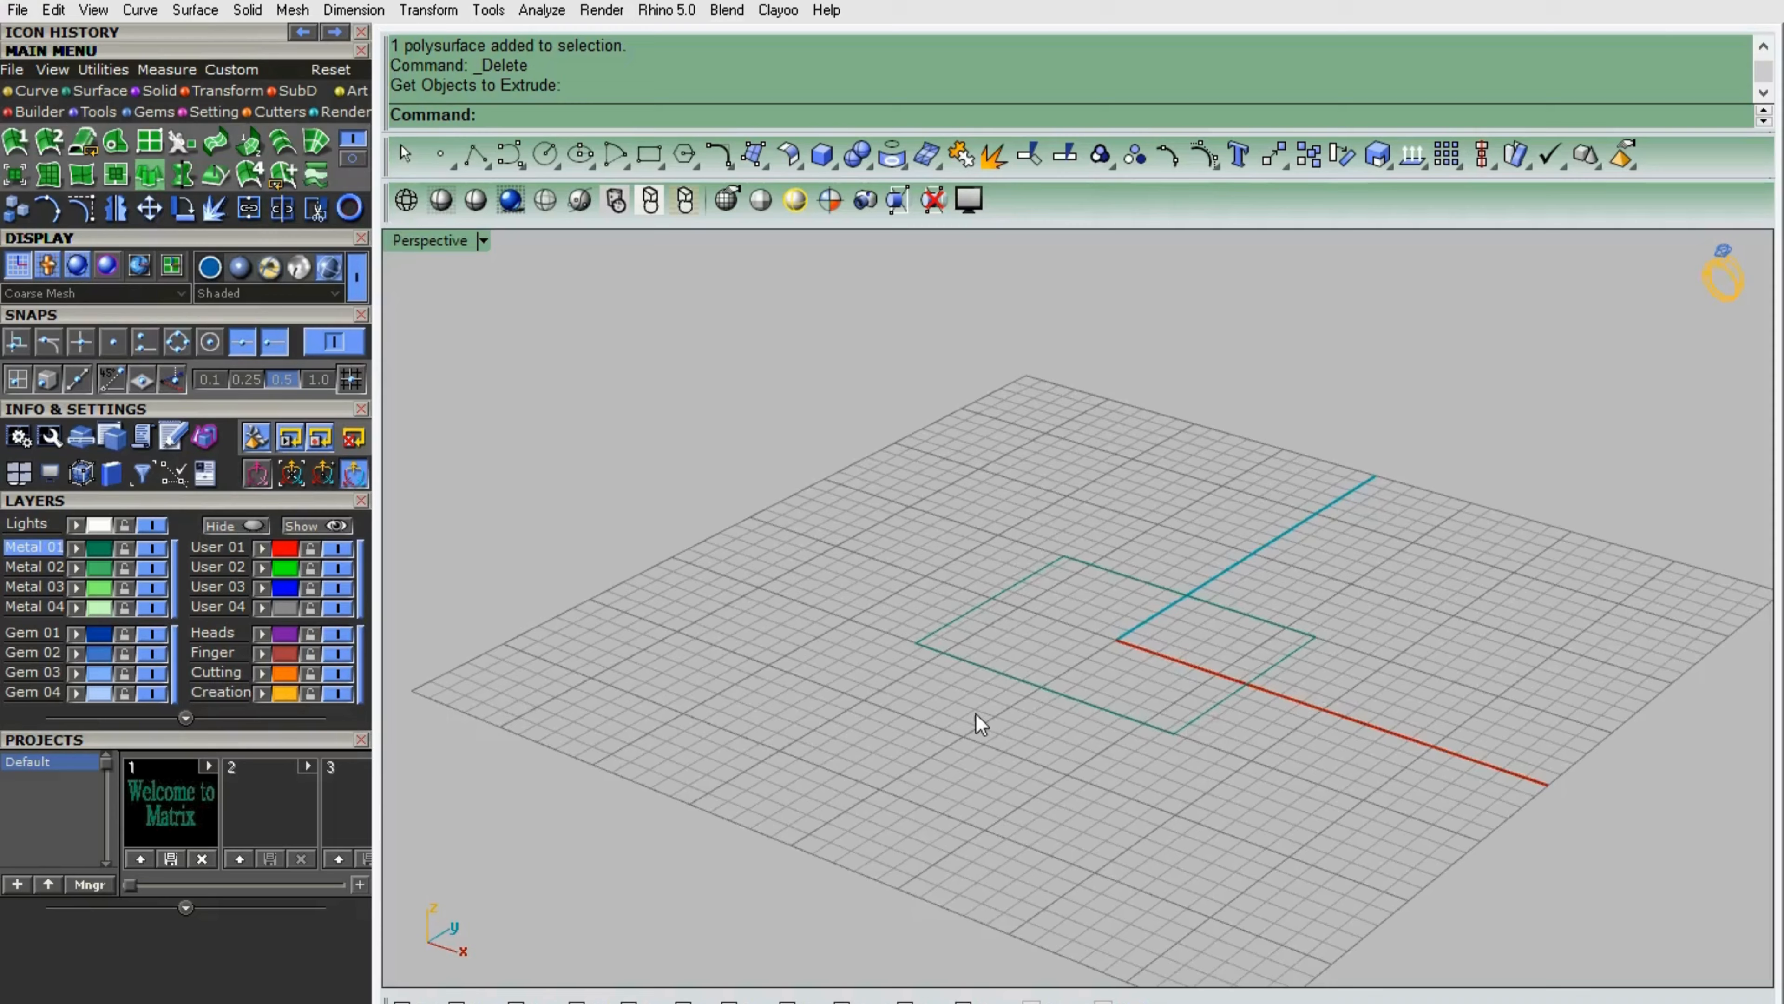
{"action": "right_click_drag", "start_coordinate": [976, 722], "coordinate": [984, 492]}
{"action": "left_click", "coordinate": [1120, 596]}
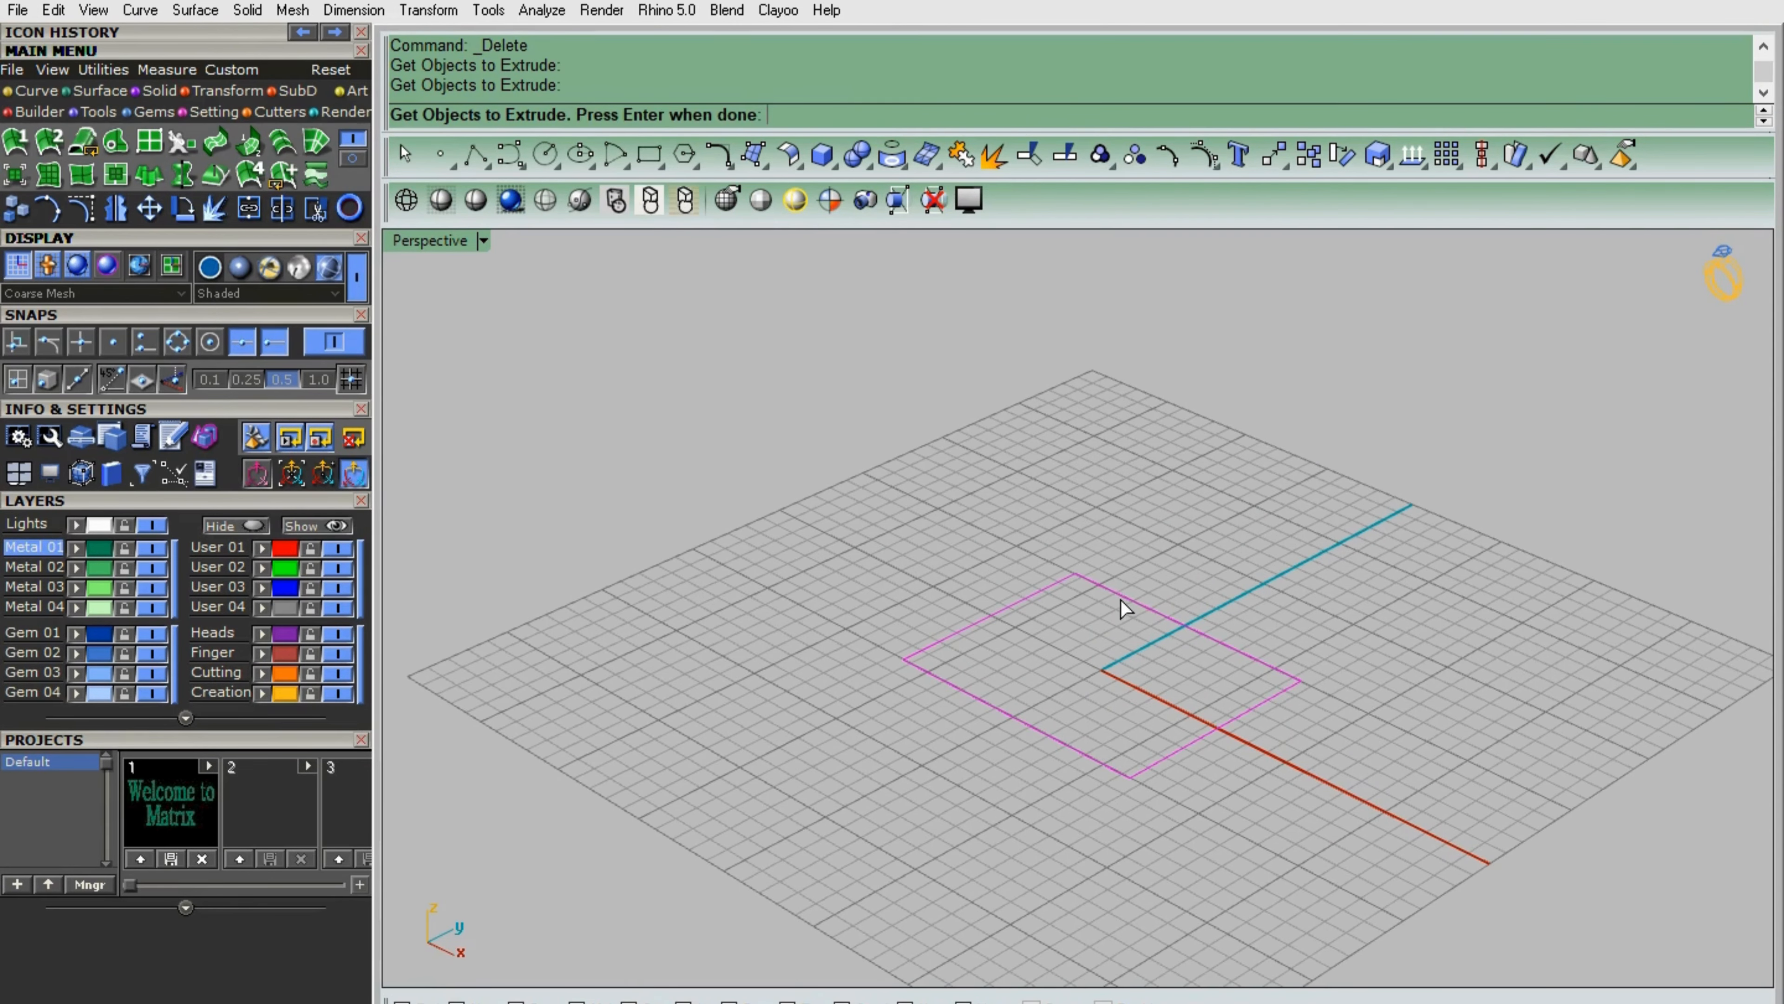
{"action": "key", "text": "Return"}
{"action": "left_click", "coordinate": [890, 115]}
{"action": "key", "text": "Escape"}
{"action": "key", "text": "Escape"}
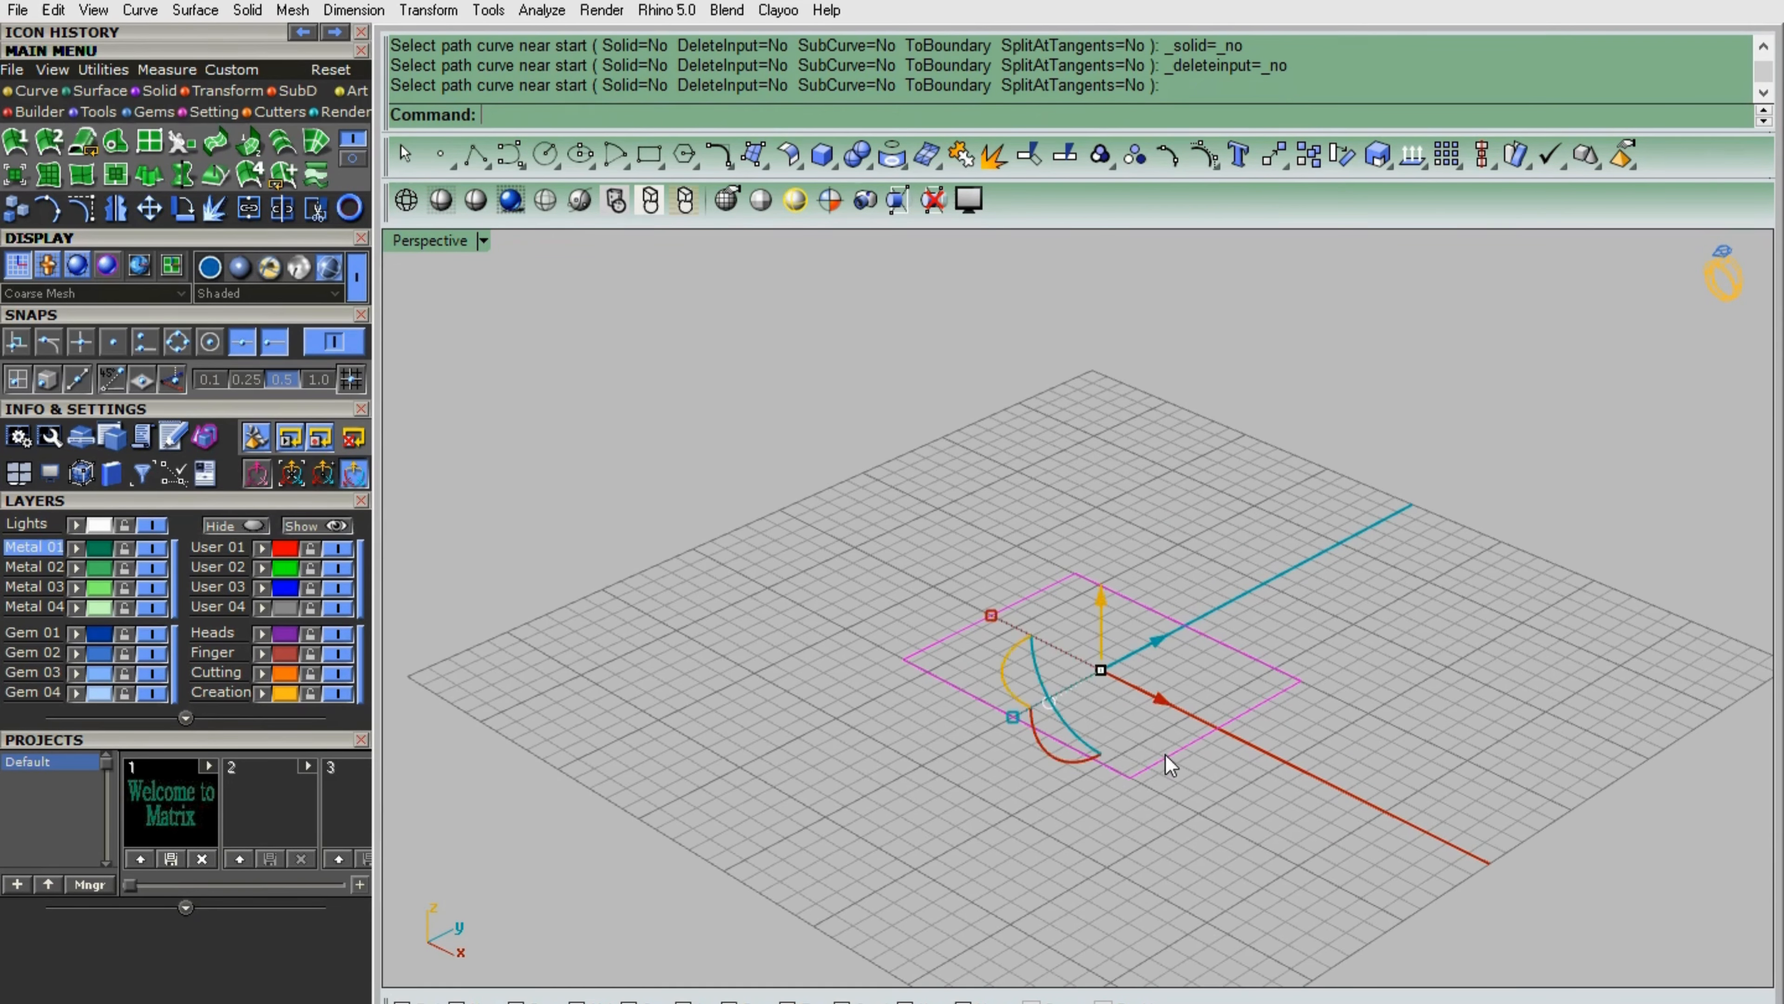
- Draw a wavy interpolated curve rising from the origin in the Through Finger view
{"action": "left_click", "coordinate": [18, 93]}
{"action": "left_click", "coordinate": [83, 144]}
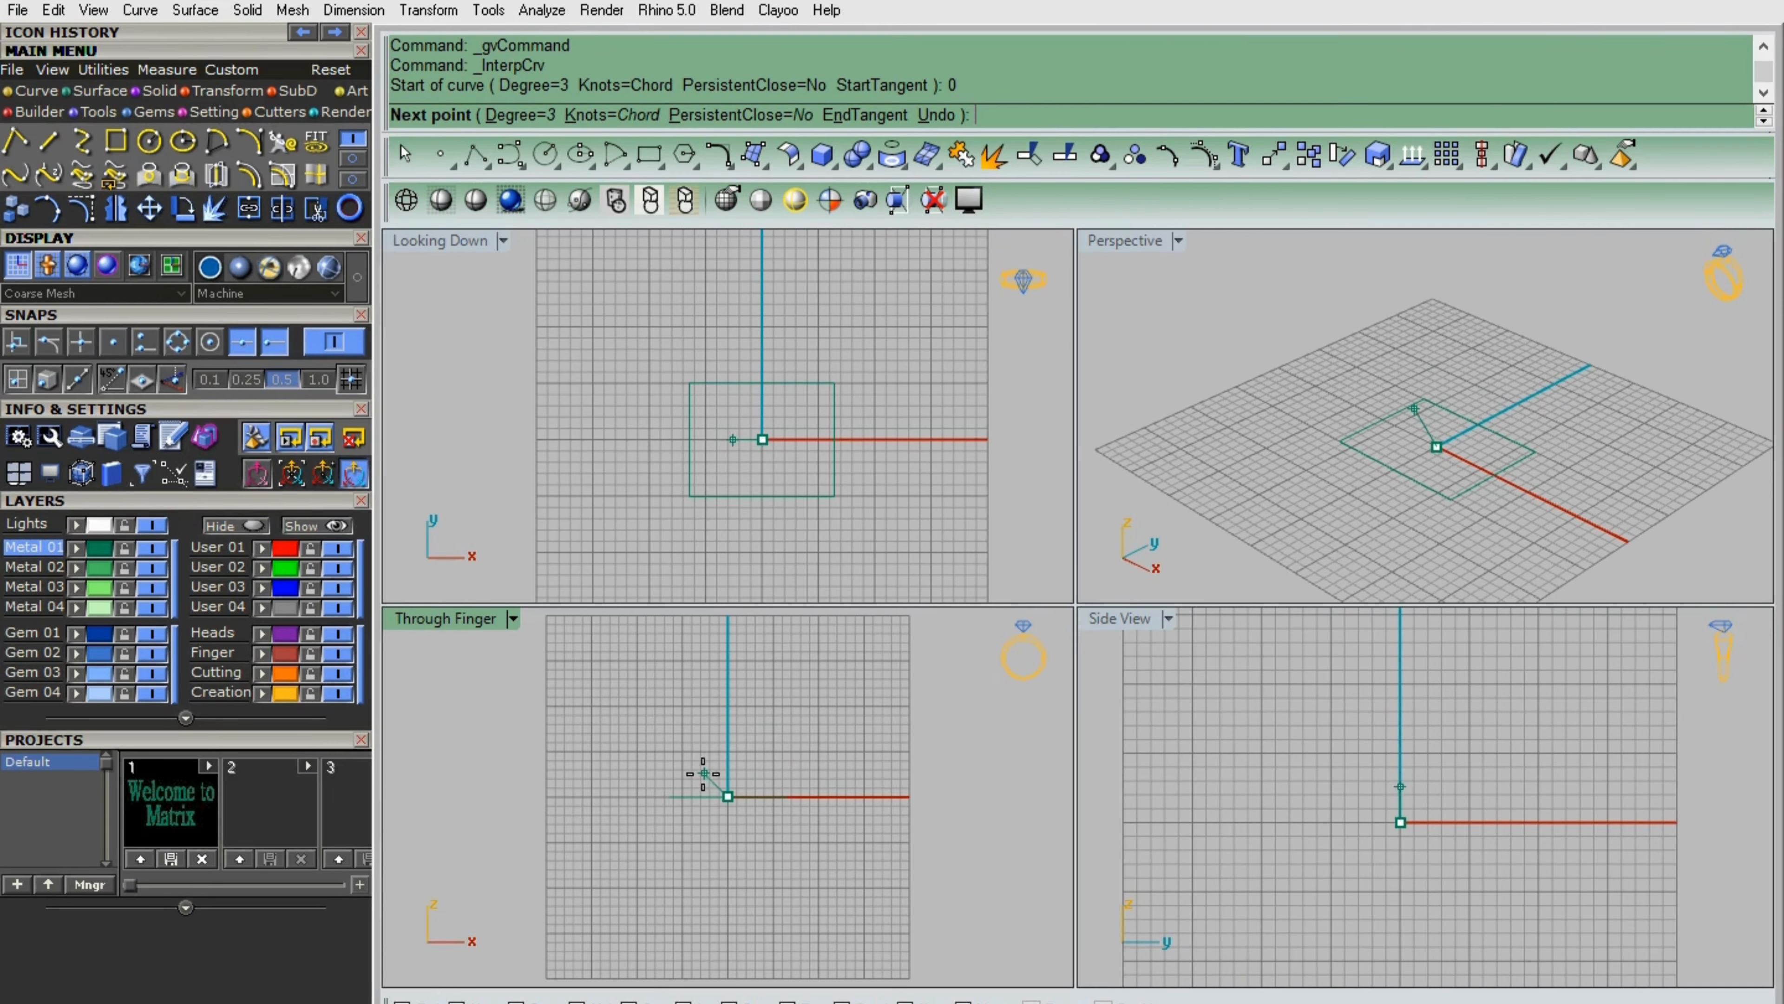
{"action": "left_click", "coordinate": [728, 766]}
{"action": "left_click", "coordinate": [734, 740]}
{"action": "left_click", "coordinate": [719, 716]}
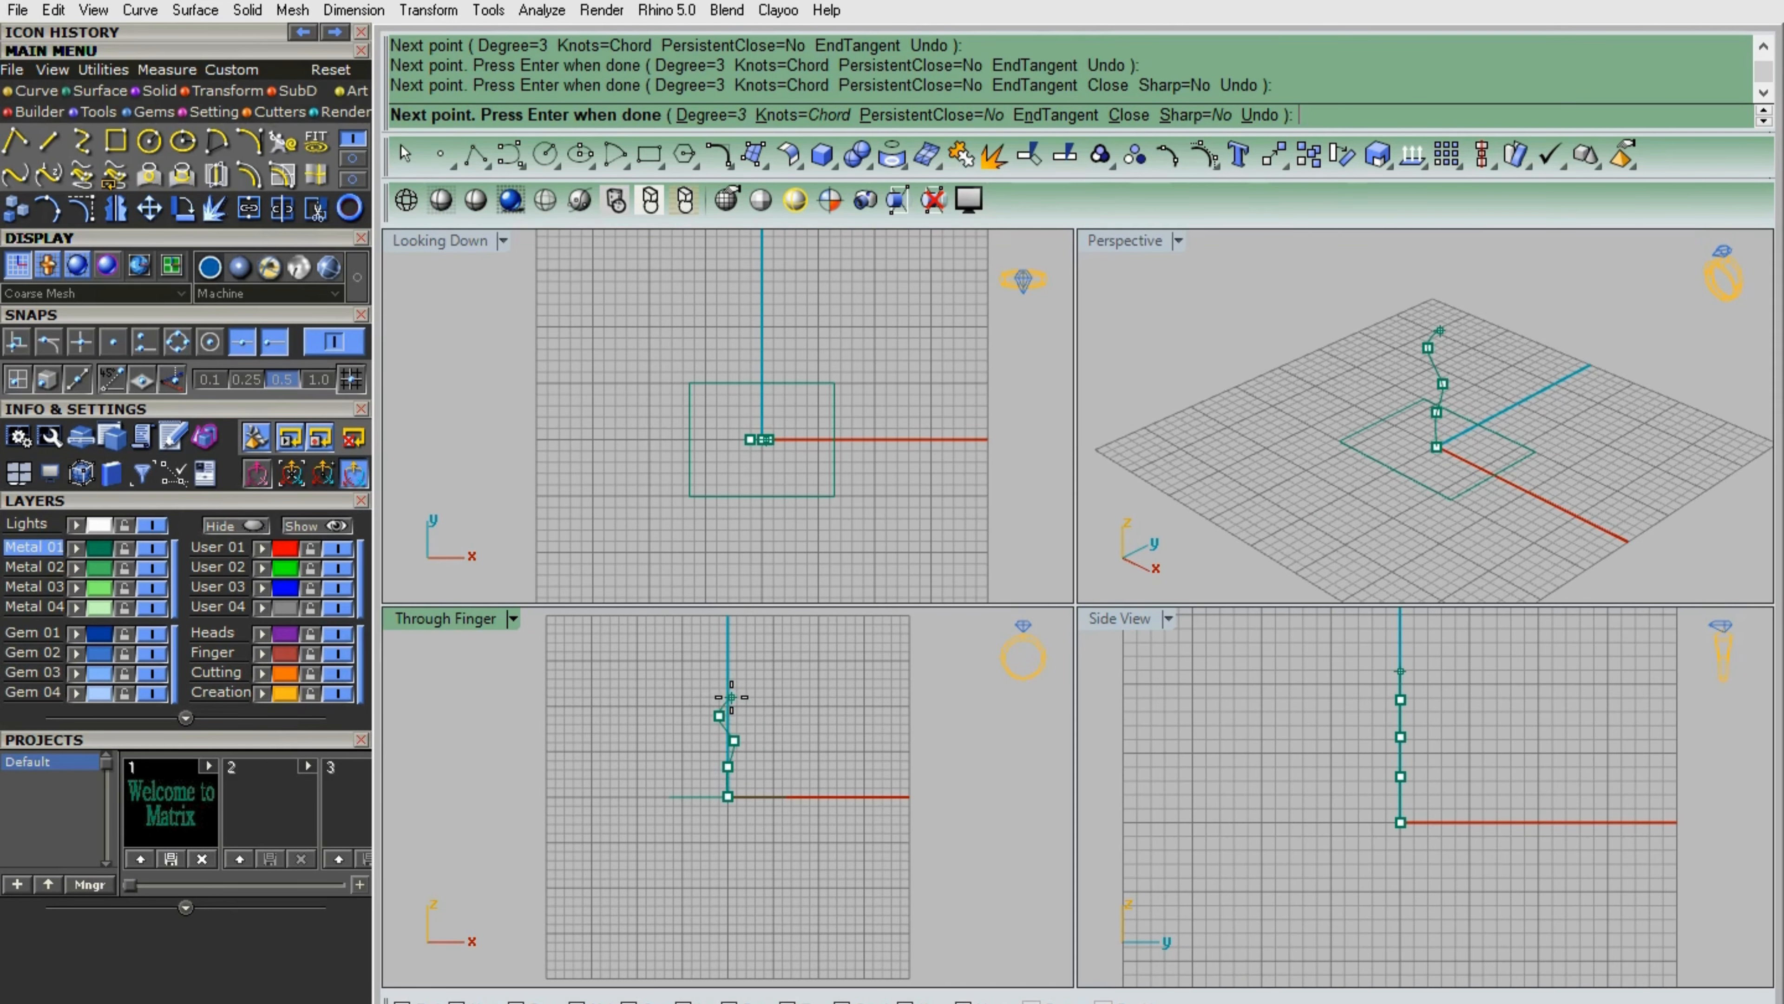
{"action": "left_click", "coordinate": [721, 663]}
{"action": "key", "text": "Return"}
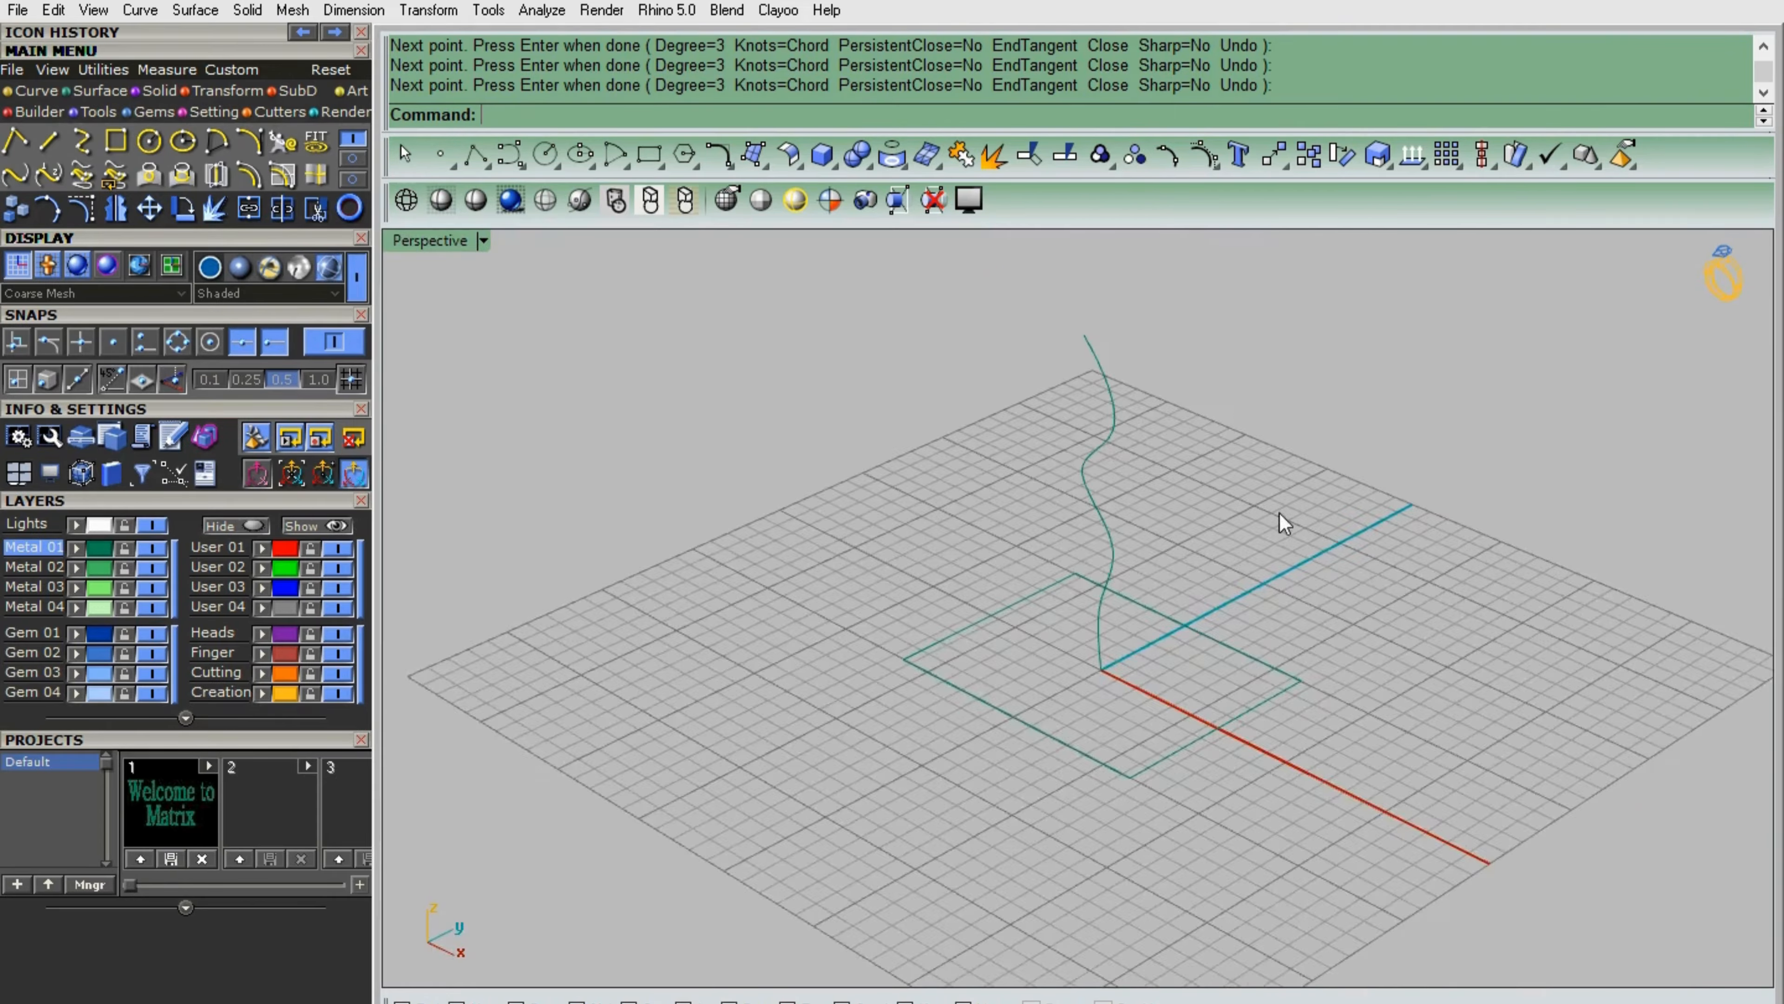
- Extrude the rectangle along the wavy path curve as an open surface without Solid
{"action": "left_click", "coordinate": [122, 92]}
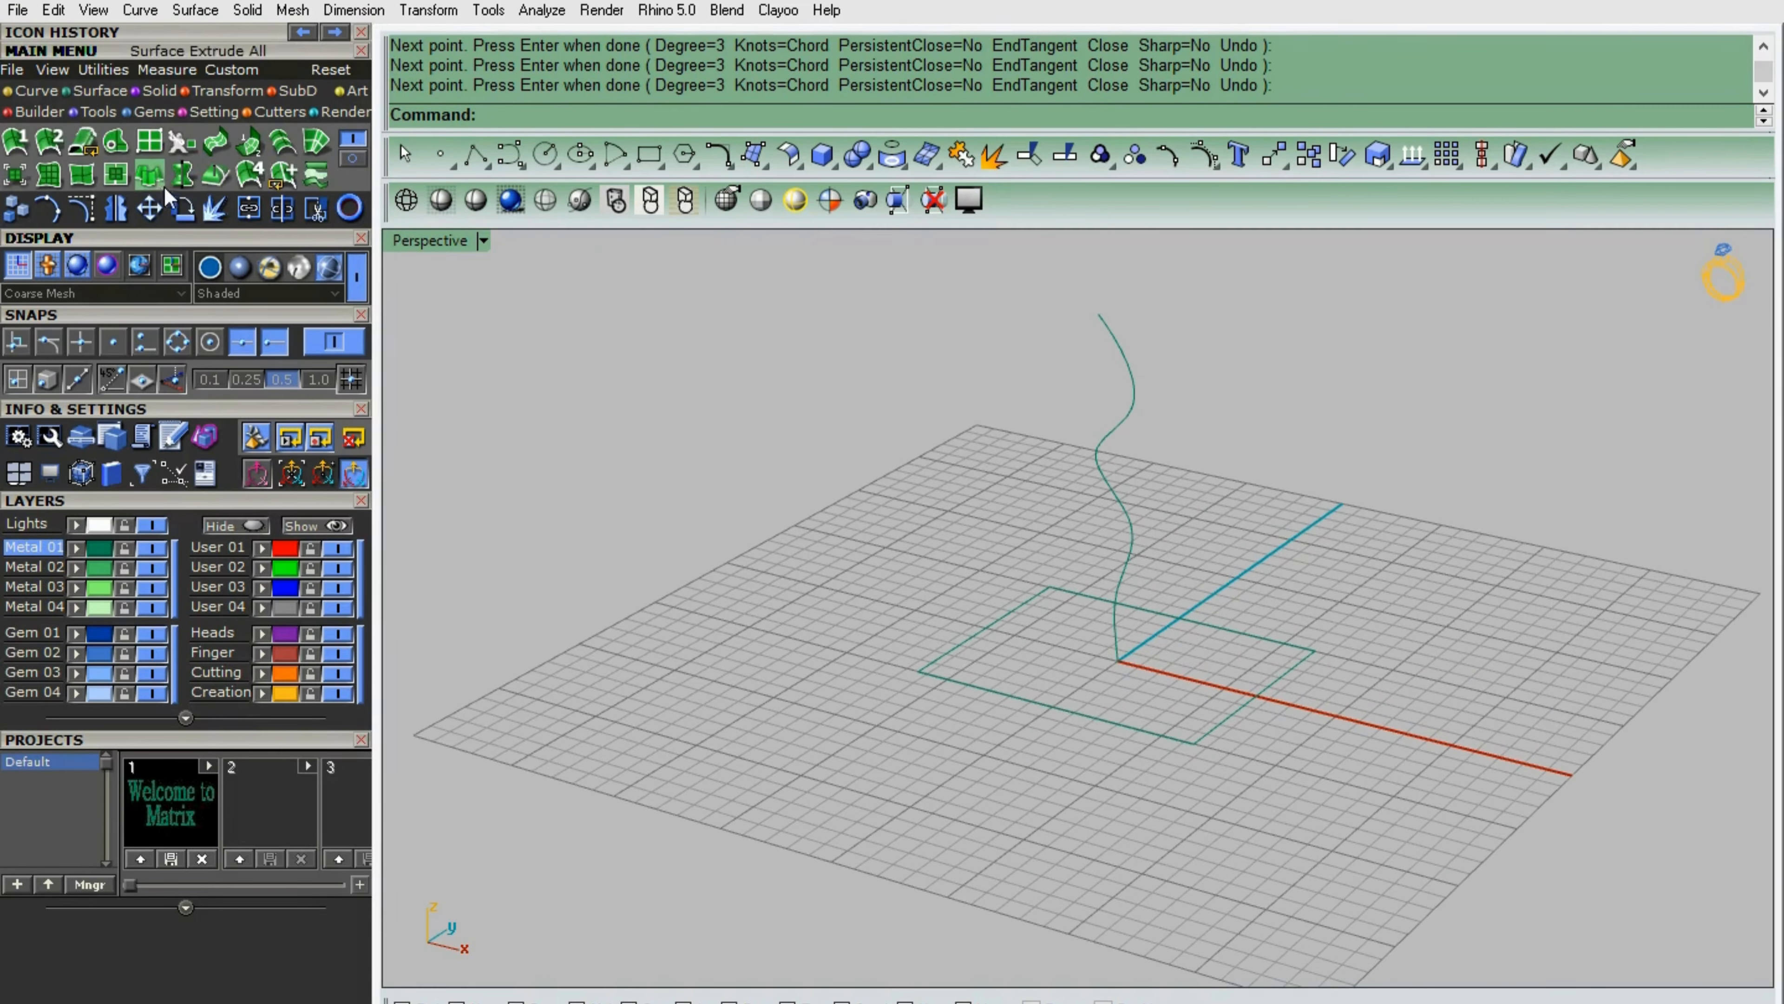
{"action": "left_click", "coordinate": [153, 176]}
{"action": "left_click", "coordinate": [1231, 712]}
{"action": "right_click", "coordinate": [1231, 710]}
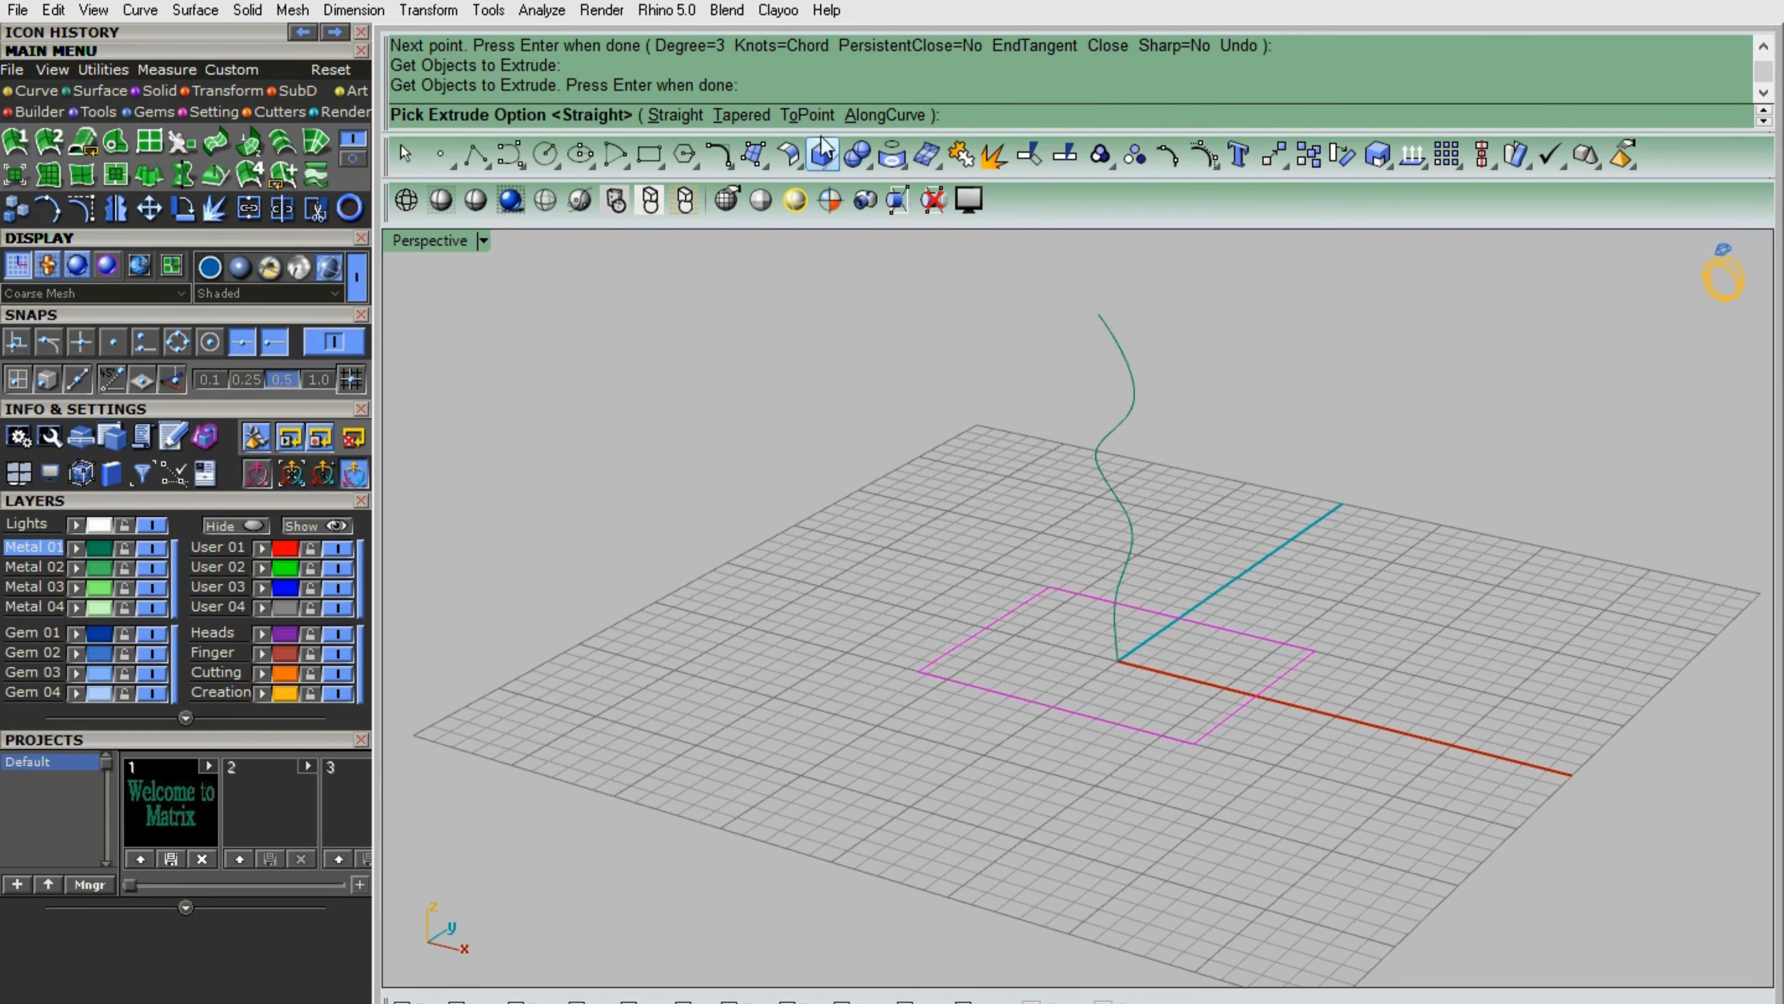
{"action": "left_click", "coordinate": [863, 117]}
{"action": "left_click", "coordinate": [1115, 652]}
{"action": "left_click", "coordinate": [1403, 429]}
{"action": "right_click_drag", "start_coordinate": [1403, 430], "coordinate": [1335, 366]}
{"action": "scroll", "coordinate": [1274, 586], "scroll_direction": "down", "scroll_amount": 3}
{"action": "right_click_drag", "start_coordinate": [1274, 586], "coordinate": [1328, 626]}
- Move the open wavy extrusion along the Y axis, away from the rectangle and path curve
{"action": "left_click", "coordinate": [1215, 496]}
{"action": "left_click_drag", "start_coordinate": [1181, 474], "coordinate": [1359, 339]}
{"action": "left_click", "coordinate": [1193, 676]}
{"action": "scroll", "coordinate": [1264, 535], "scroll_direction": "down", "scroll_amount": 4}
{"action": "right_click_drag", "start_coordinate": [1262, 516], "coordinate": [1266, 582]}
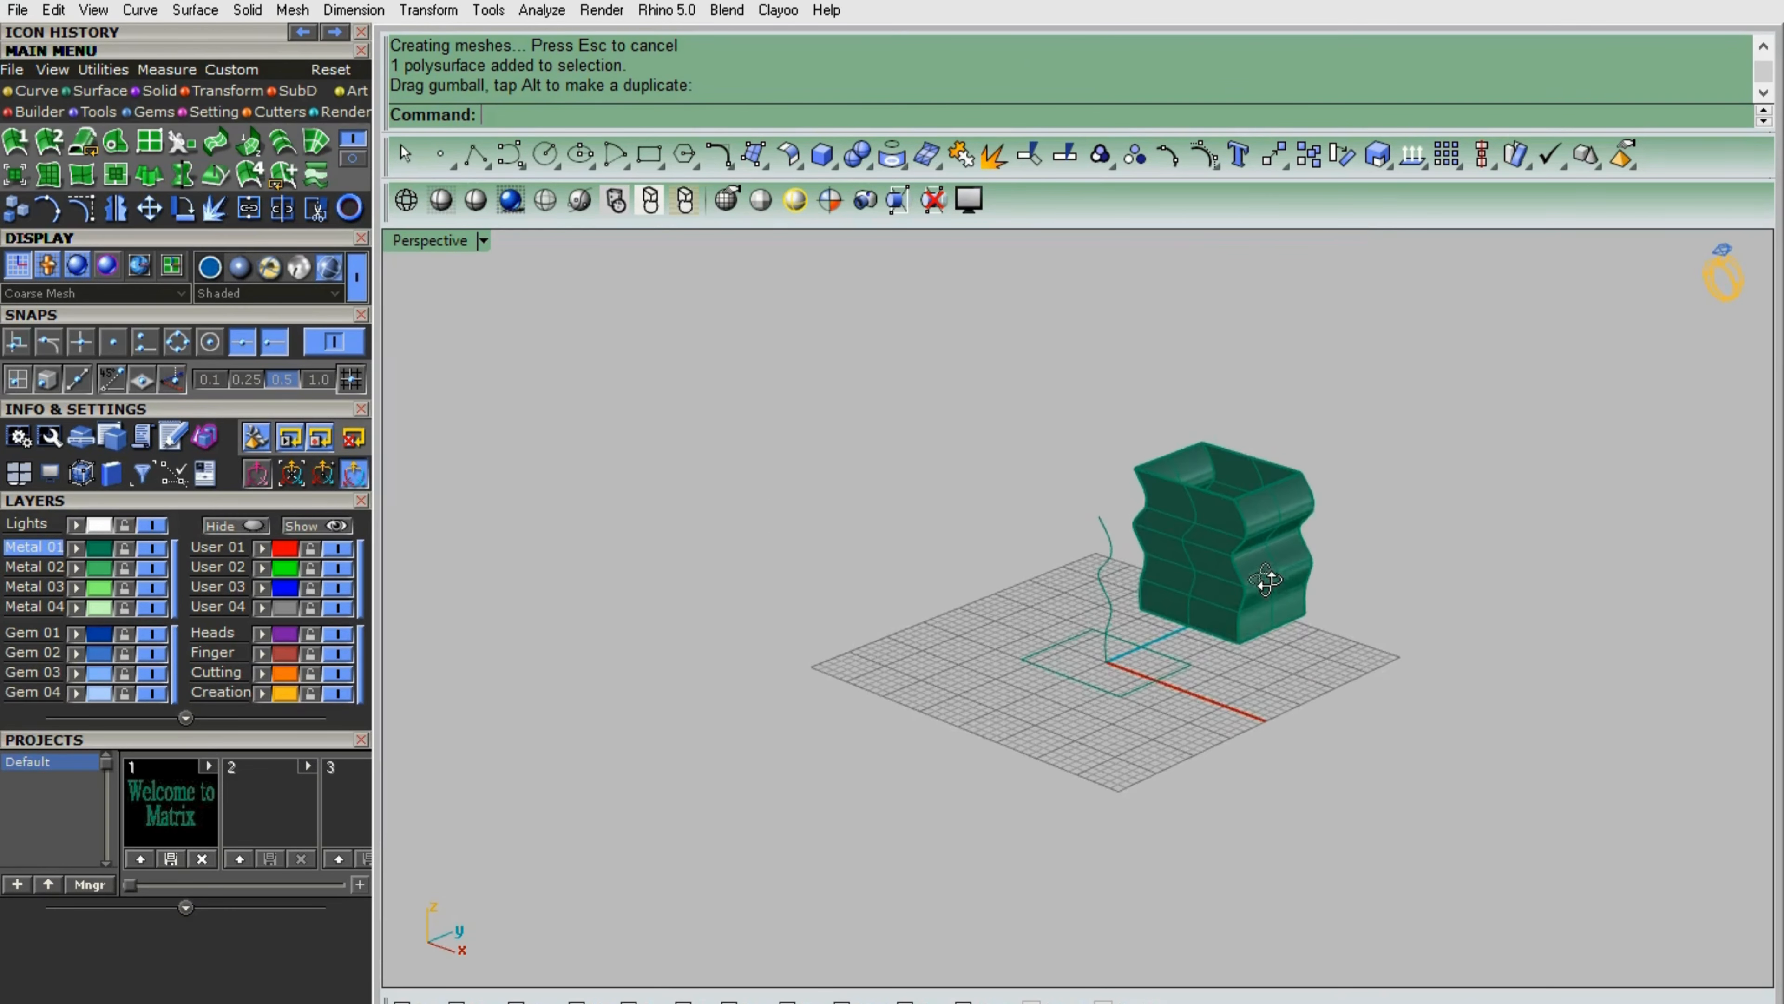
- Extrude the rectangle along the same wavy curve with Solid=Yes and compare it with the open extrusion
{"action": "scroll", "coordinate": [1267, 582], "scroll_direction": "up", "scroll_amount": 2}
{"action": "right_click", "coordinate": [888, 440]}
{"action": "left_click", "coordinate": [1116, 728]}
{"action": "right_click", "coordinate": [1132, 713]}
{"action": "scroll", "coordinate": [1129, 707], "scroll_direction": "up", "scroll_amount": 2}
{"action": "left_click", "coordinate": [638, 115]}
{"action": "left_click", "coordinate": [1099, 696]}
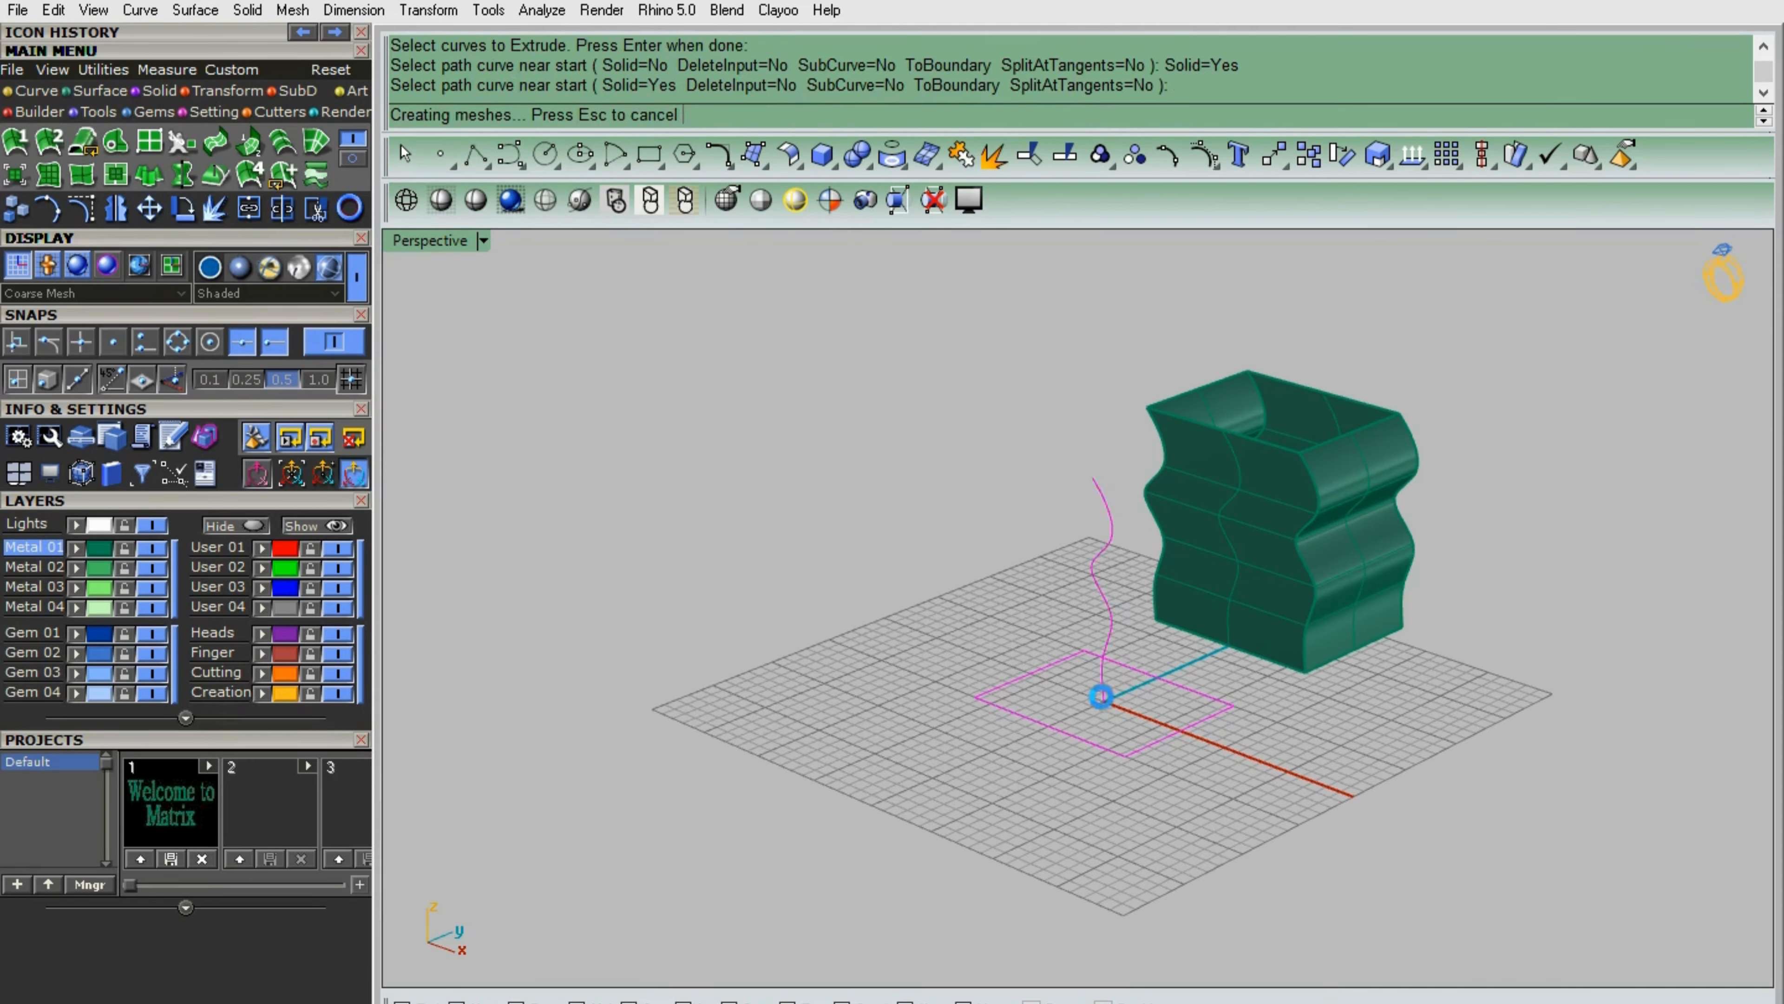
{"action": "right_click_drag", "start_coordinate": [1198, 382], "coordinate": [1136, 617]}
{"action": "scroll", "coordinate": [1135, 617], "scroll_direction": "down", "scroll_amount": 3}
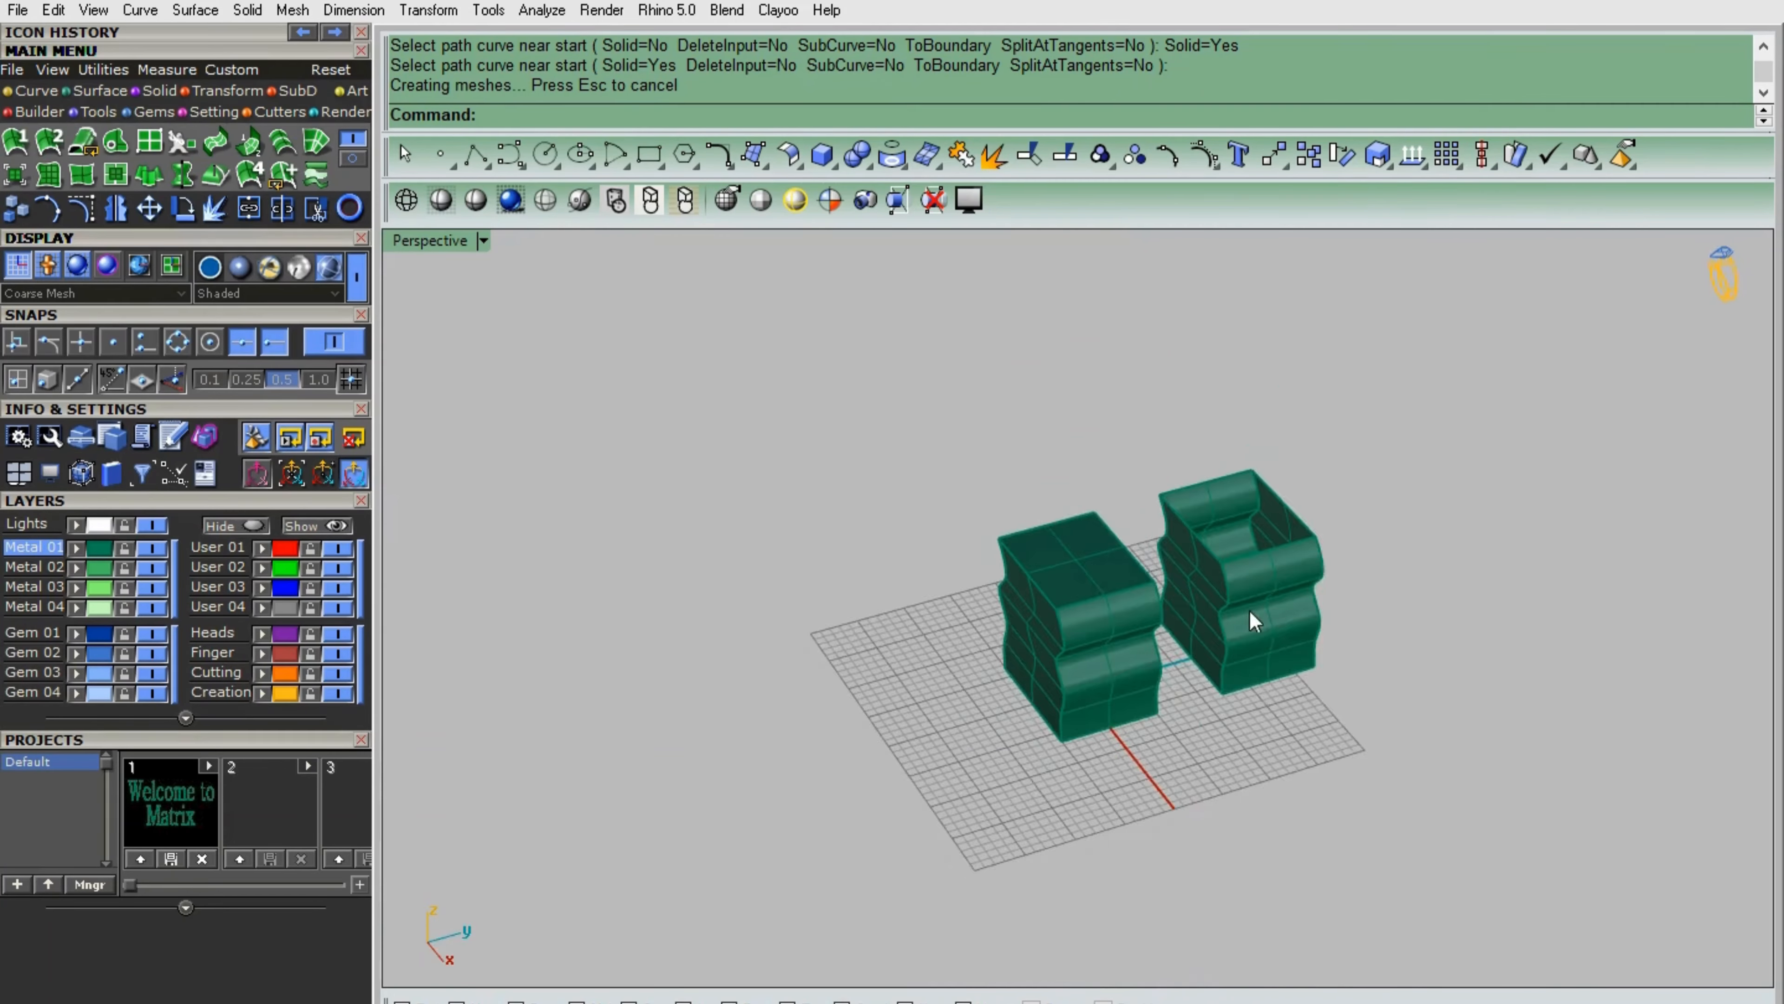
{"action": "scroll", "coordinate": [944, 638], "scroll_direction": "up", "scroll_amount": 5}
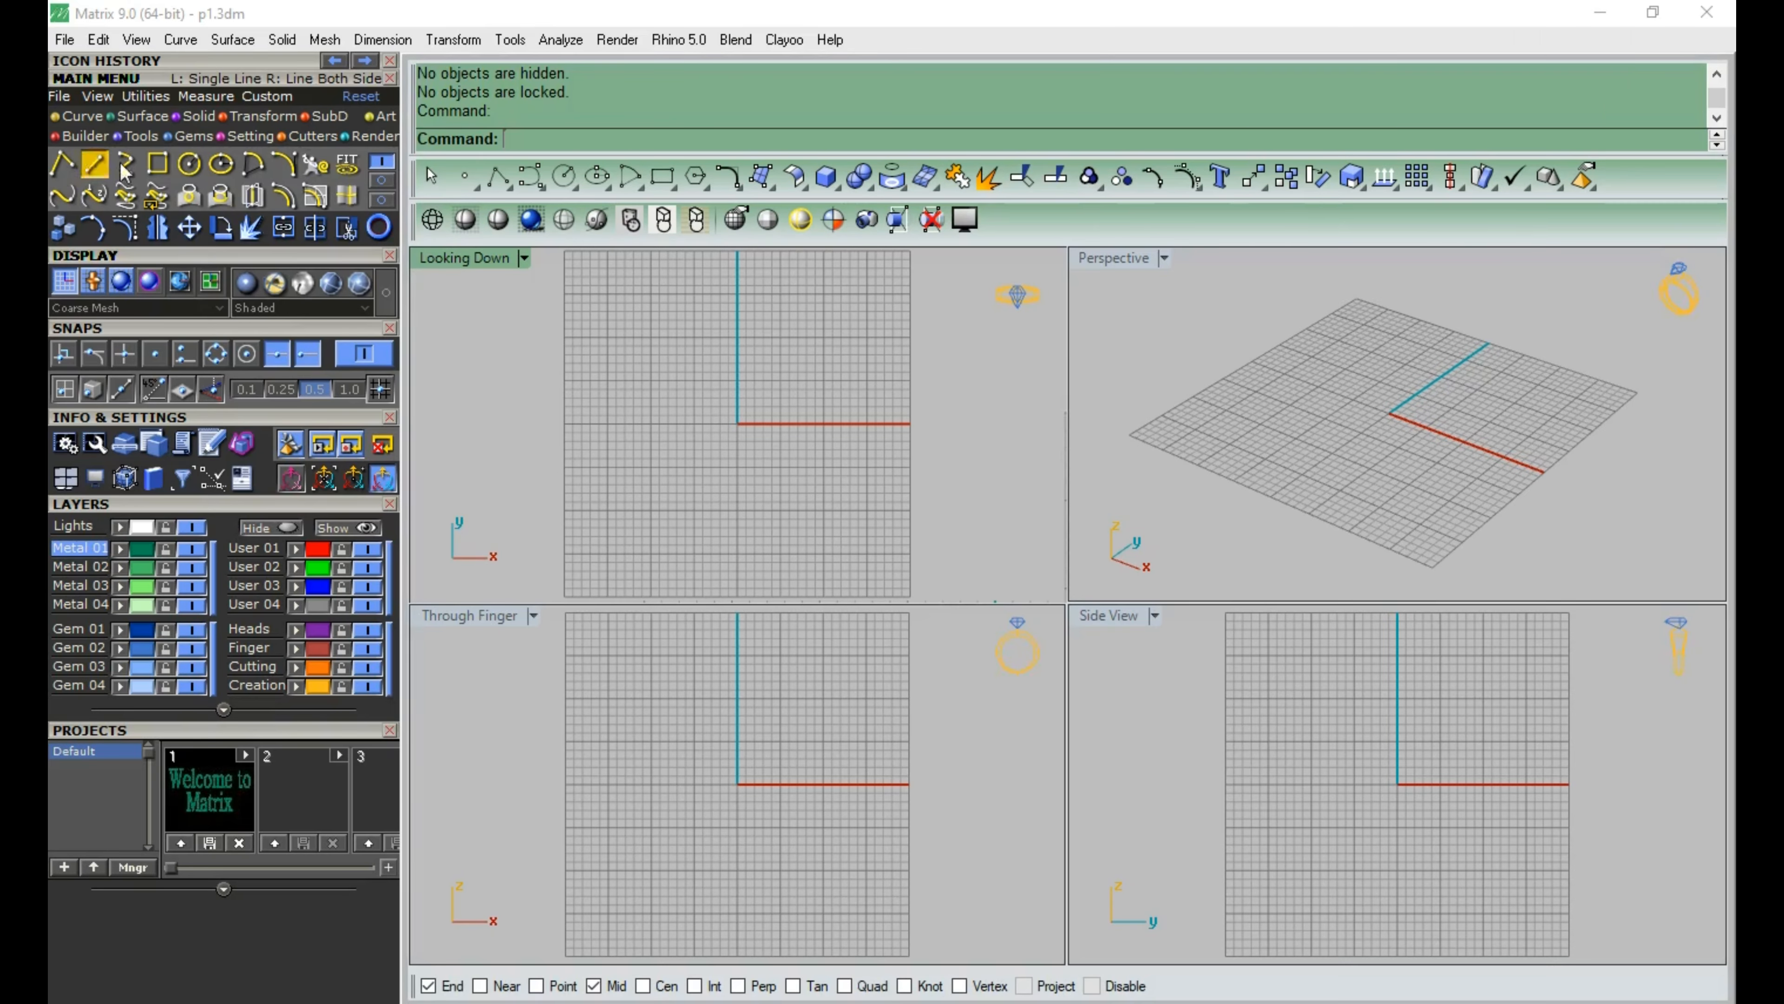
- Draw a vertical line centred on the origin with the BothSides option, using a length of 10
{"action": "left_click", "coordinate": [92, 165]}
{"action": "type", "text": "0"}
{"action": "key", "text": "Return"}
{"action": "left_click", "coordinate": [551, 139]}
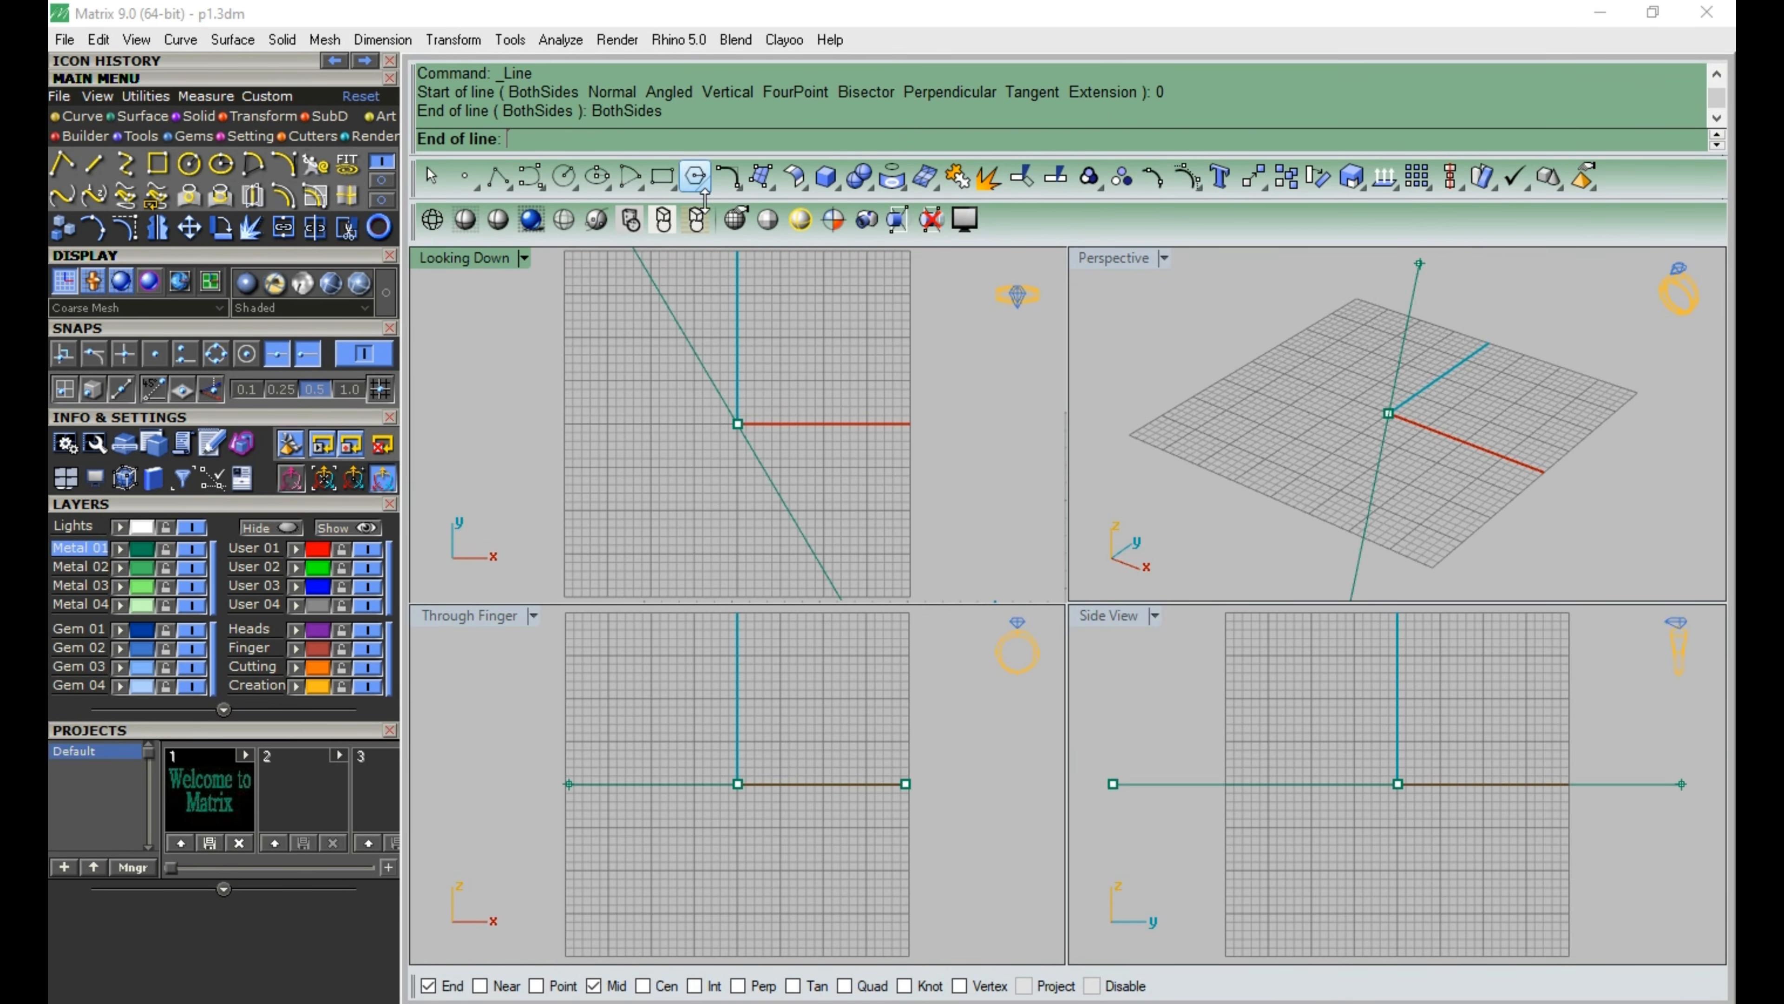
{"action": "type", "text": "6"}
{"action": "key", "text": "Return"}
{"action": "type", "text": "10"}
{"action": "key", "text": "Return"}
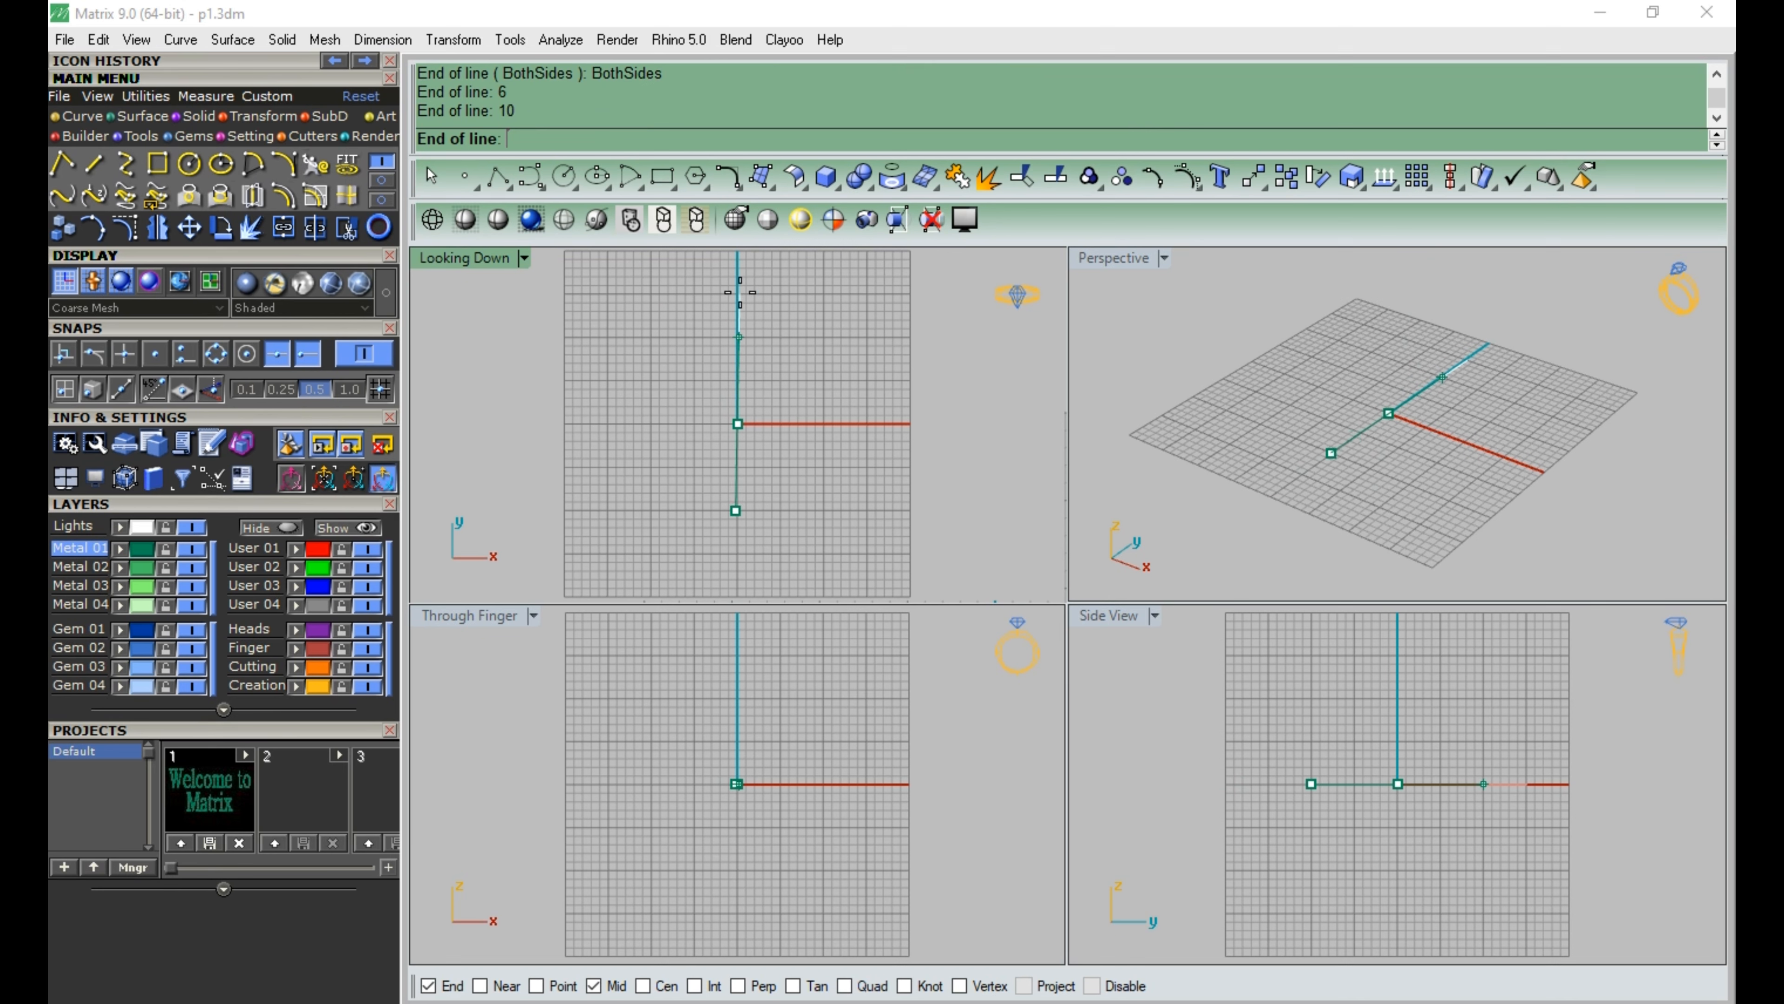
- In the maximized Looking Down view, draw an arc between the vertical line's two ends, bulging to its left
{"action": "double_click", "coordinate": [491, 260]}
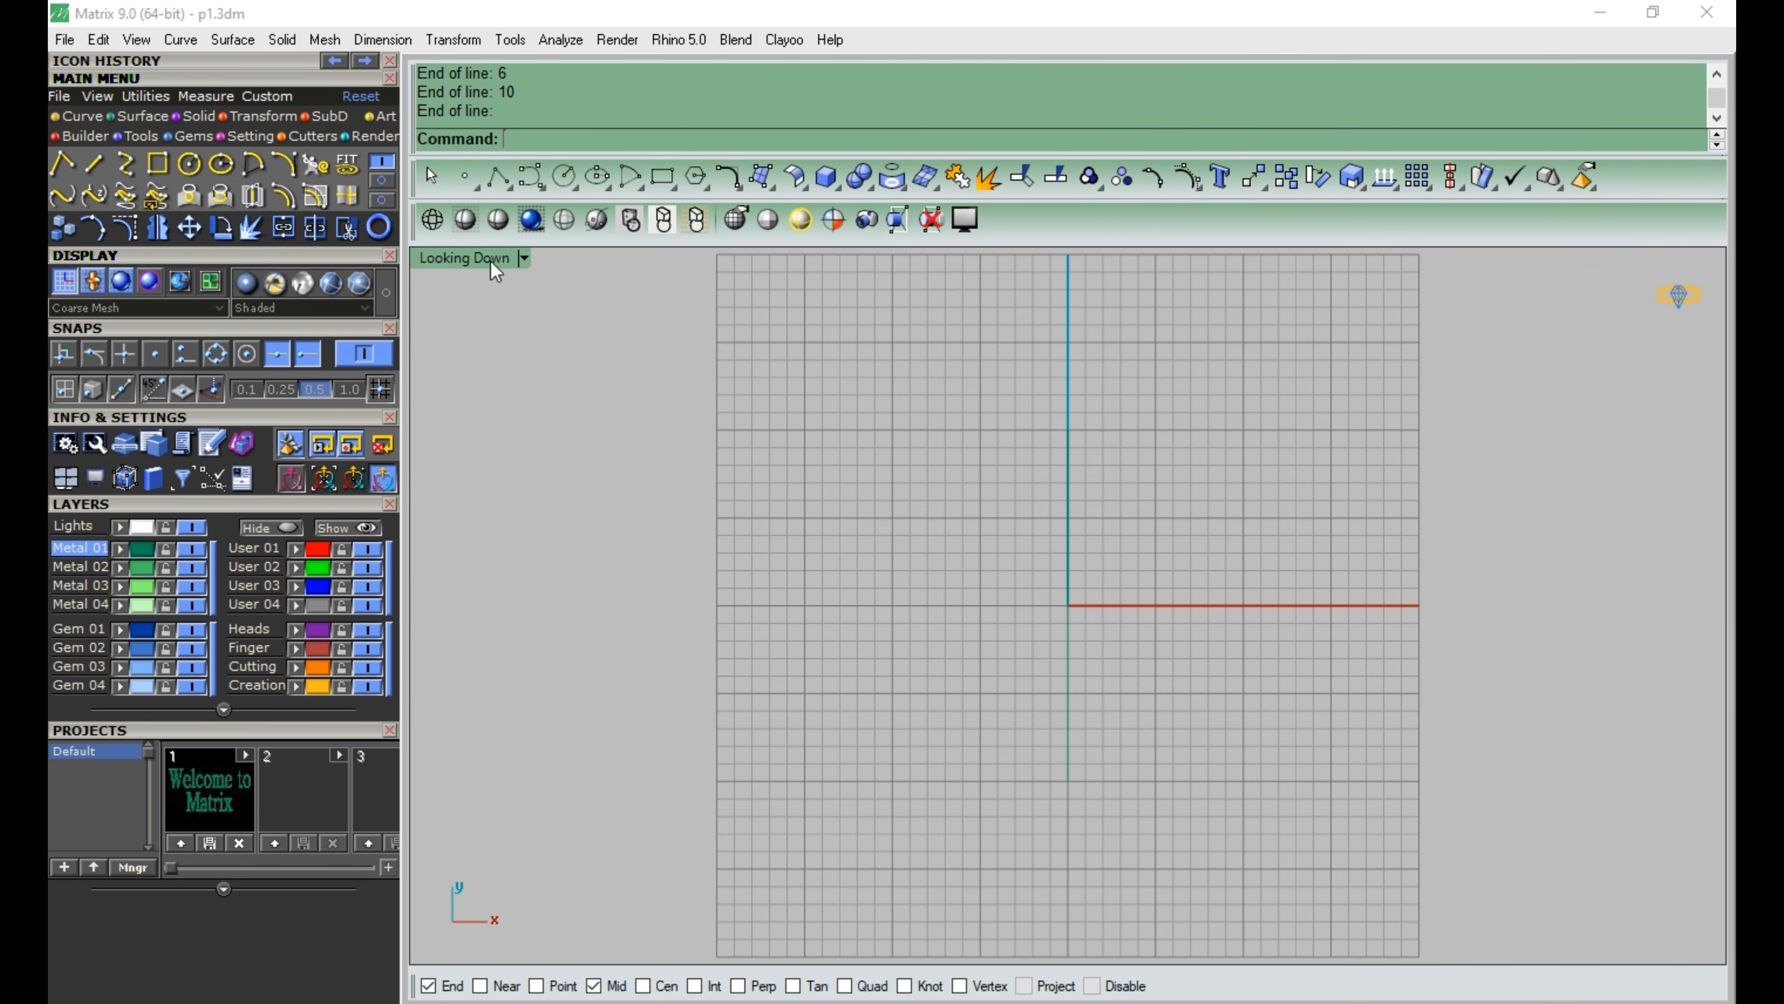
{"action": "left_click", "coordinate": [283, 163]}
{"action": "left_click", "coordinate": [1069, 637]}
{"action": "left_click", "coordinate": [1068, 780]}
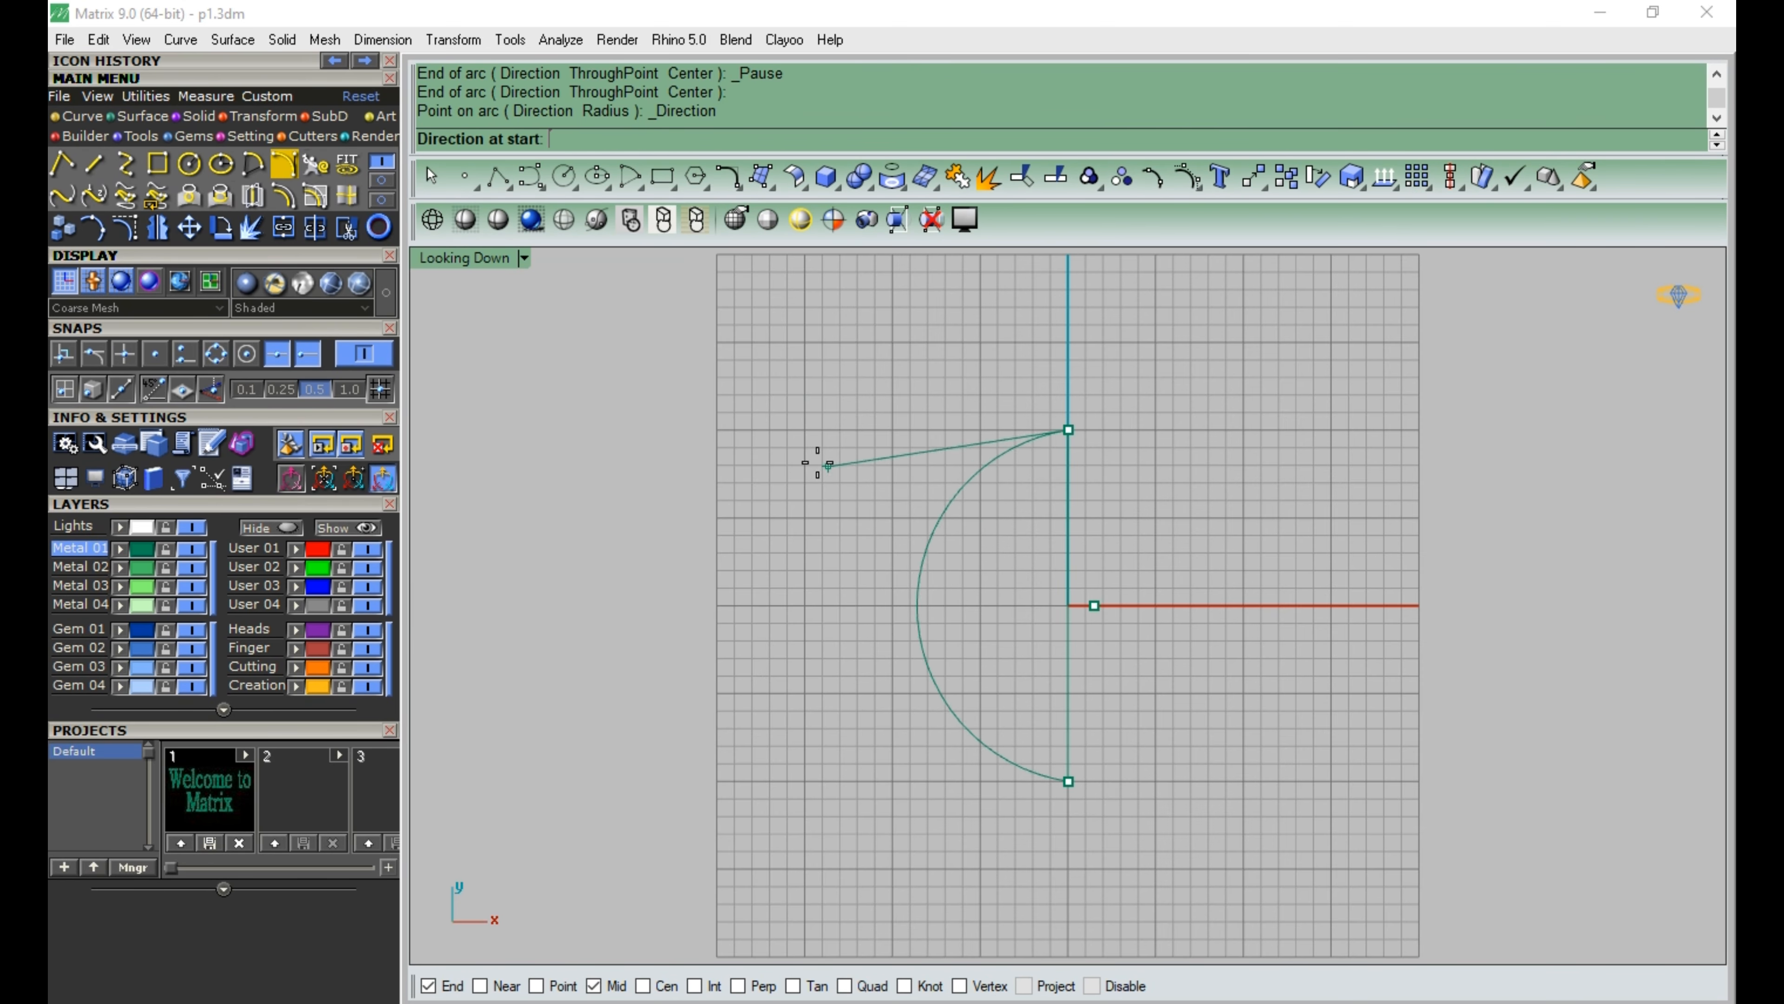
{"action": "left_click", "coordinate": [786, 459]}
- Rebuild the arc and turn on its control points
{"action": "left_click", "coordinate": [924, 495]}
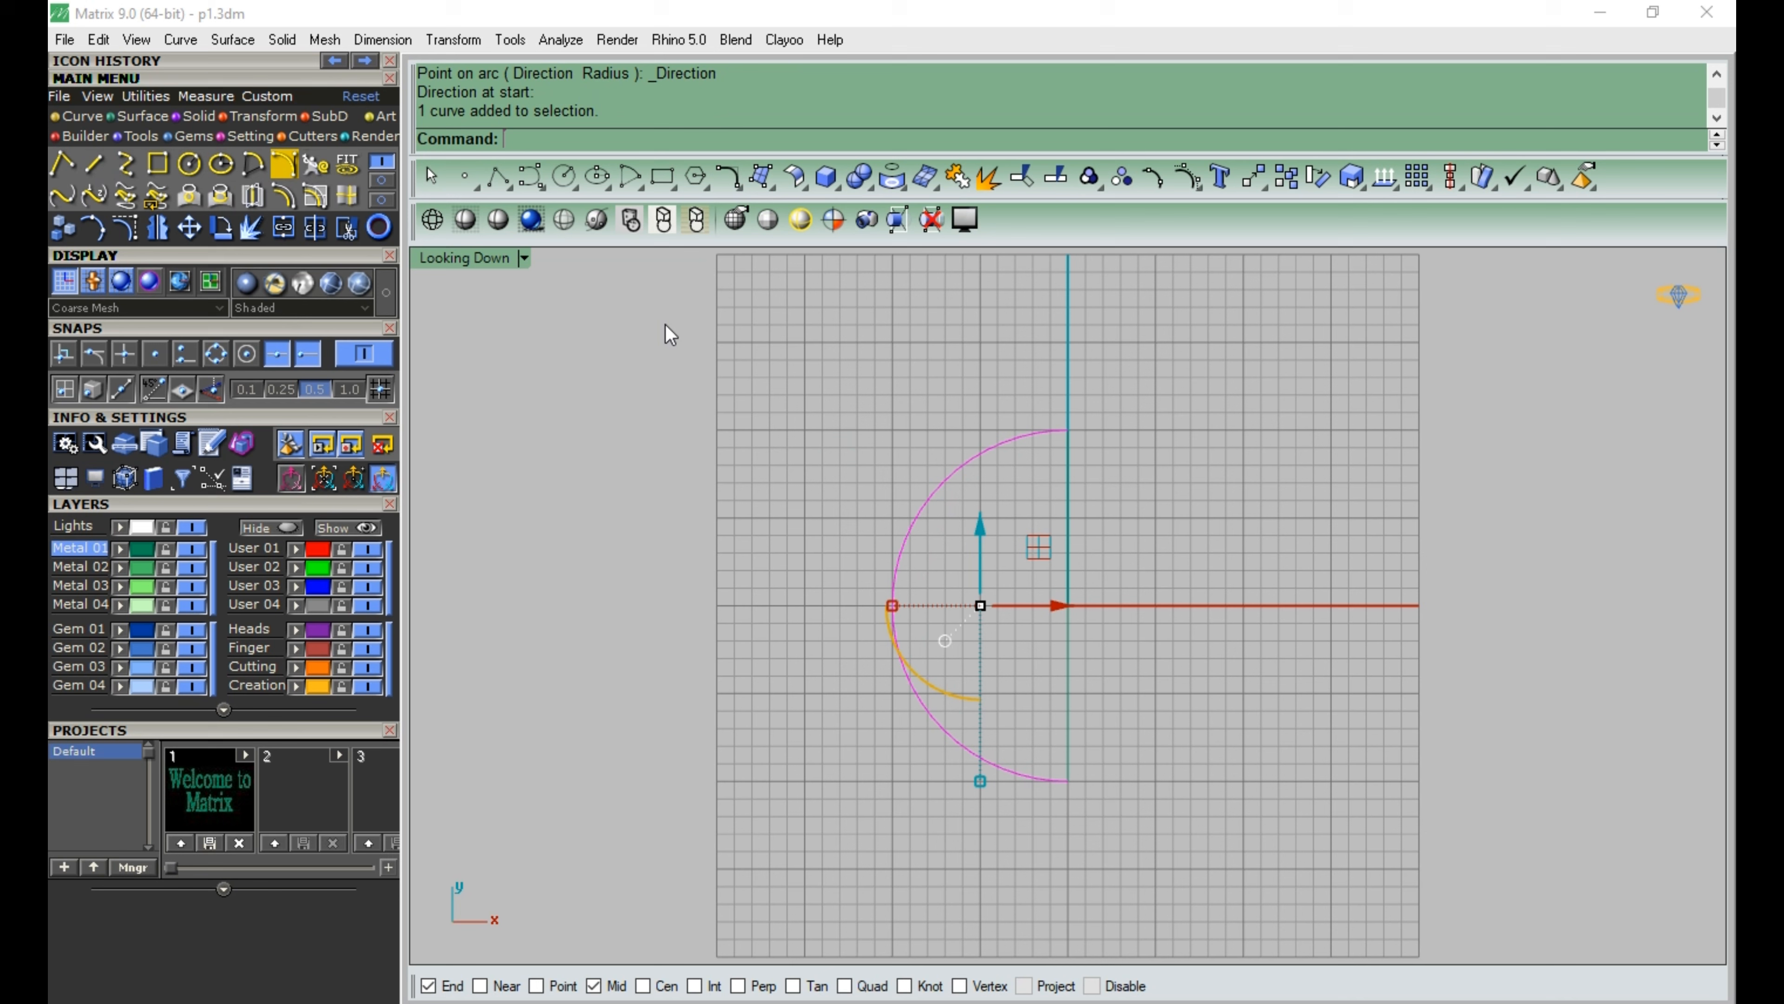
{"action": "left_click", "coordinate": [314, 166]}
{"action": "left_click", "coordinate": [1268, 490]}
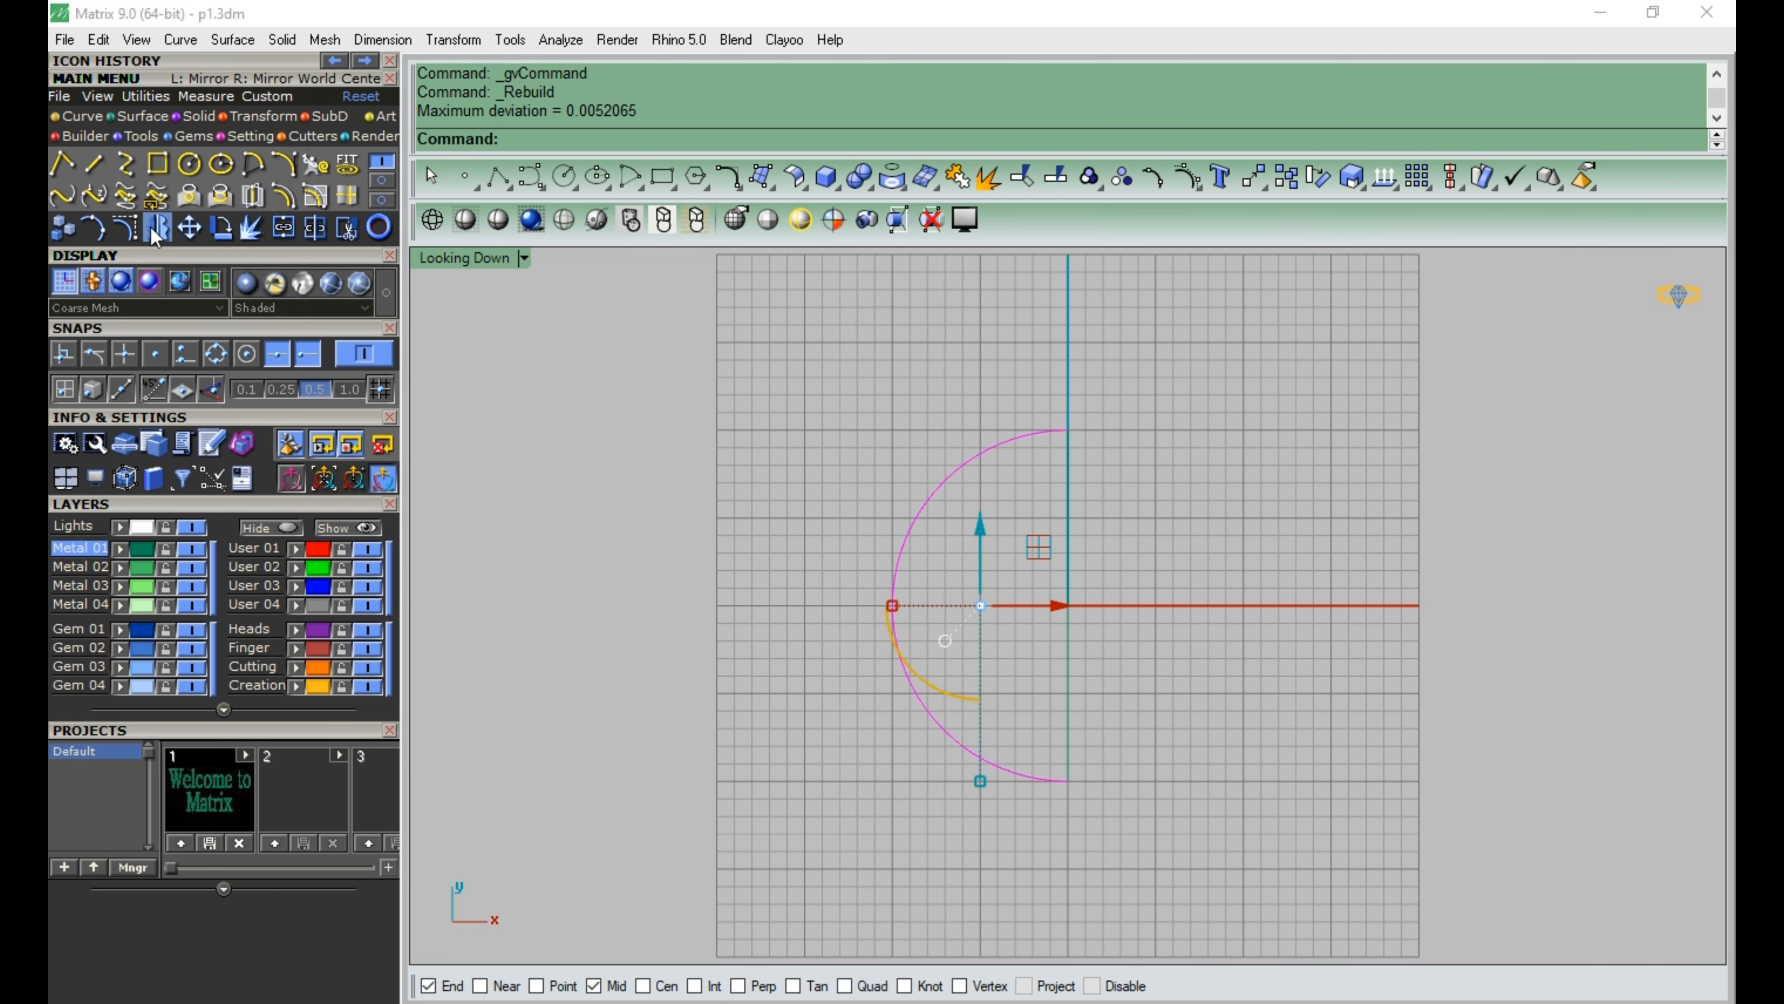
{"action": "left_click", "coordinate": [125, 228]}
- Move the arc's control points upward and outward to shape the left lobe of a heart
{"action": "left_click_drag", "start_coordinate": [847, 380], "coordinate": [1055, 821]}
{"action": "left_click_drag", "start_coordinate": [956, 564], "coordinate": [942, 478]}
{"action": "left_click_drag", "start_coordinate": [1039, 520], "coordinate": [1021, 520]}
{"action": "left_click", "coordinate": [878, 358]}
{"action": "left_click_drag", "start_coordinate": [841, 328], "coordinate": [963, 366]}
{"action": "left_click_drag", "start_coordinate": [836, 431], "coordinate": [941, 464]}
{"action": "left_click_drag", "start_coordinate": [868, 329], "coordinate": [1089, 348]}
- Delete the control point next to the lower tip and shift the side control points slightly further outward
{"action": "left_click", "coordinate": [1012, 695]}
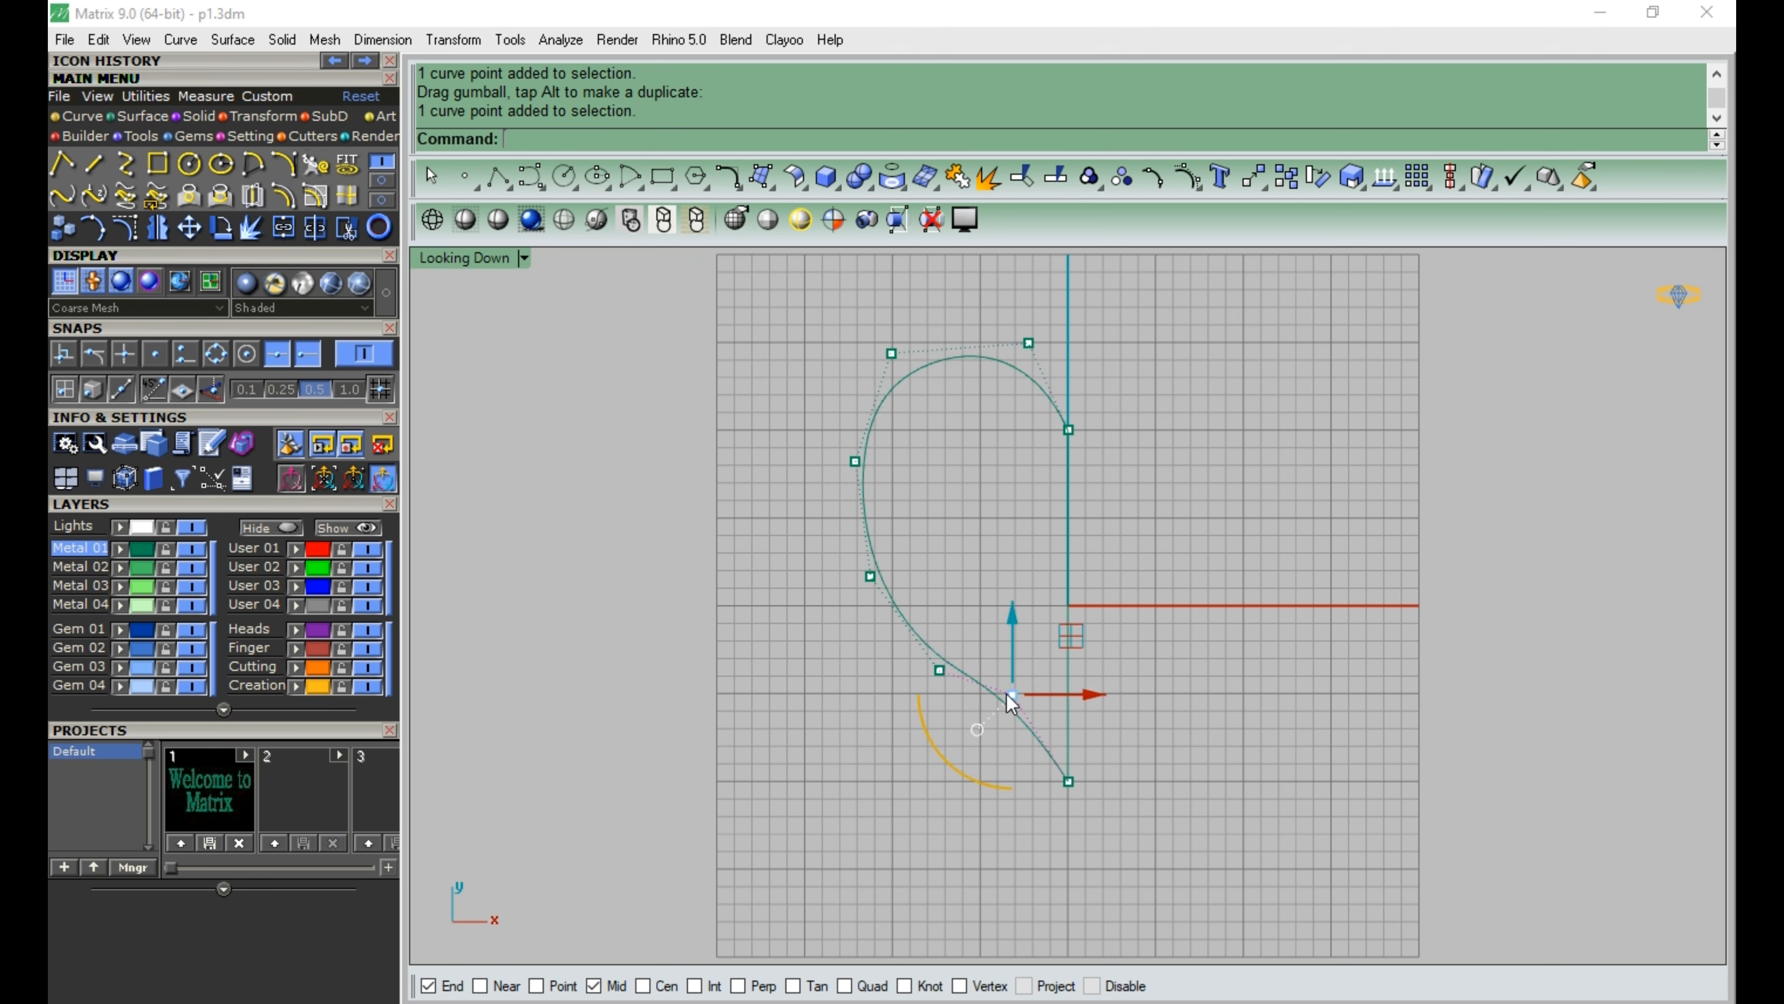
{"action": "key", "text": "Delete"}
{"action": "left_click_drag", "start_coordinate": [825, 549], "coordinate": [988, 717]}
{"action": "left_click_drag", "start_coordinate": [995, 625], "coordinate": [983, 618]}
{"action": "left_click_drag", "start_coordinate": [798, 416], "coordinate": [912, 462]}
{"action": "left_click_drag", "start_coordinate": [801, 317], "coordinate": [965, 708]}
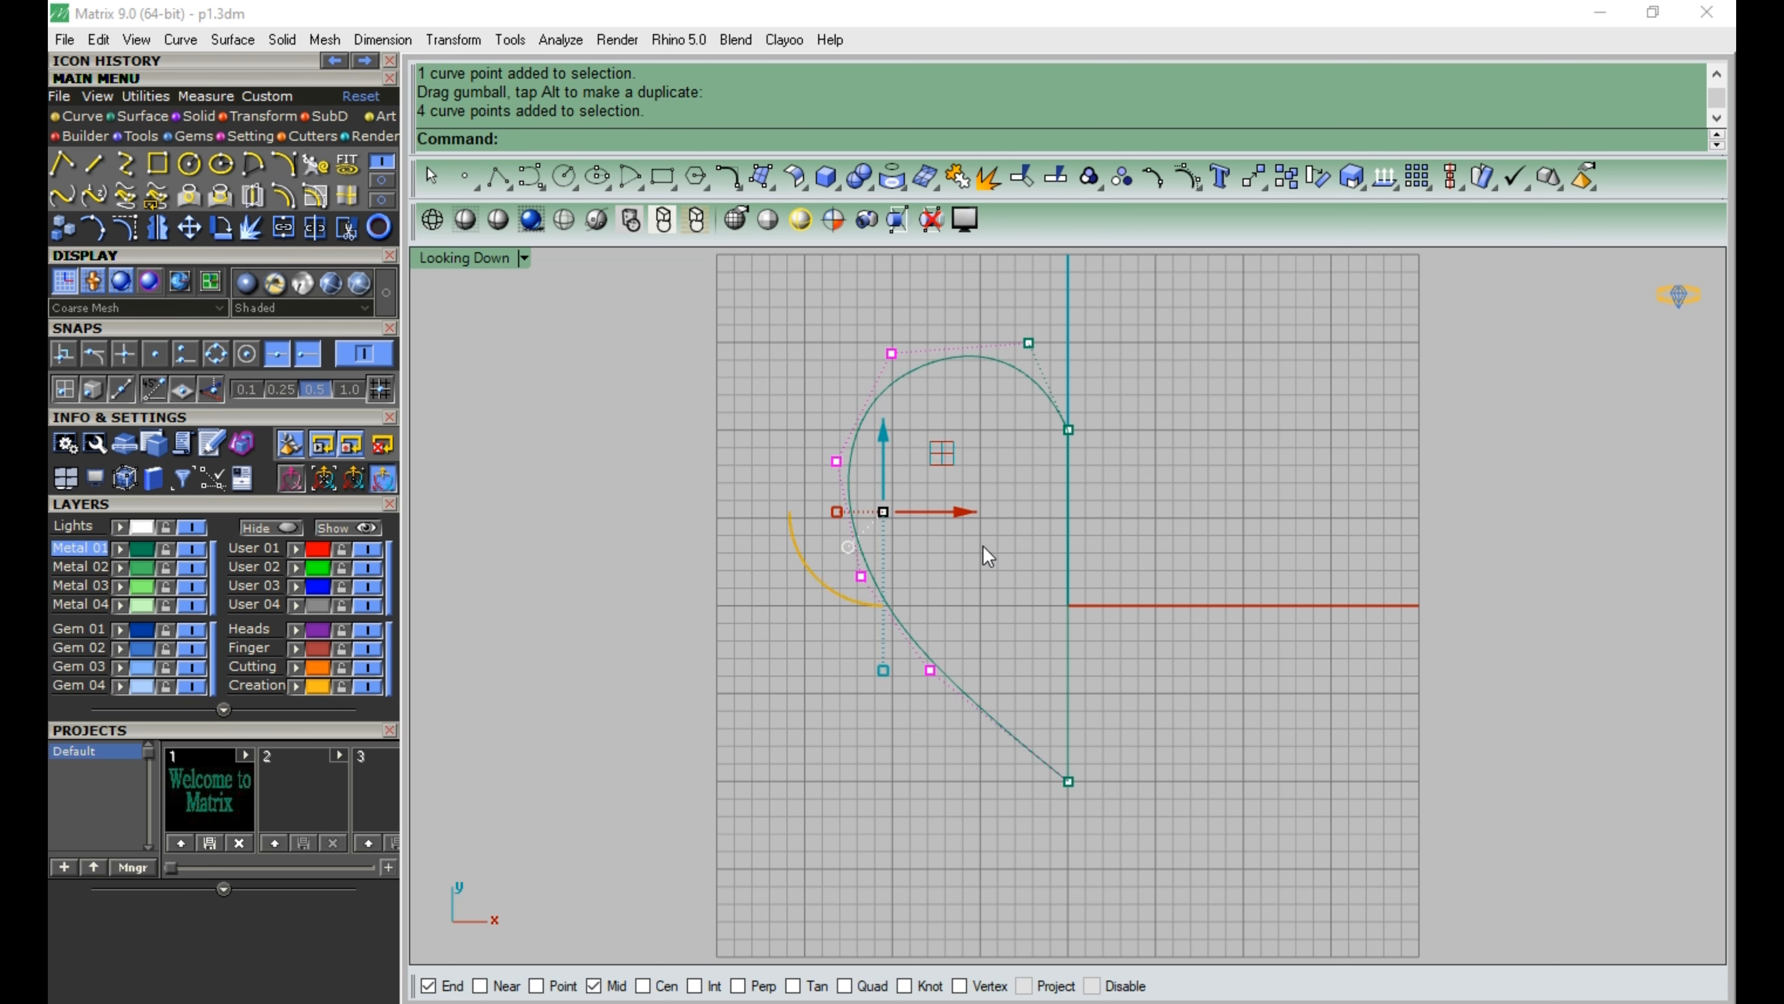
{"action": "left_click_drag", "start_coordinate": [961, 513], "coordinate": [949, 514]}
{"action": "left_click", "coordinate": [1035, 439]}
- Spread the two top control points slightly apart and upward to round the lobe
{"action": "left_click_drag", "start_coordinate": [841, 324], "coordinate": [1087, 383]}
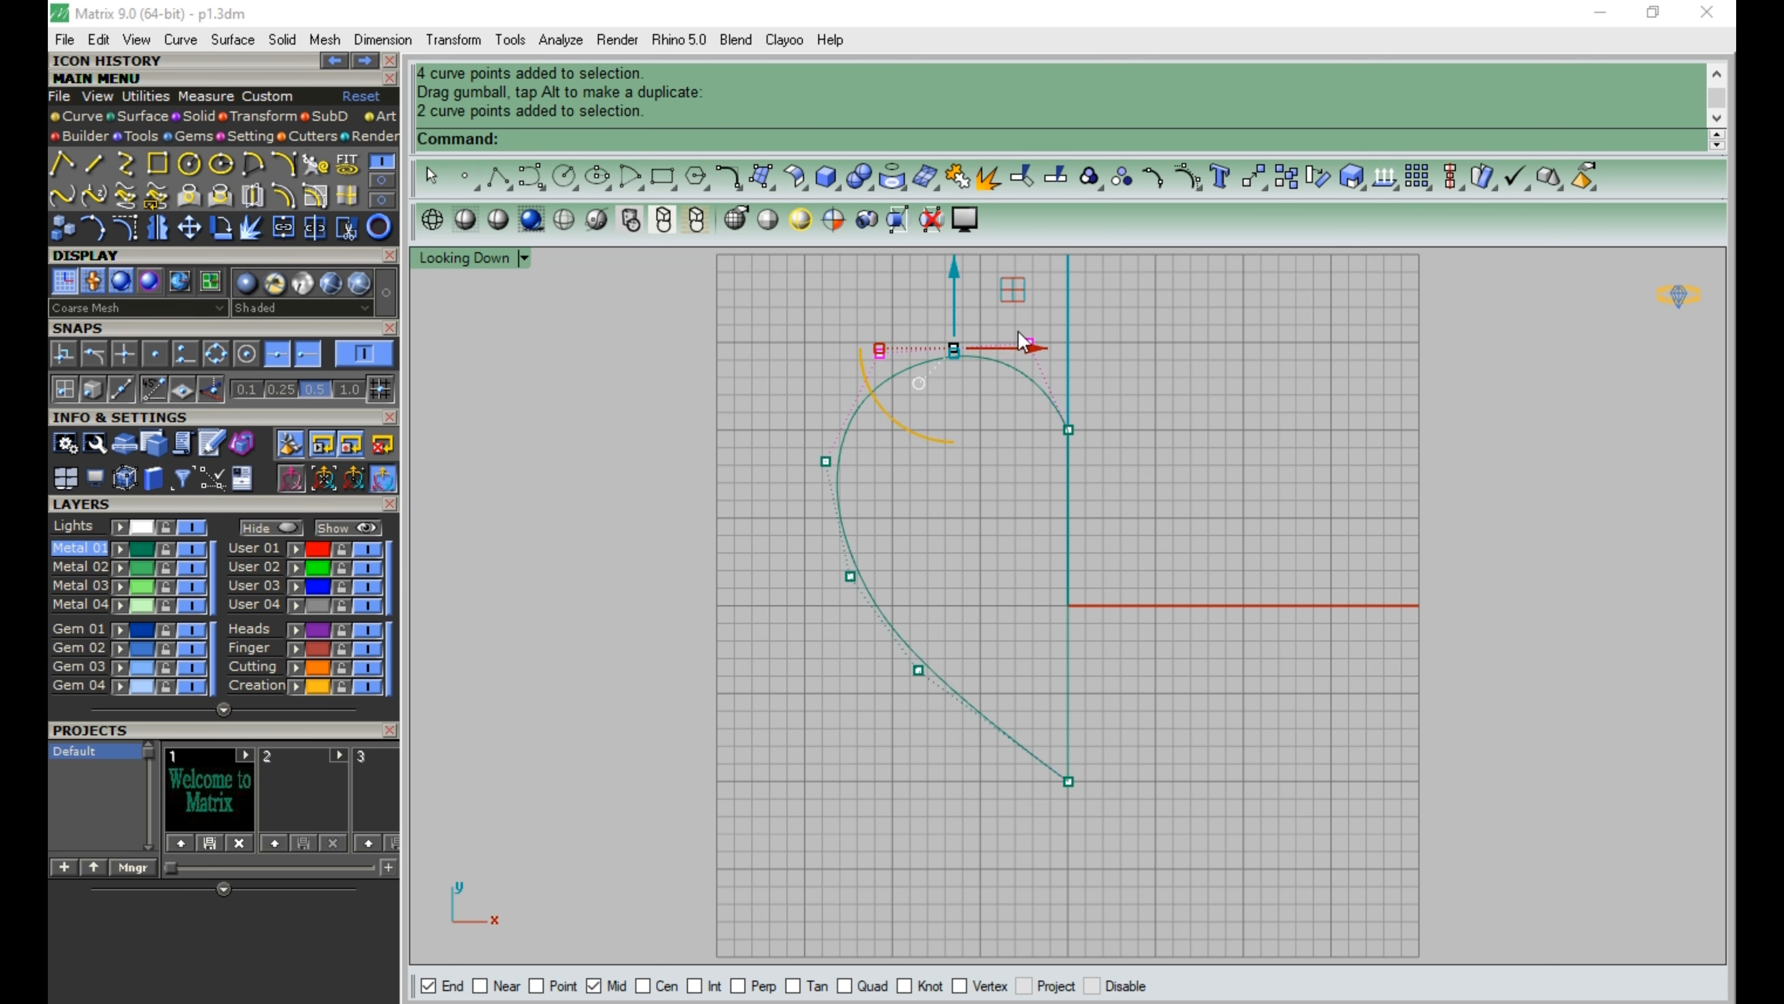
{"action": "left_click_drag", "start_coordinate": [951, 306], "coordinate": [951, 303]}
{"action": "left_click_drag", "start_coordinate": [869, 316], "coordinate": [1096, 344]}
{"action": "left_click", "coordinate": [969, 378]}
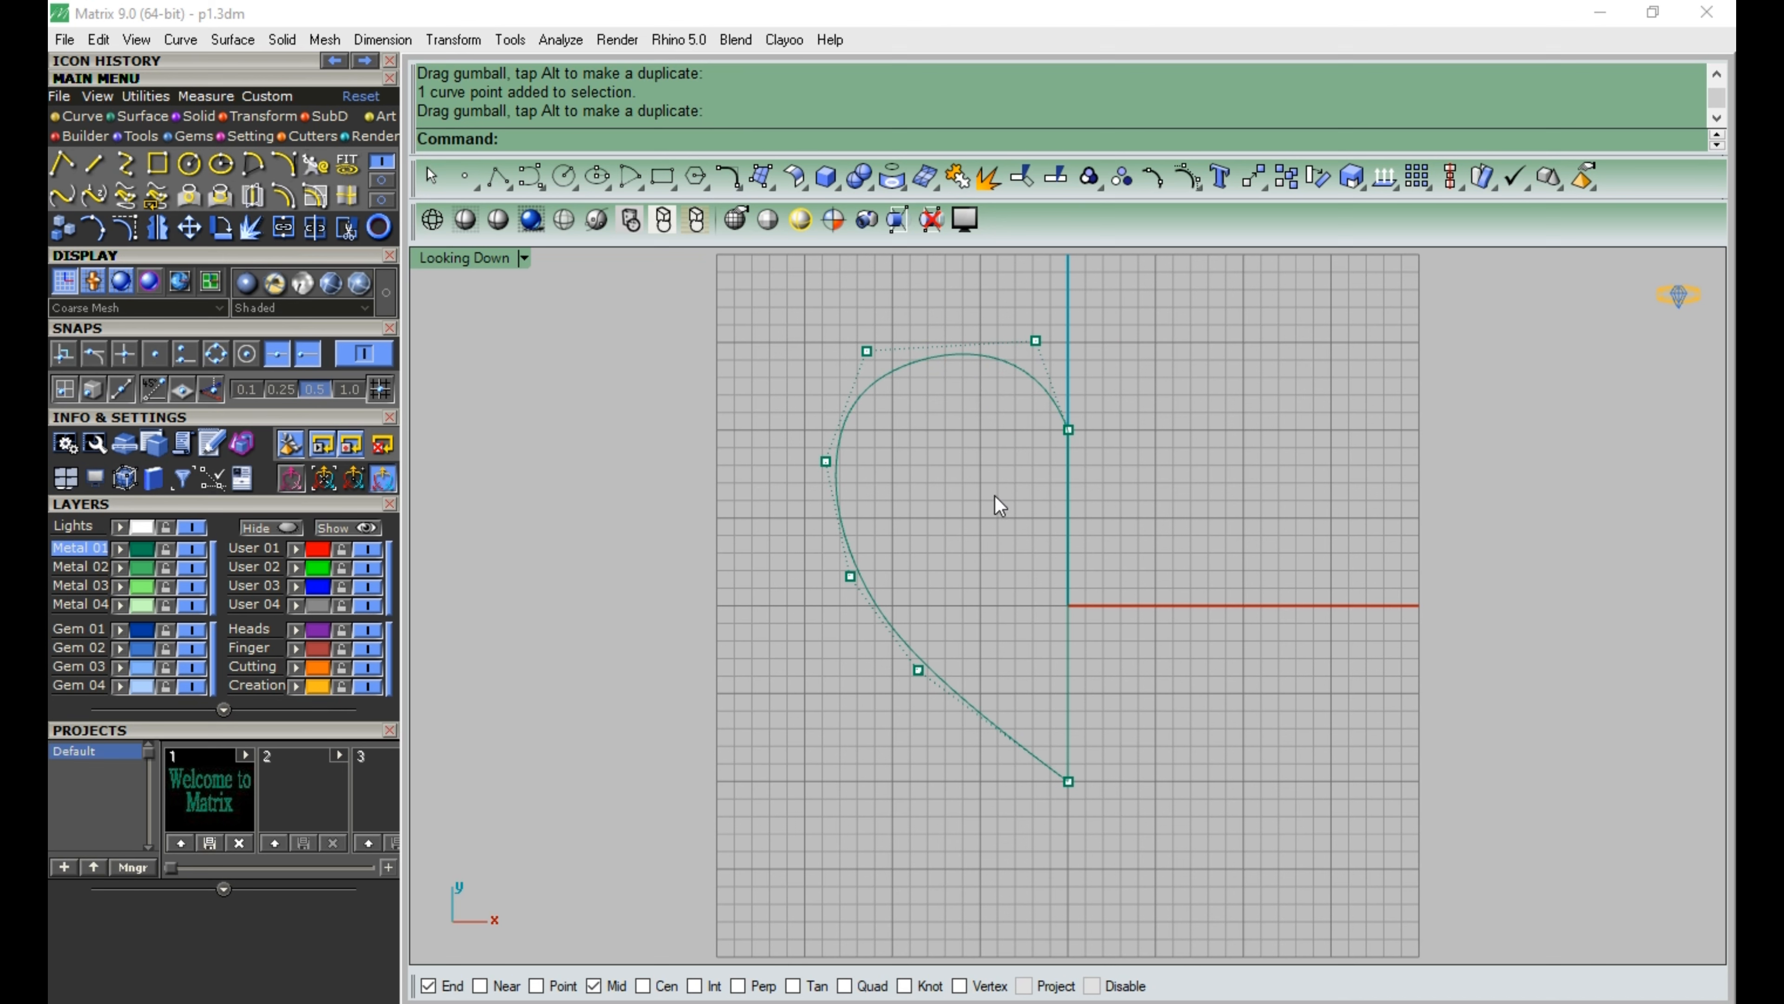
- Mirror the half-heart curve across the vertical line, keeping the original
{"action": "left_click", "coordinate": [1009, 367]}
{"action": "left_click", "coordinate": [158, 228]}
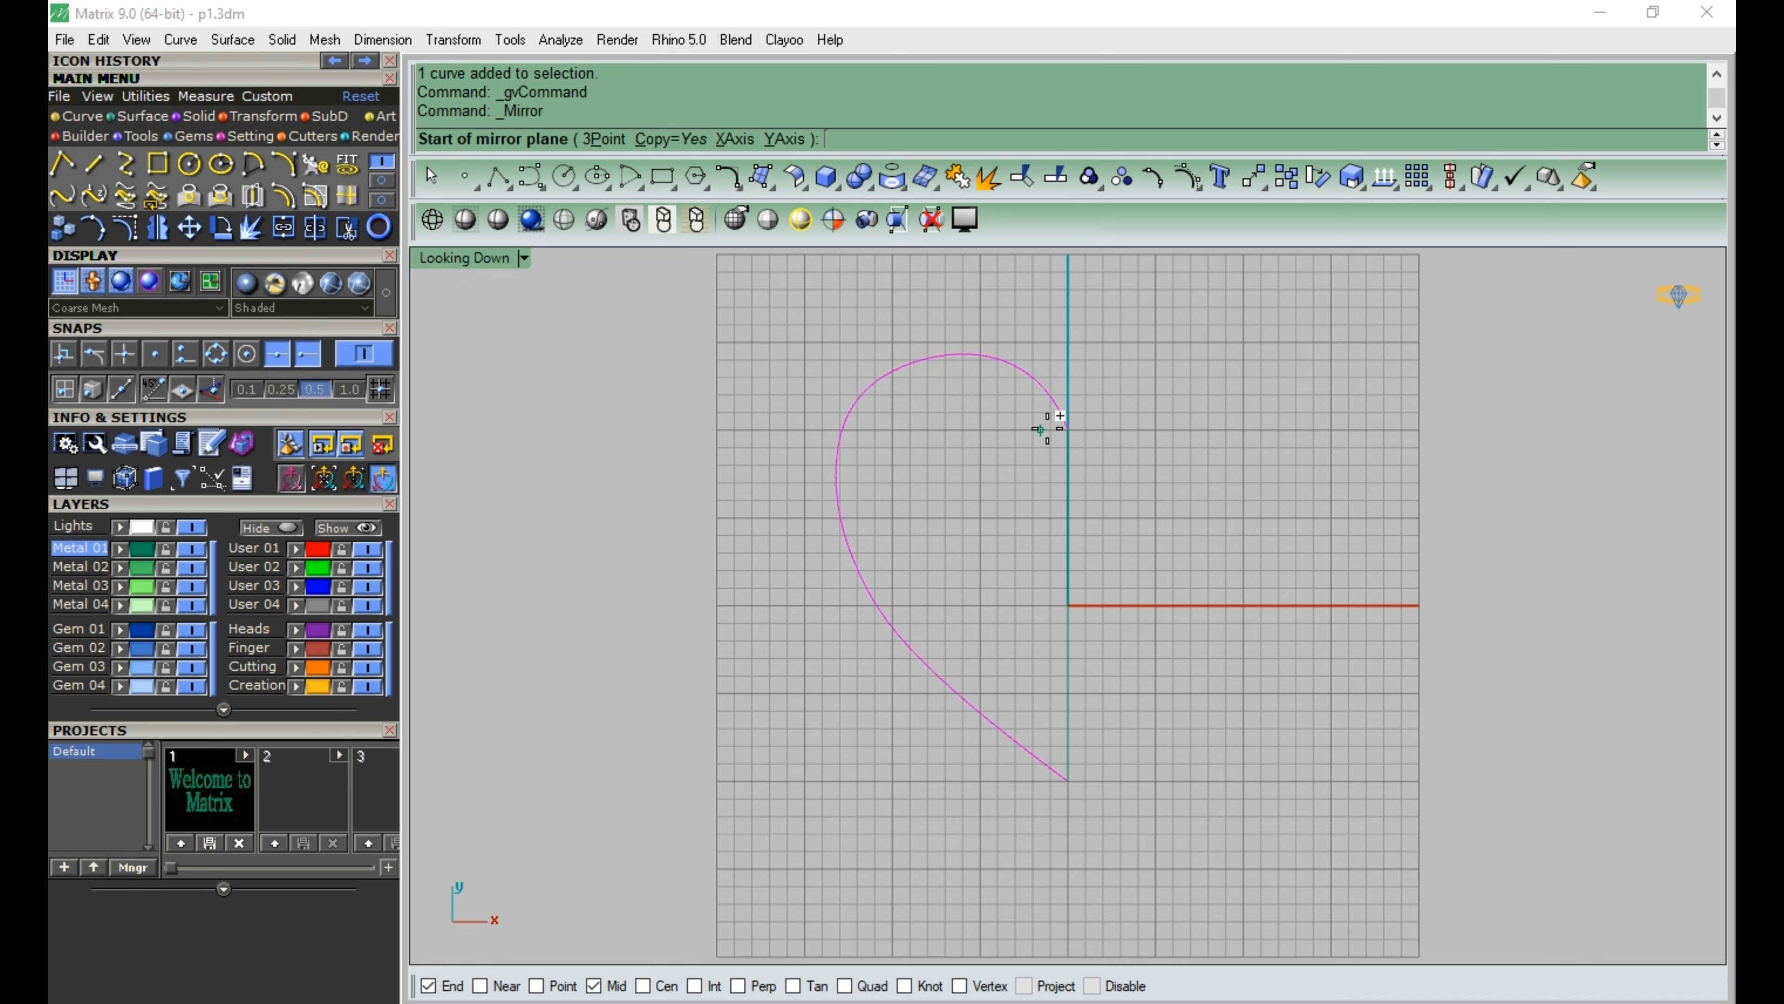
{"action": "left_click", "coordinate": [1068, 429]}
{"action": "left_click", "coordinate": [1068, 781]}
- Delete the vertical centre line inside the heart
{"action": "left_click", "coordinate": [1067, 661]}
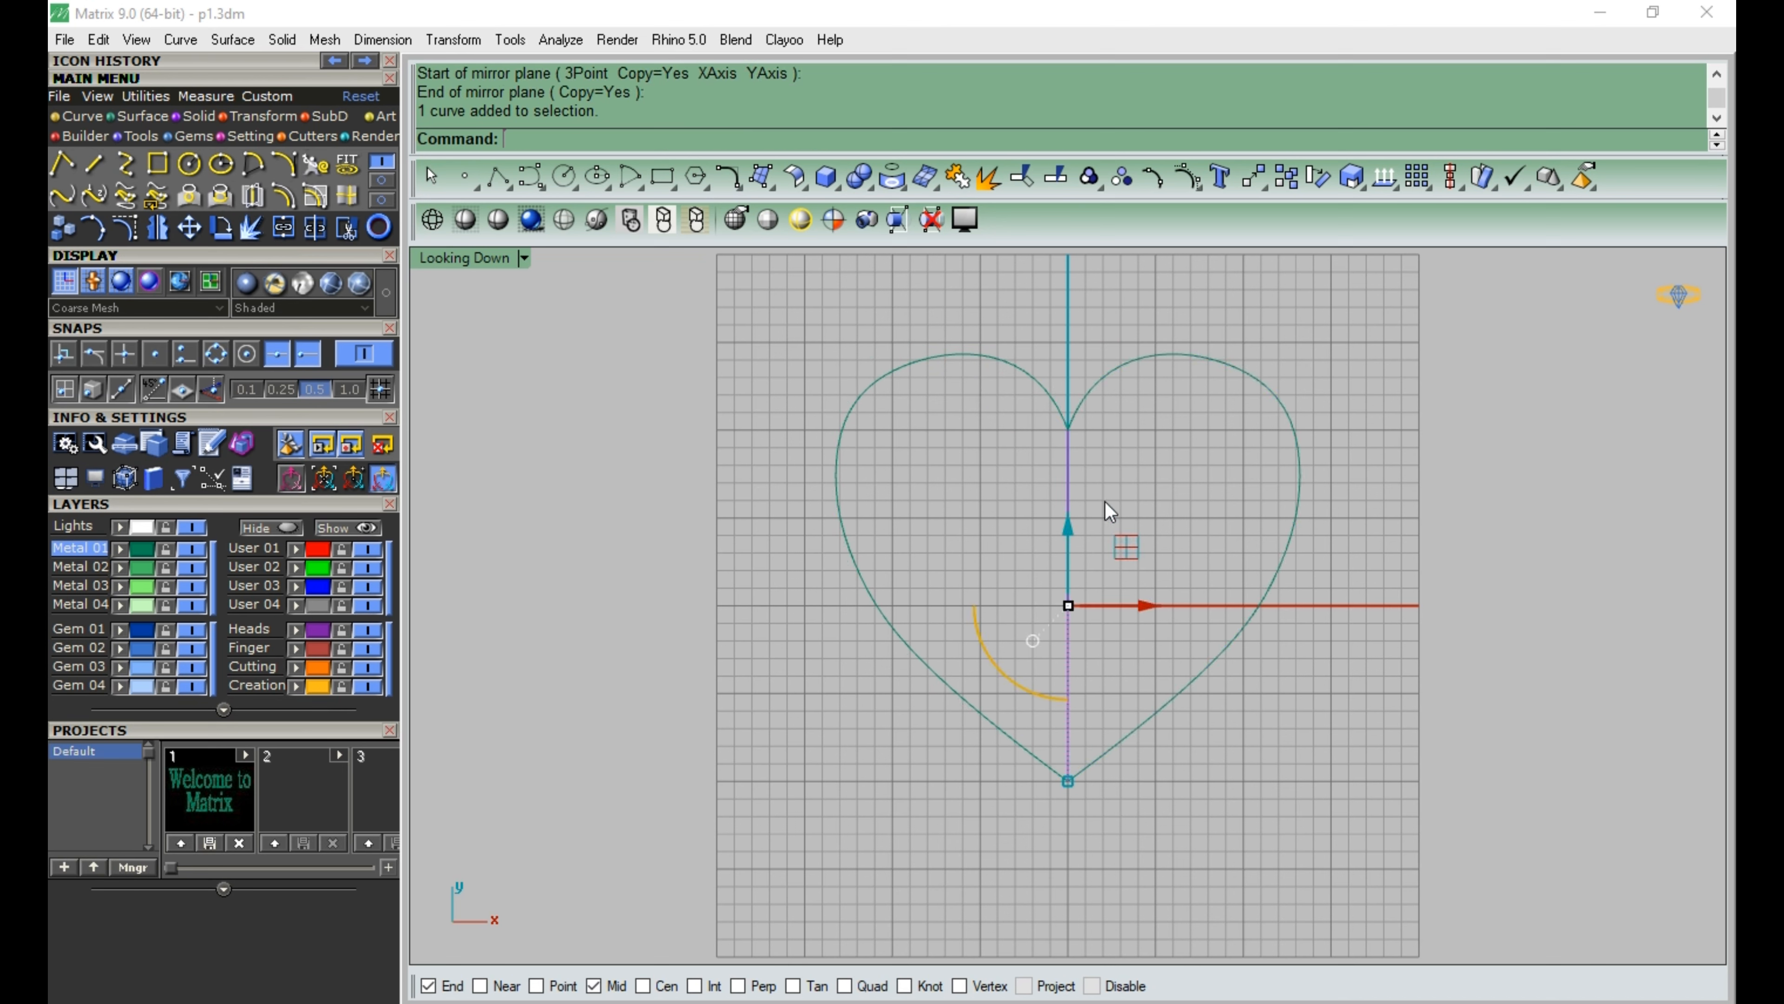
{"action": "left_click_drag", "start_coordinate": [1106, 502], "coordinate": [1014, 577]}
{"action": "key", "text": "Delete"}
{"action": "left_click_drag", "start_coordinate": [1193, 287], "coordinate": [919, 299]}
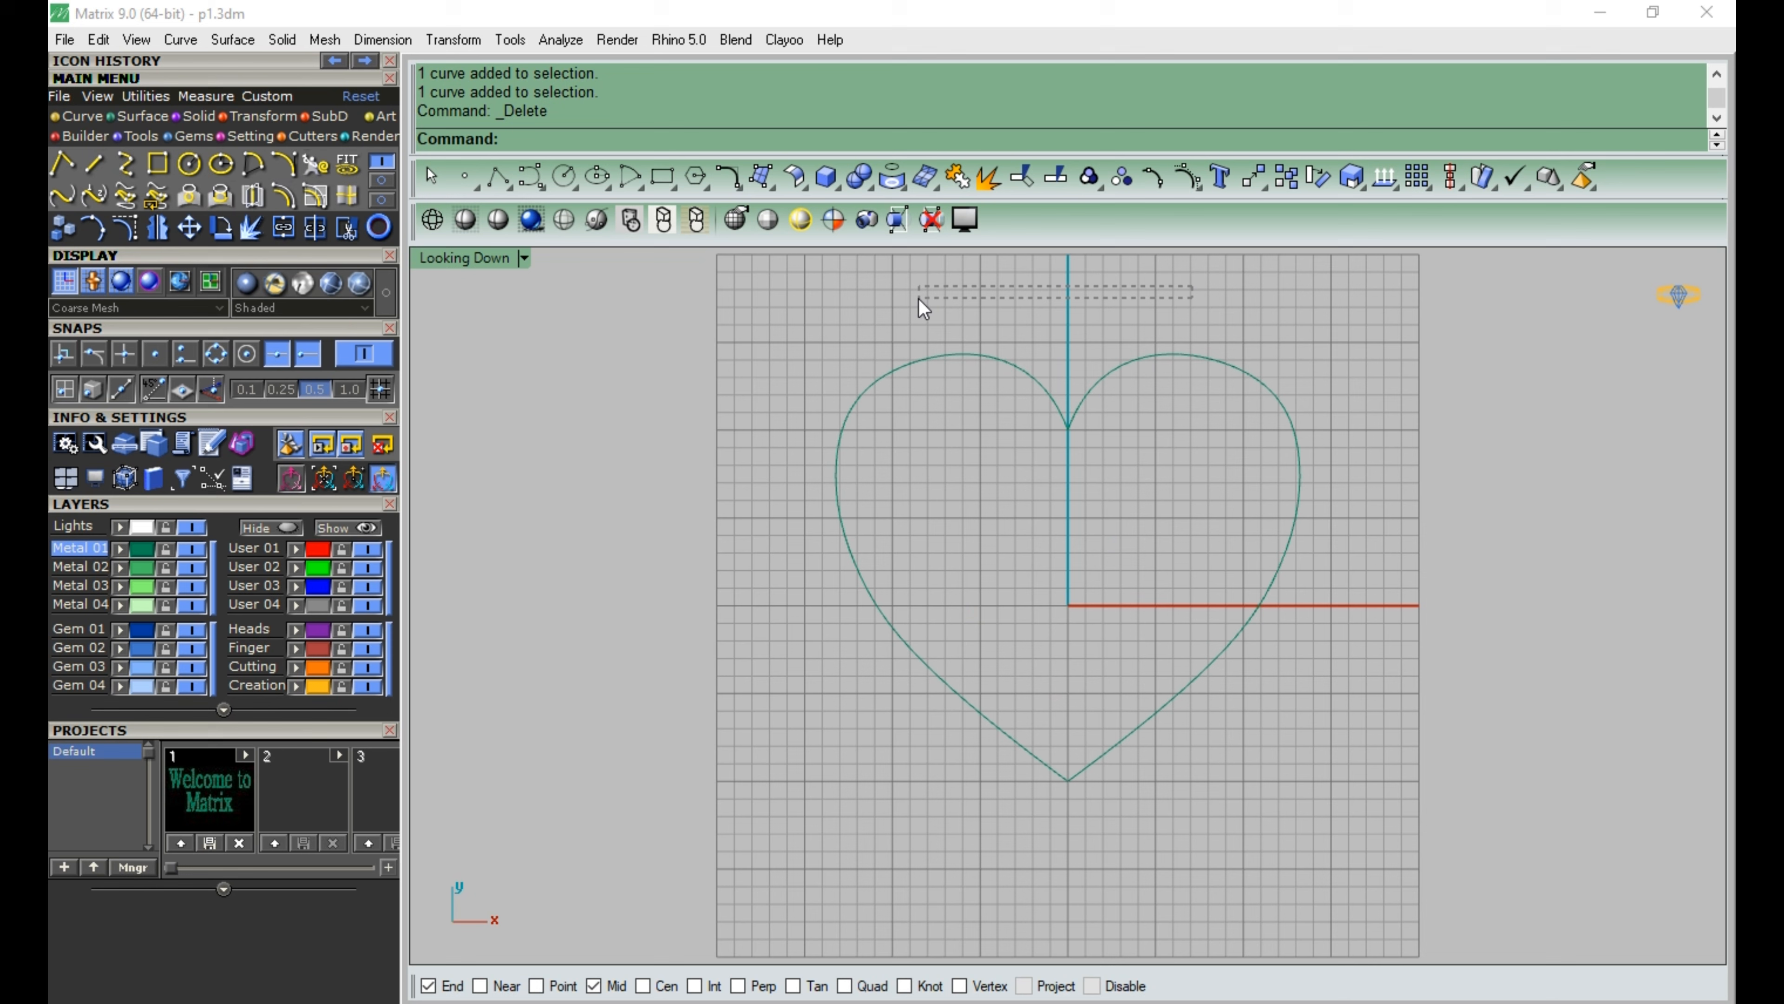
- Fillet the heart's upper notch between the two halves with a radius of 0.8
{"action": "left_click", "coordinate": [386, 182]}
{"action": "left_click", "coordinate": [69, 166]}
{"action": "scroll", "coordinate": [1072, 405], "scroll_direction": "up", "scroll_amount": 4}
{"action": "left_click", "coordinate": [1088, 402]}
{"action": "left_click", "coordinate": [1058, 415]}
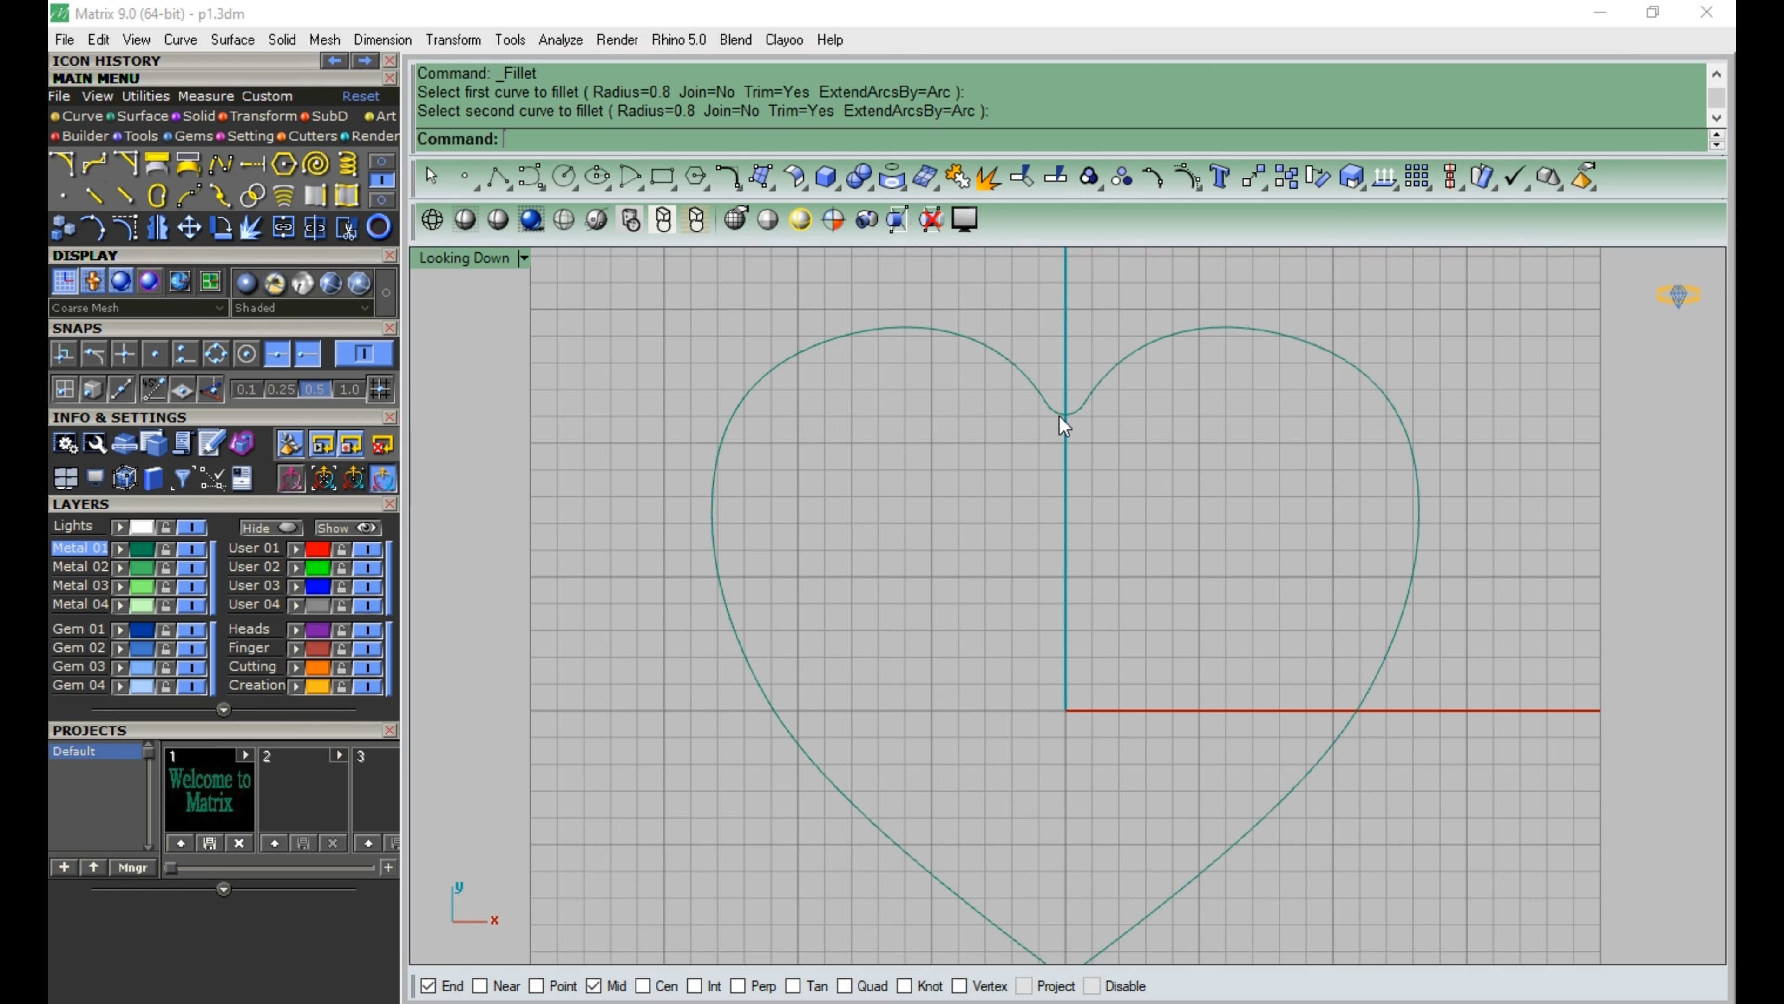
- Fillet the heart's lower tip between the two mirrored halves with a radius of 0.8
{"action": "scroll", "coordinate": [1054, 420], "scroll_direction": "down", "scroll_amount": 5}
{"action": "scroll", "coordinate": [1057, 673], "scroll_direction": "up", "scroll_amount": 5}
{"action": "right_click", "coordinate": [1054, 654]}
{"action": "left_click", "coordinate": [1036, 503]}
{"action": "left_click", "coordinate": [1009, 507]}
{"action": "scroll", "coordinate": [1046, 650], "scroll_direction": "down", "scroll_amount": 4}
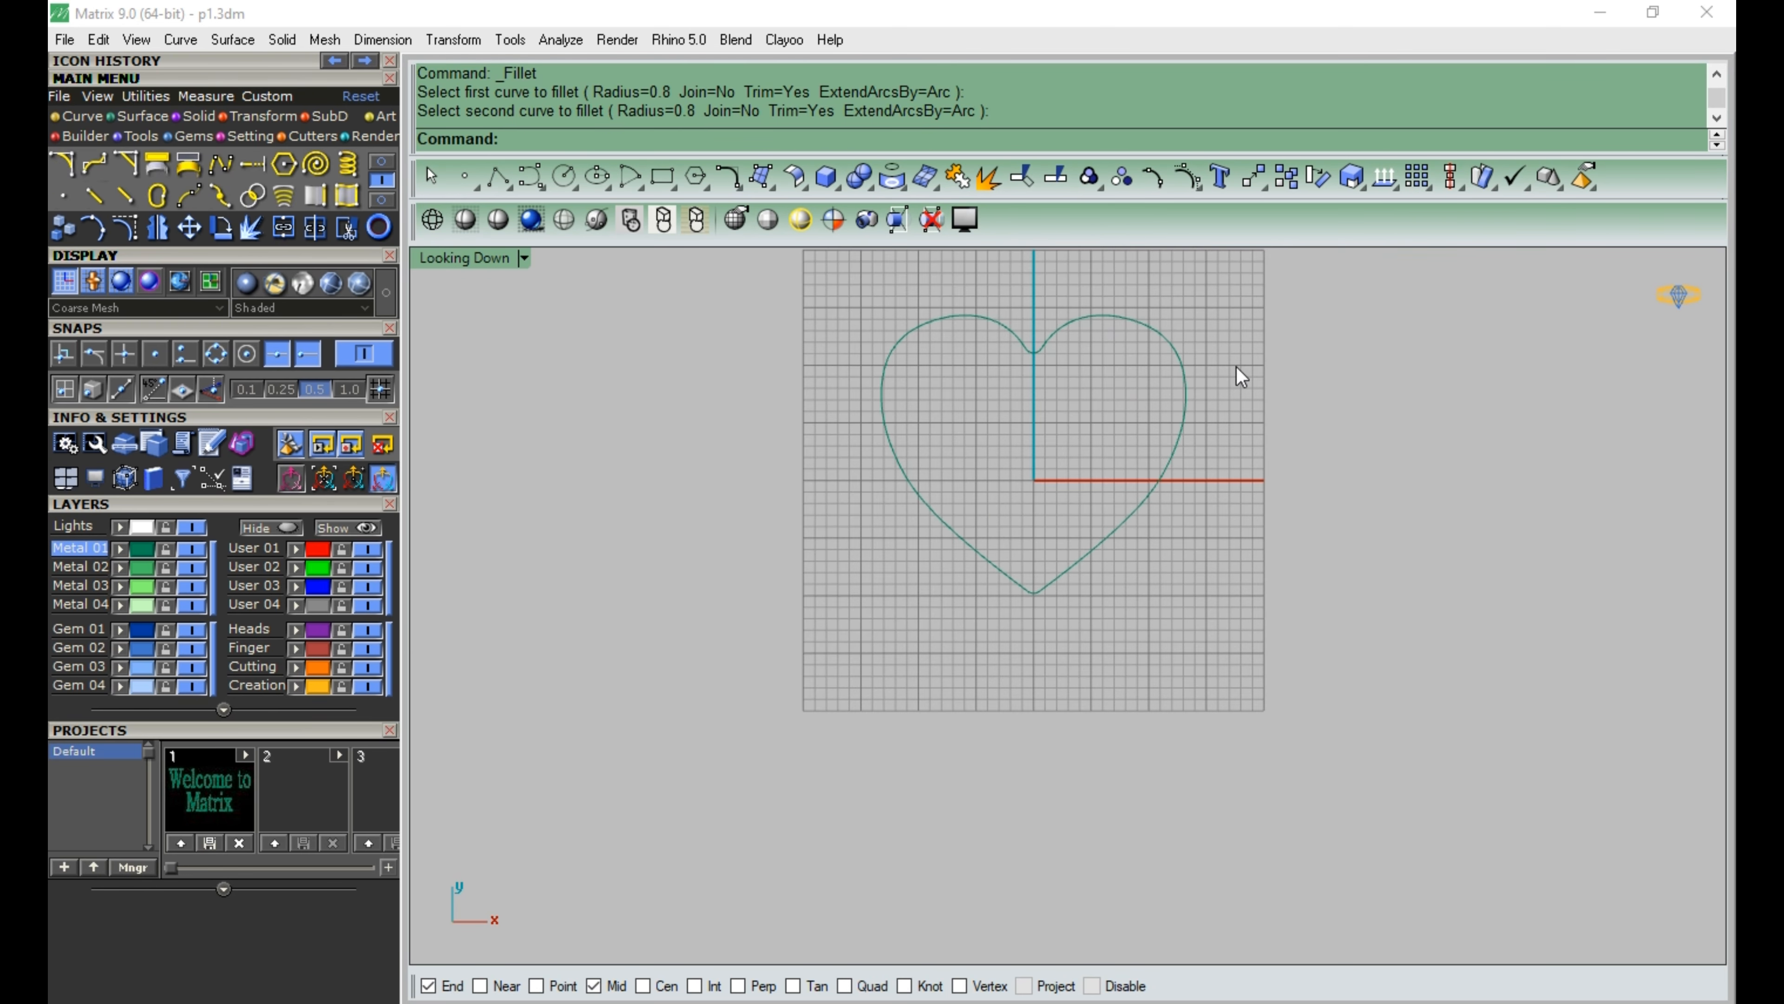
- Select all the heart's outline segments and join them into one closed curve
{"action": "right_click", "coordinate": [1238, 304]}
{"action": "left_click_drag", "start_coordinate": [1142, 388], "coordinate": [879, 592]}
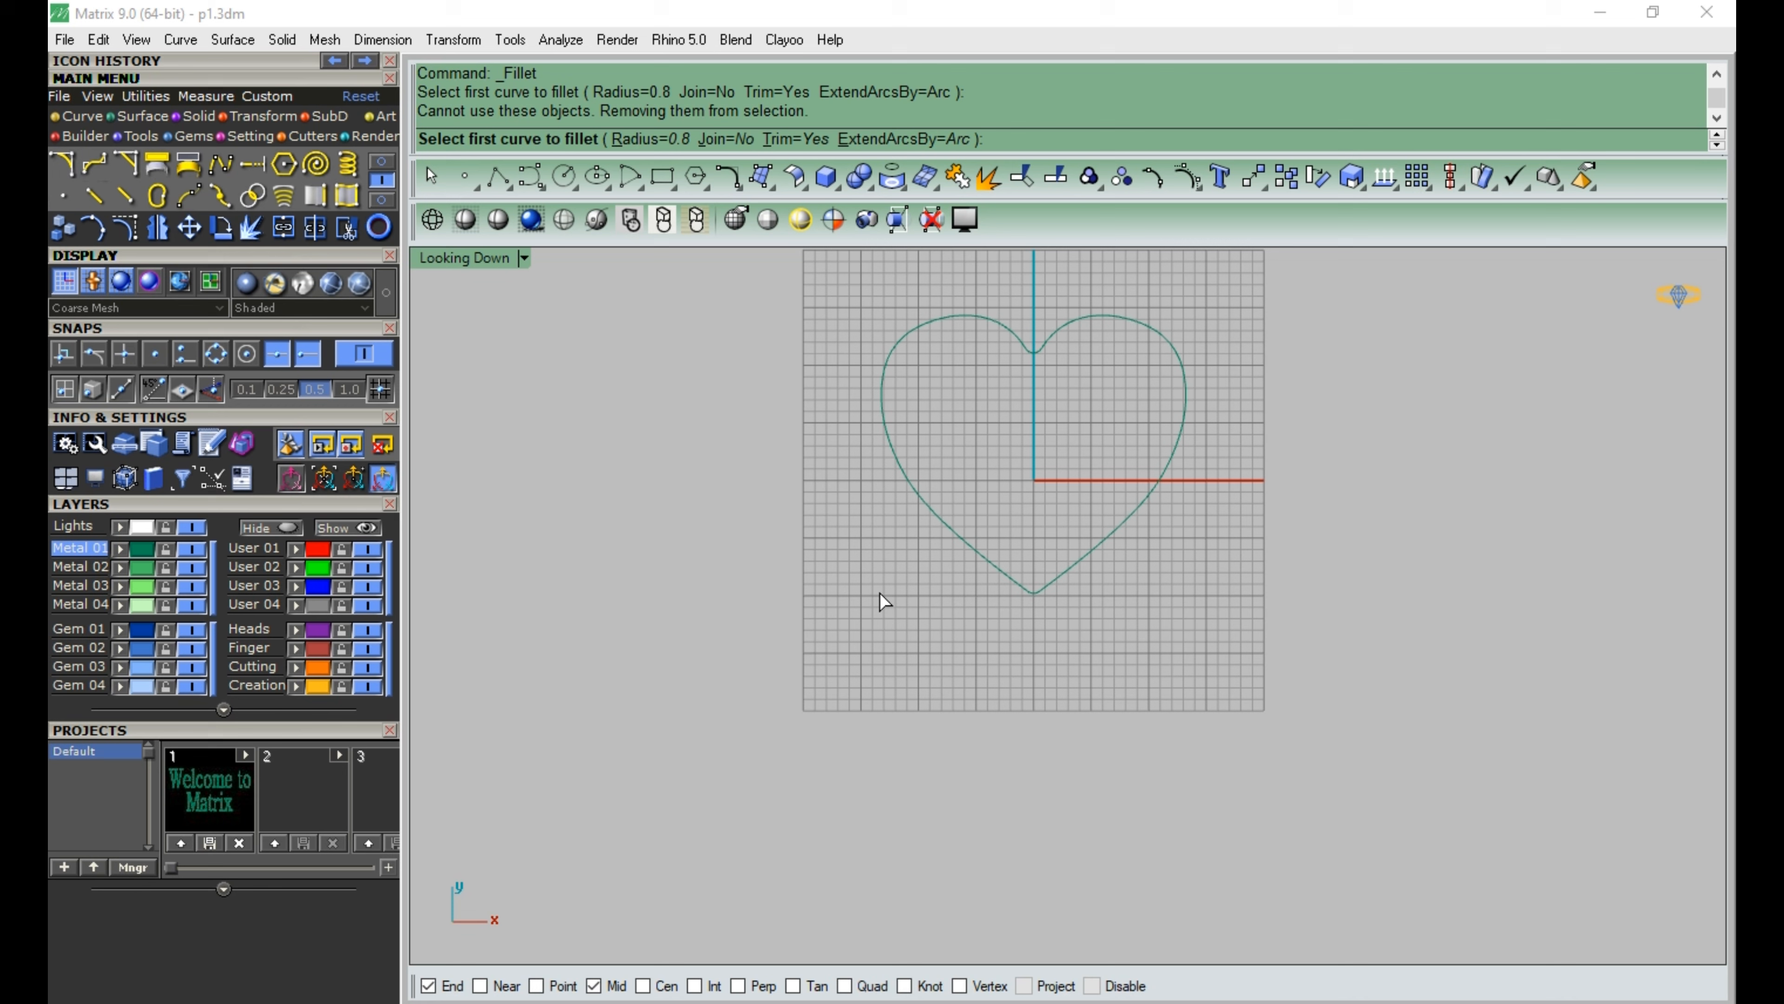
{"action": "right_click", "coordinate": [1261, 341]}
{"action": "left_click_drag", "start_coordinate": [1262, 341], "coordinate": [787, 729]}
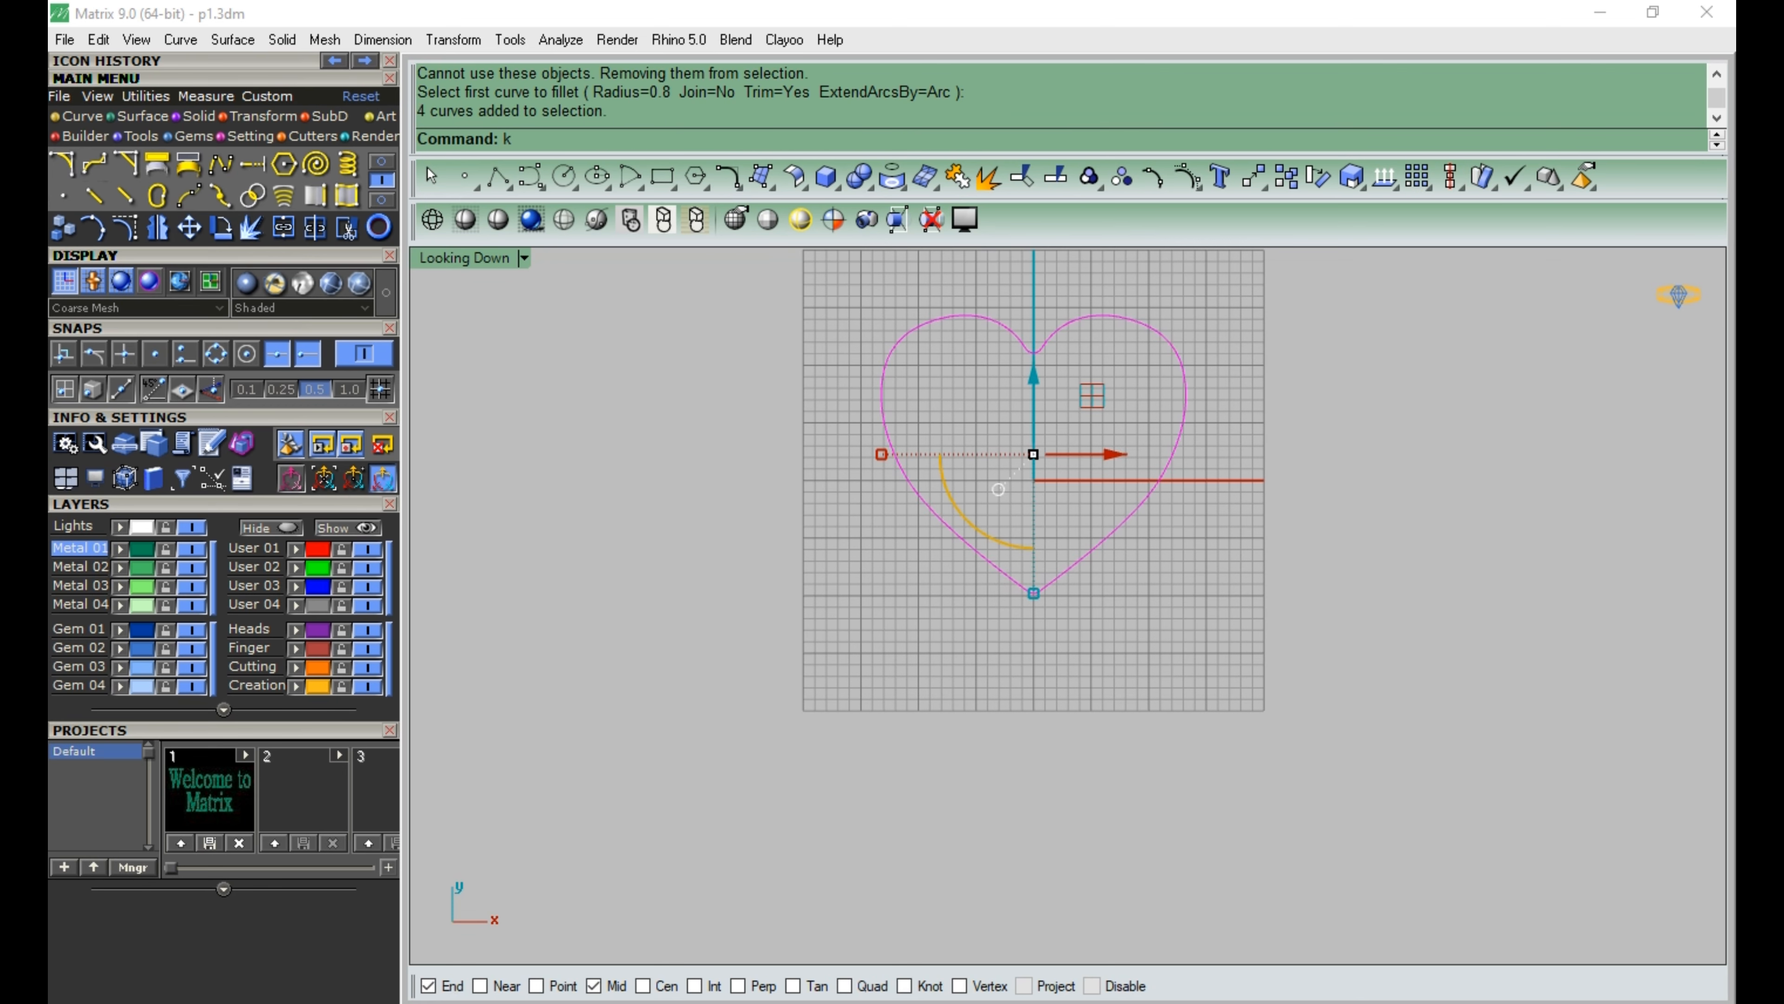
{"action": "key", "text": "Return"}
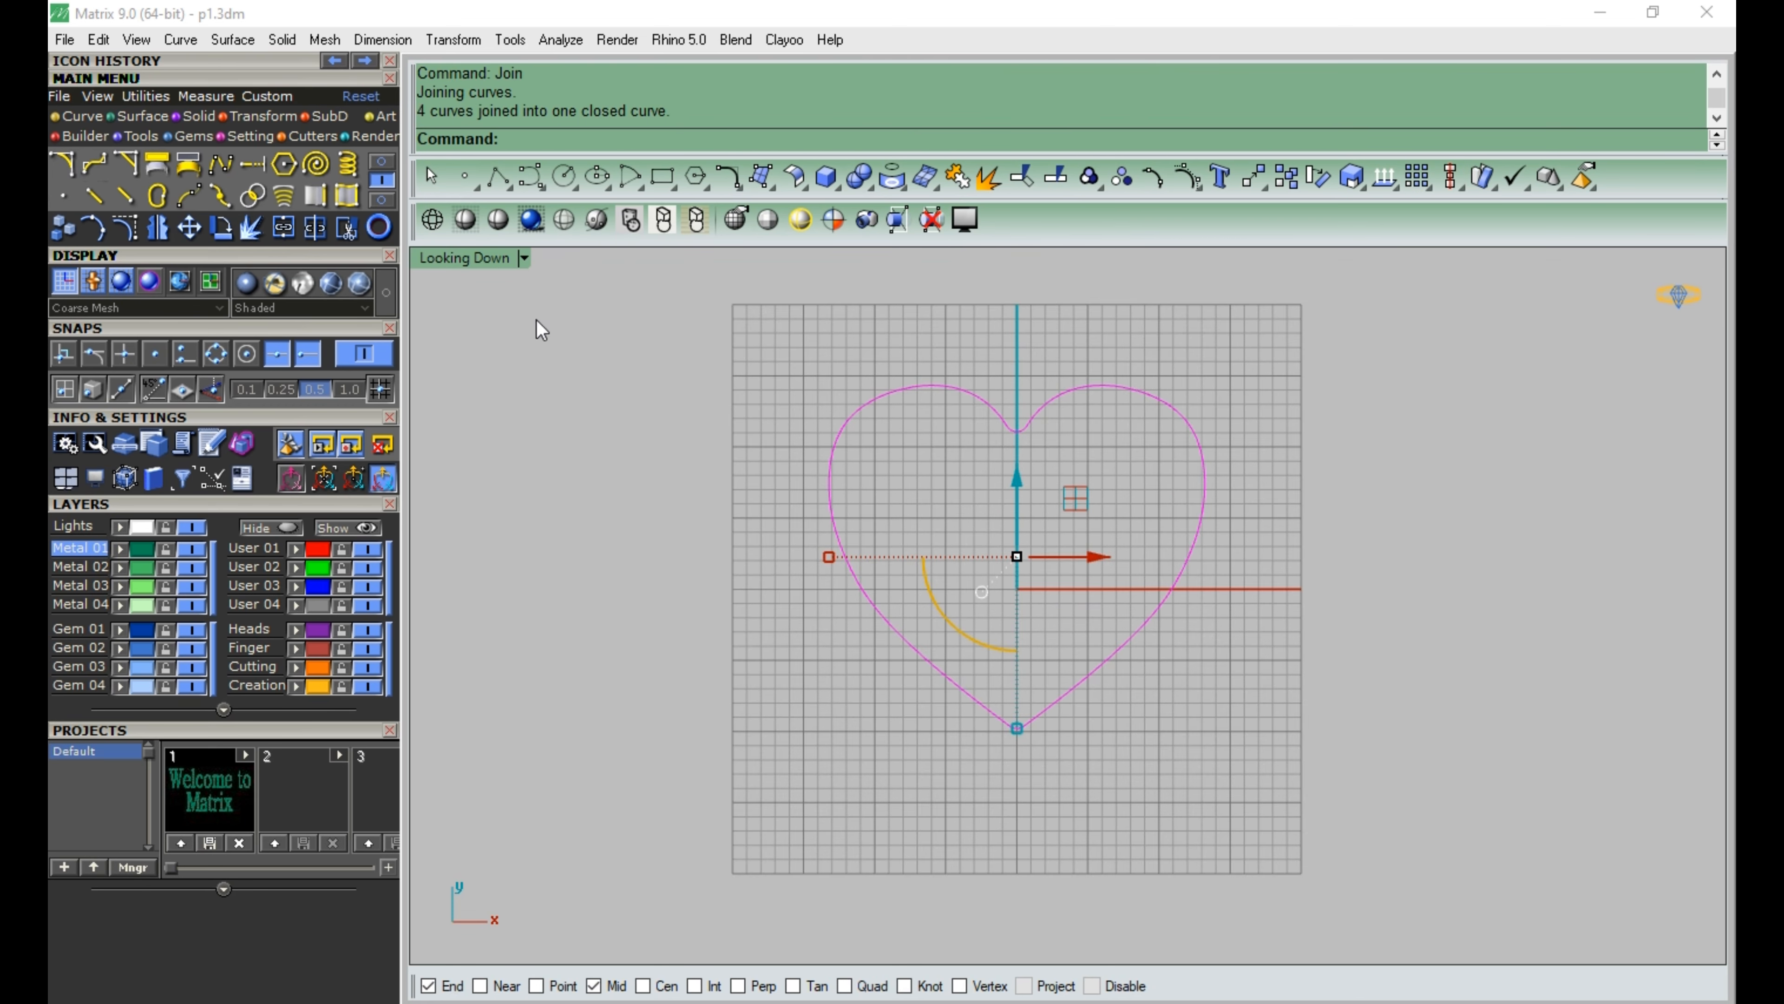
- Extrude the closed heart curve upward as a solid with ExtrudeCrv in the Perspective view
{"action": "double_click", "coordinate": [479, 259]}
{"action": "double_click", "coordinate": [1104, 261]}
{"action": "type", "text": "Ex"}
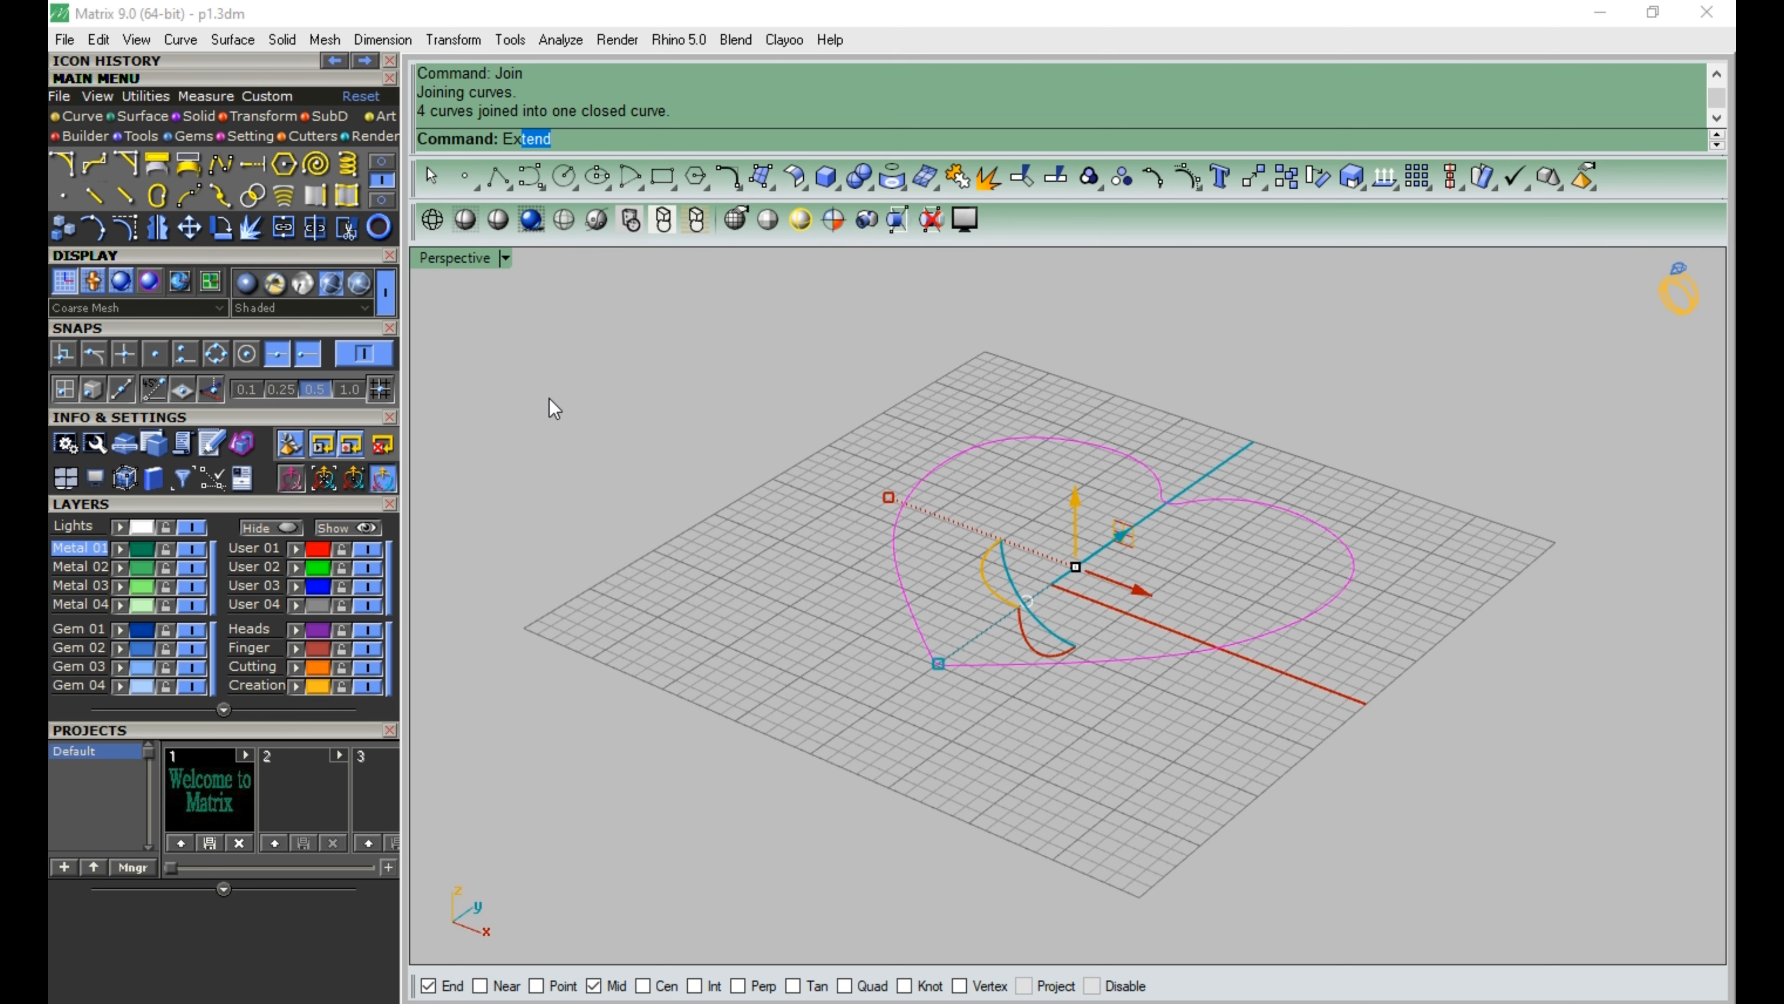
{"action": "type", "text": "tru"}
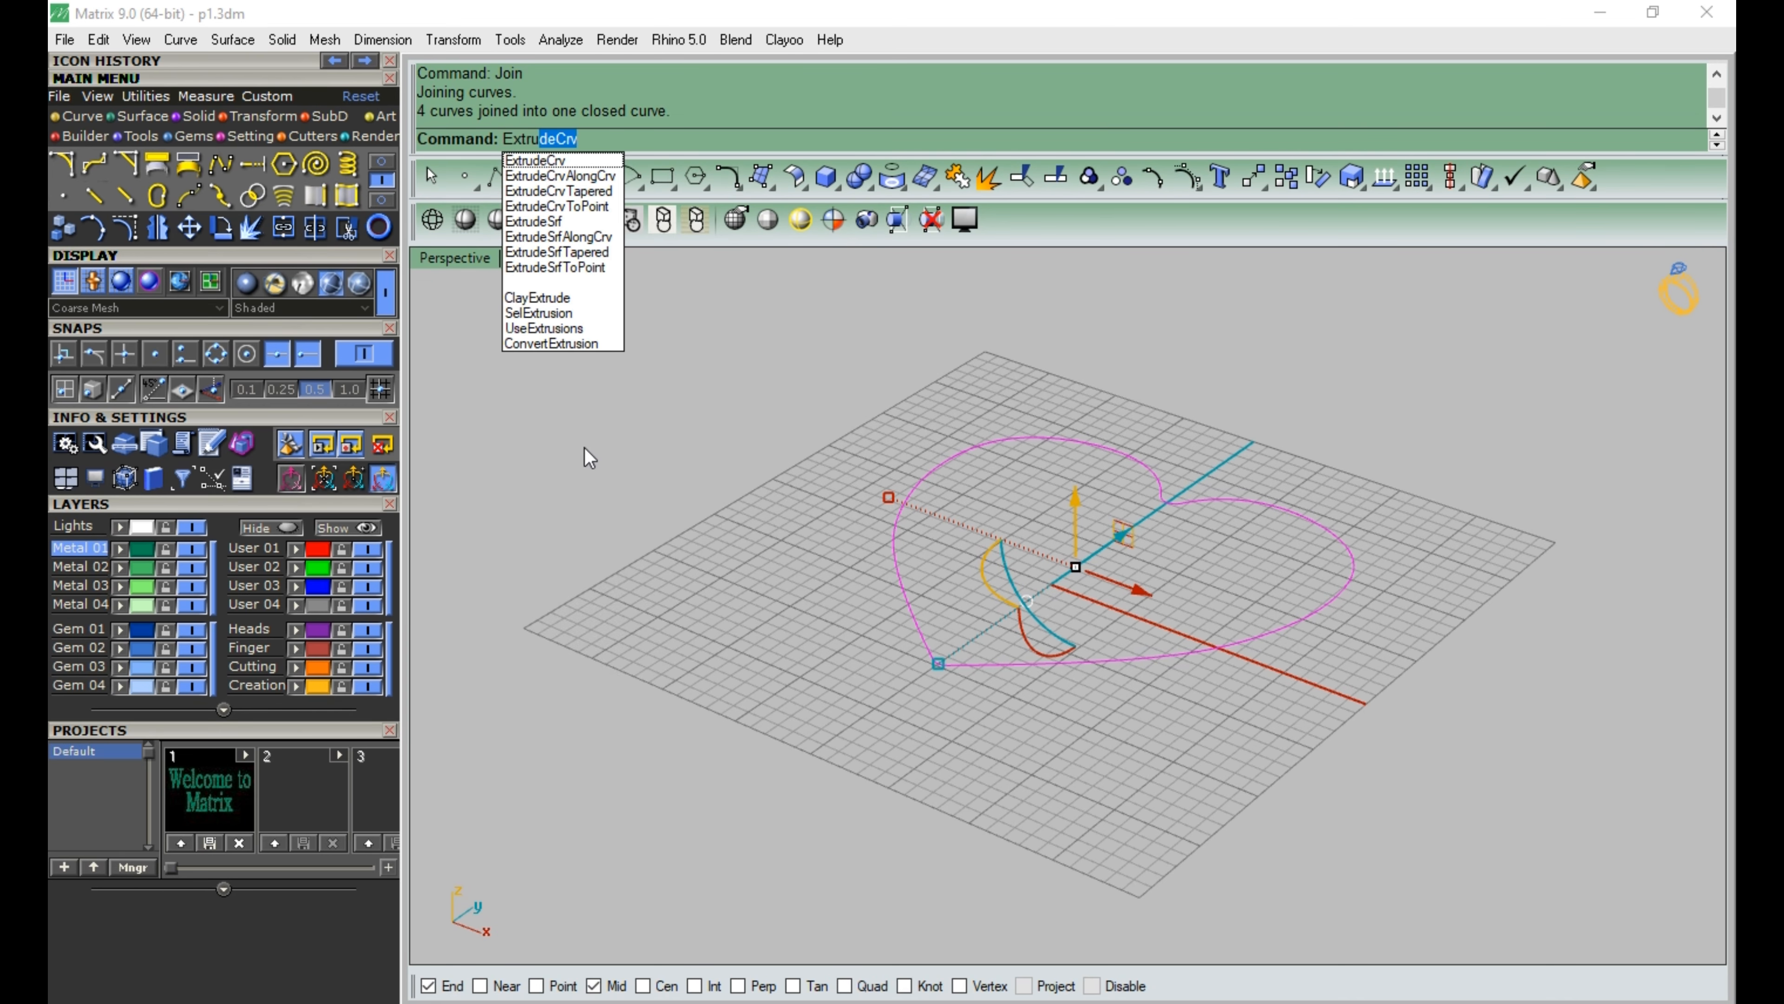
{"action": "left_click", "coordinate": [545, 161]}
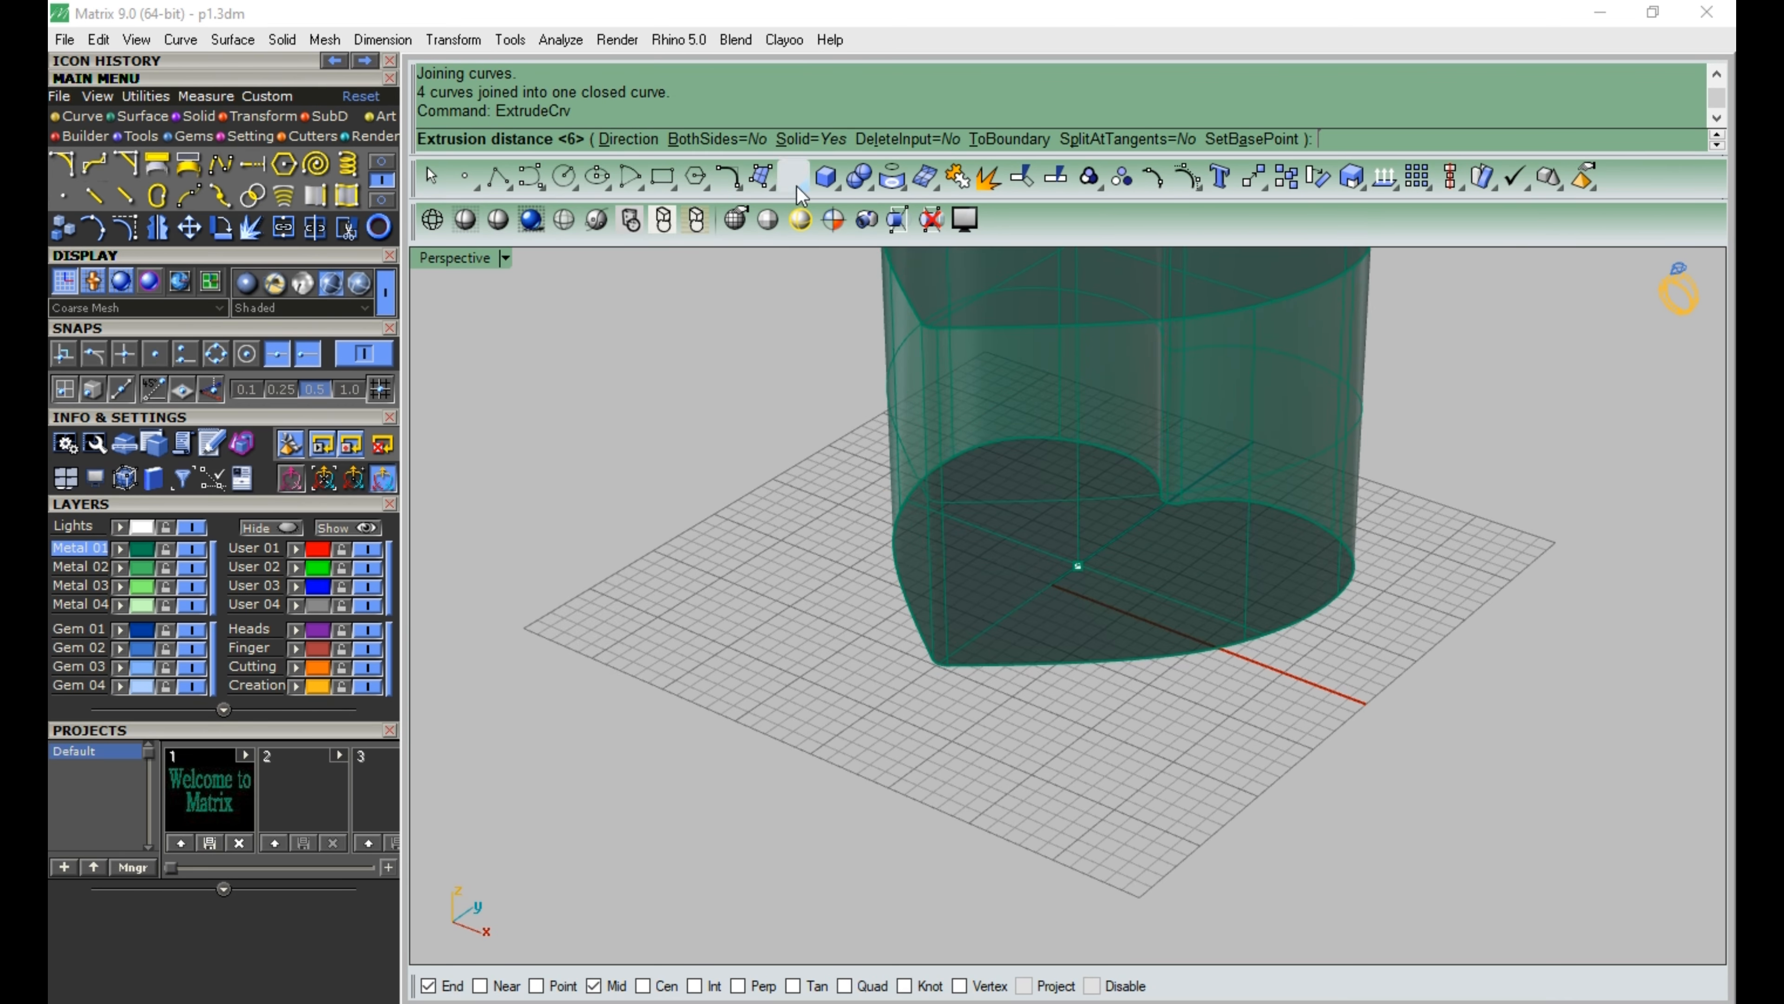